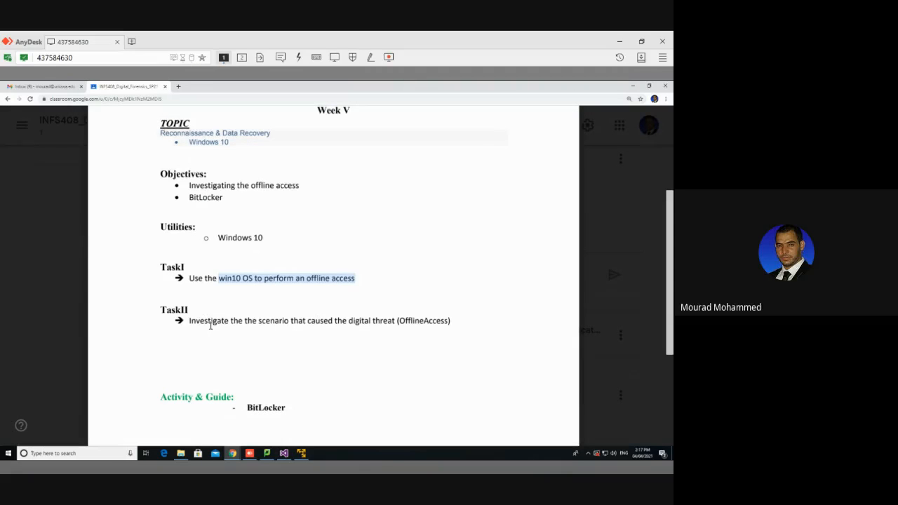
Review Task I, Task II and the BitLocker activity in the Week V lab sheet, focusing on the offline access wording.
drag(210, 323, 259, 321)
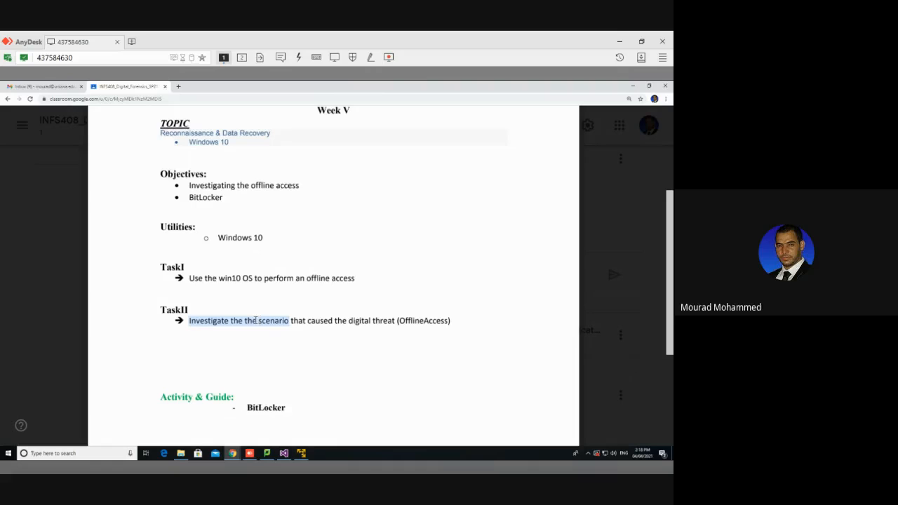
drag(242, 278, 329, 279)
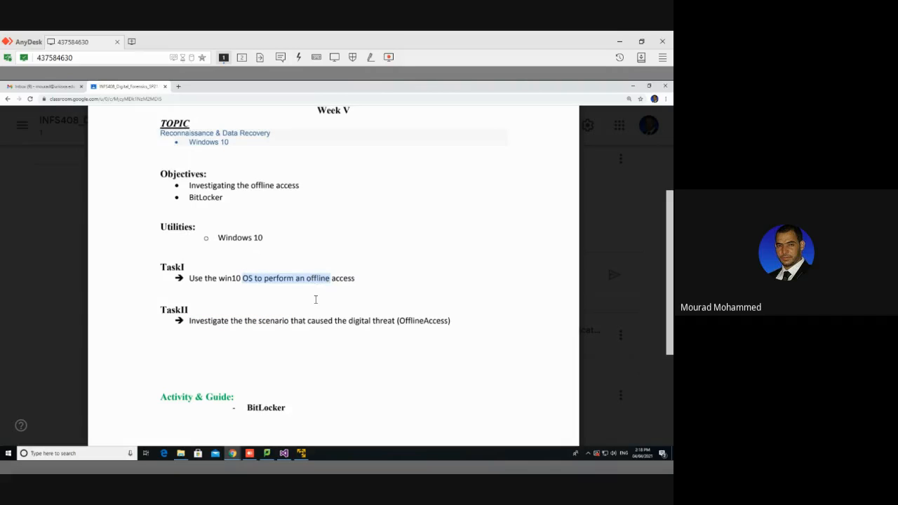
click(421, 319)
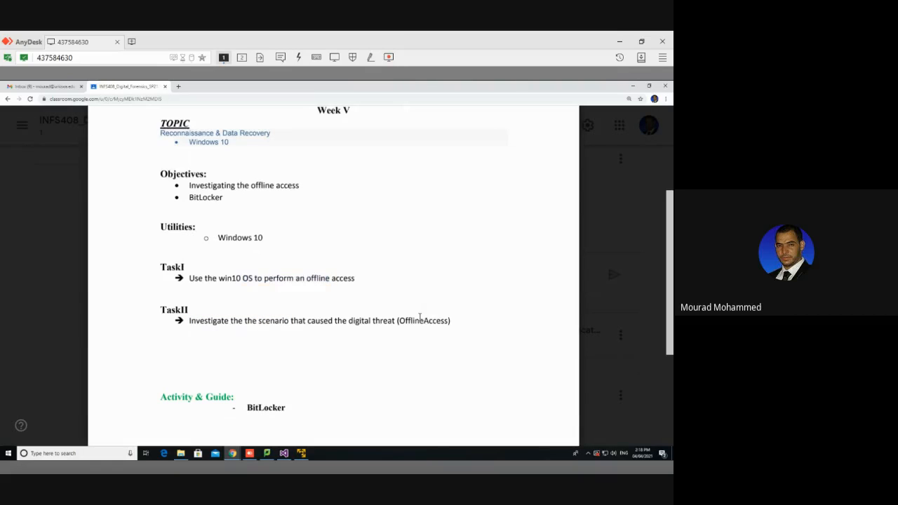
double_click(418, 319)
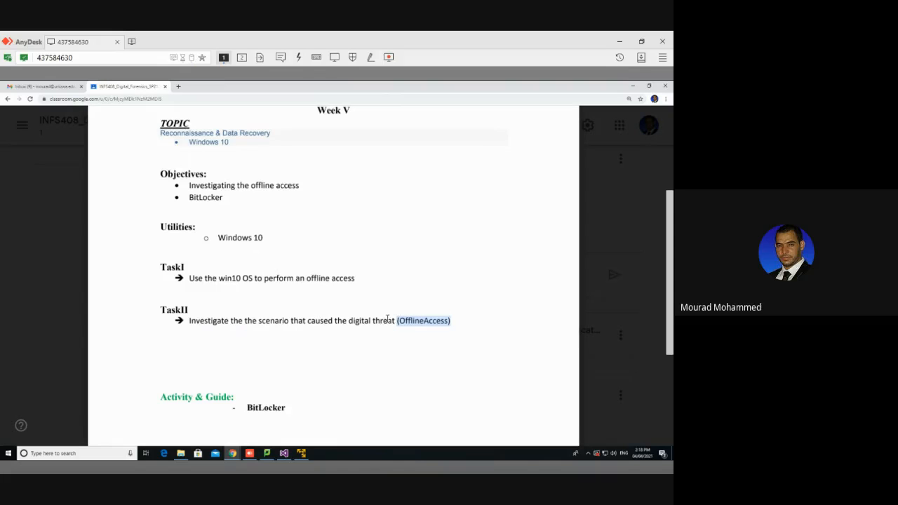
double_click(265, 408)
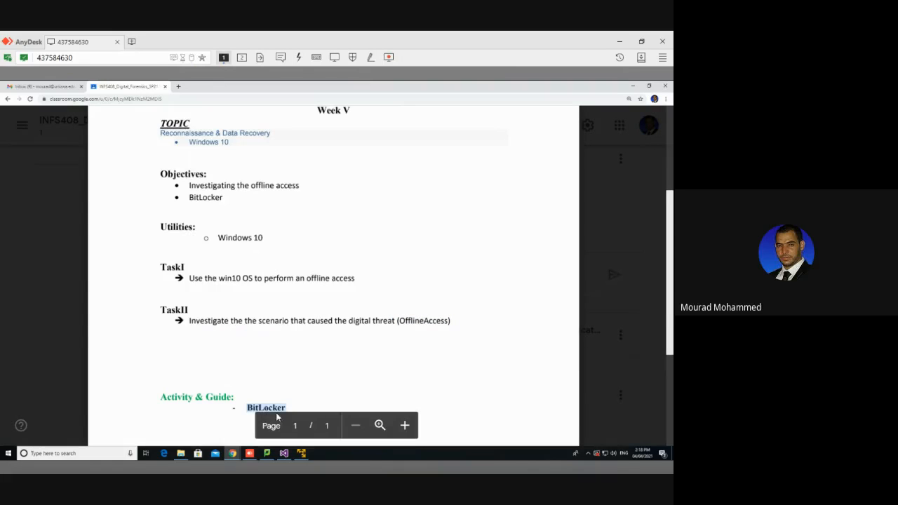
scroll(326, 349, down, 2)
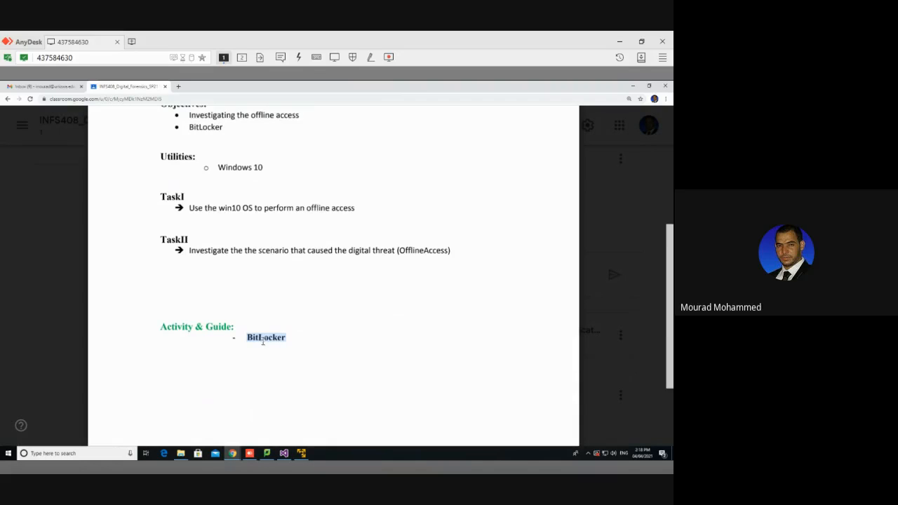
scroll(249, 316, up, 1)
double_click(210, 278)
drag(233, 277, 274, 278)
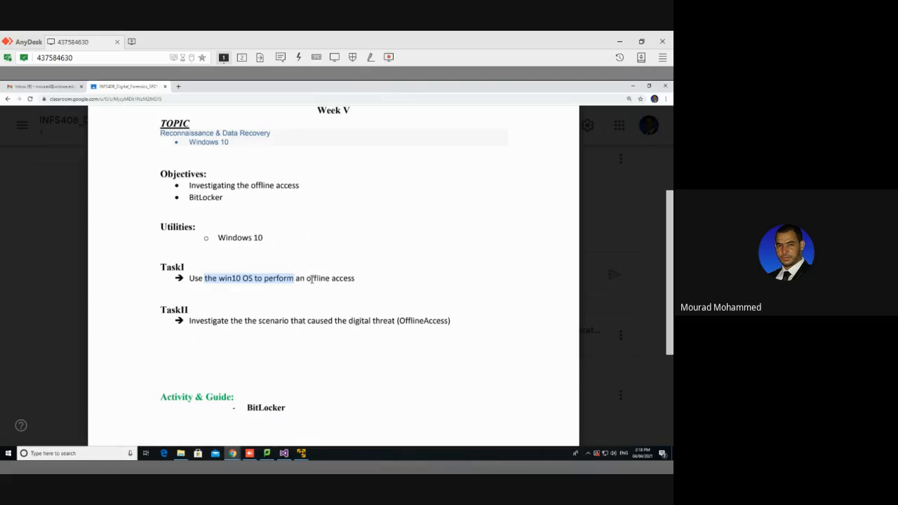
double_click(316, 280)
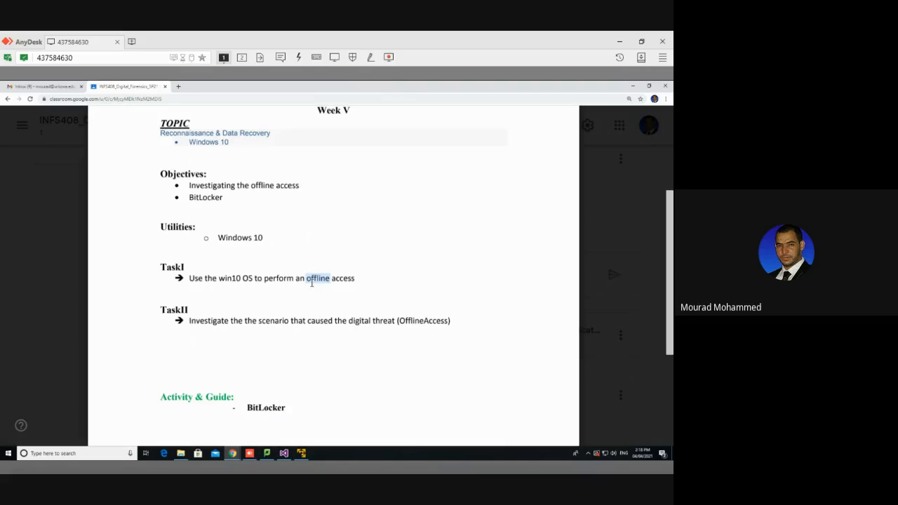
Power off the Kali virtual machine and clear the browser and File Explorer windows from the desktop.
click(302, 453)
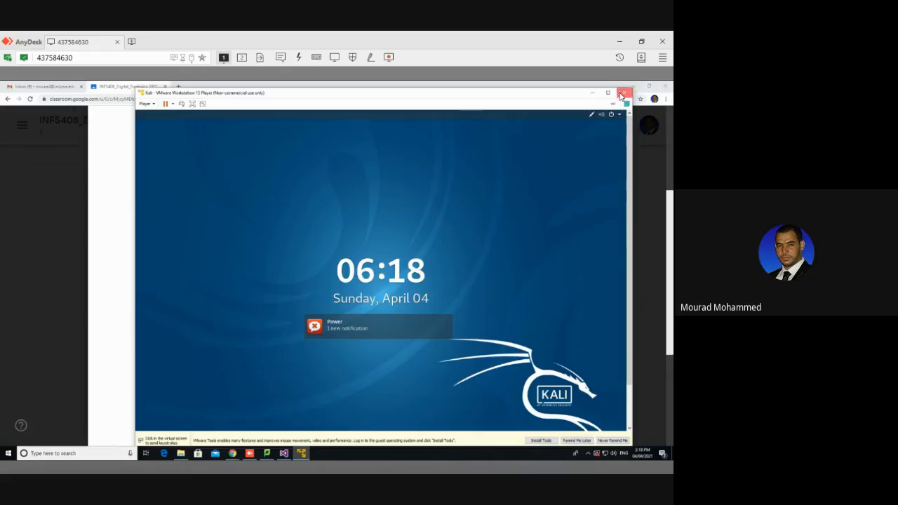
click(620, 94)
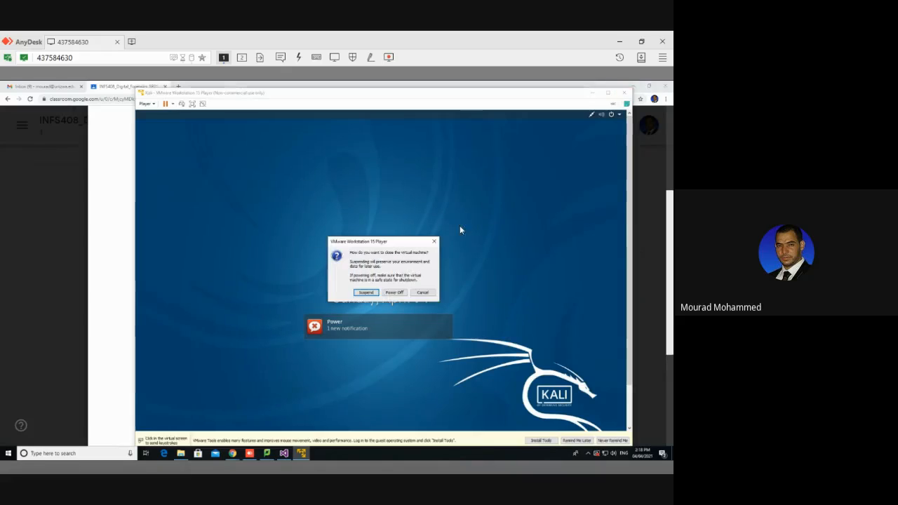
click(396, 293)
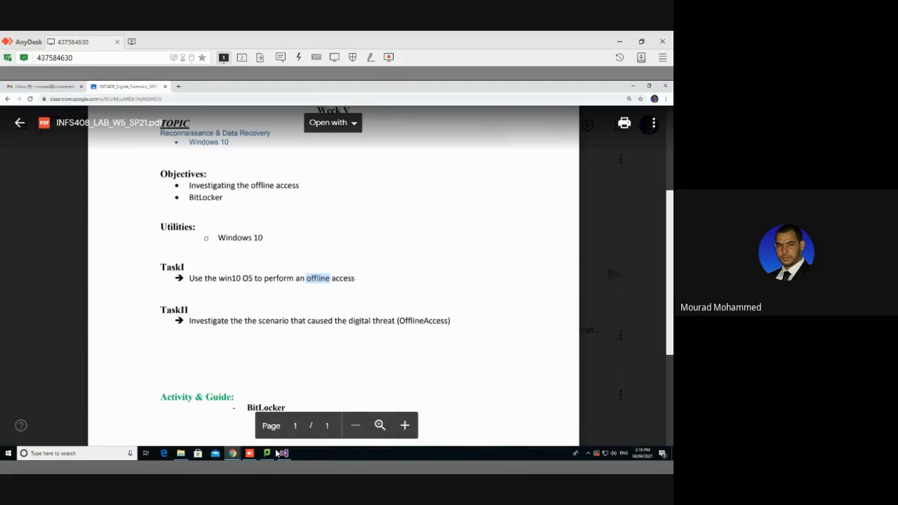
click(632, 87)
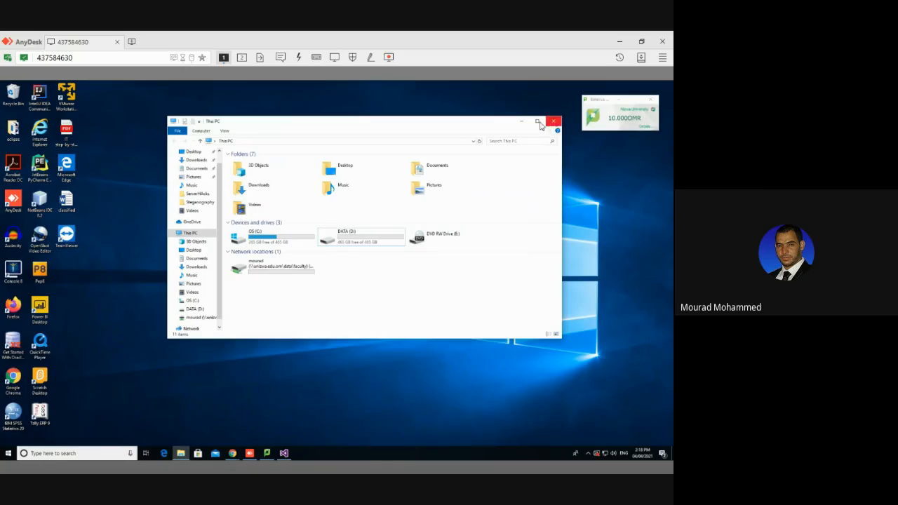
click(554, 125)
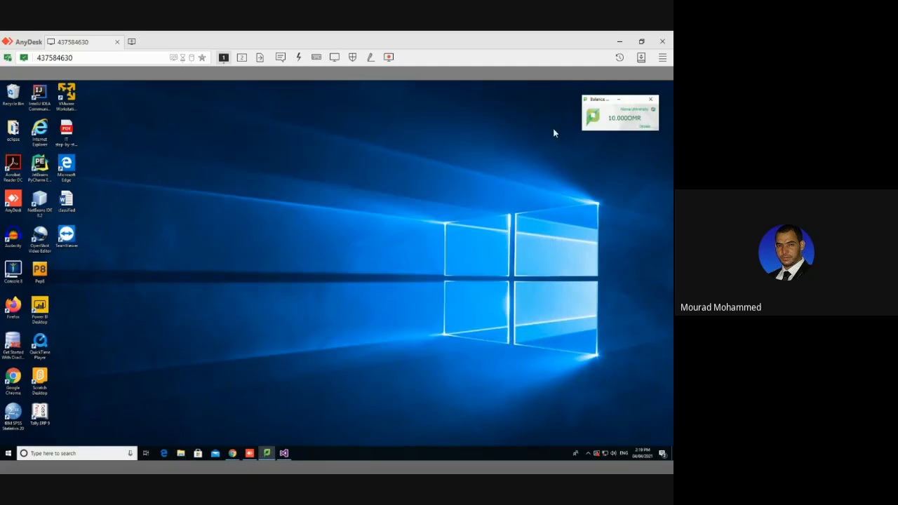
Start the Windows 10 (2) virtual machine in VMware Workstation Player, postpone the VMware Tools download and show it full screen.
double_click(70, 106)
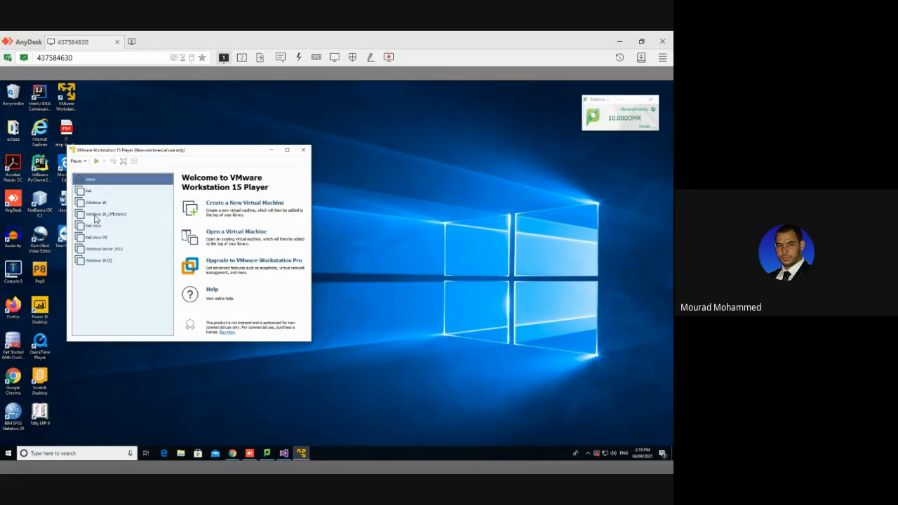
click(103, 260)
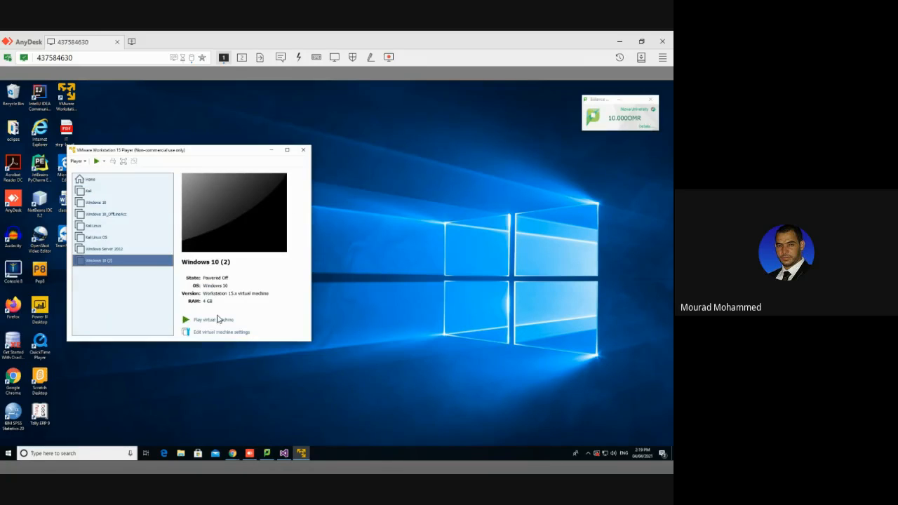
click(216, 320)
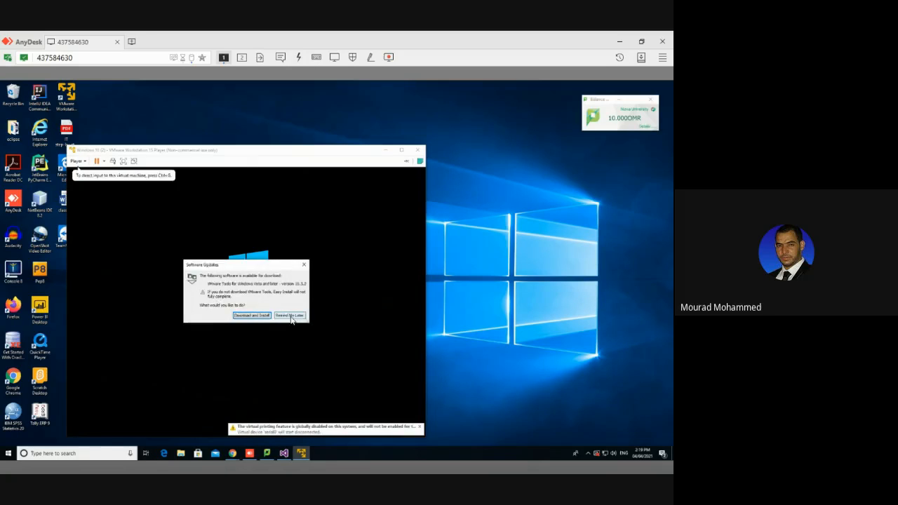
click(290, 315)
drag(236, 155, 260, 126)
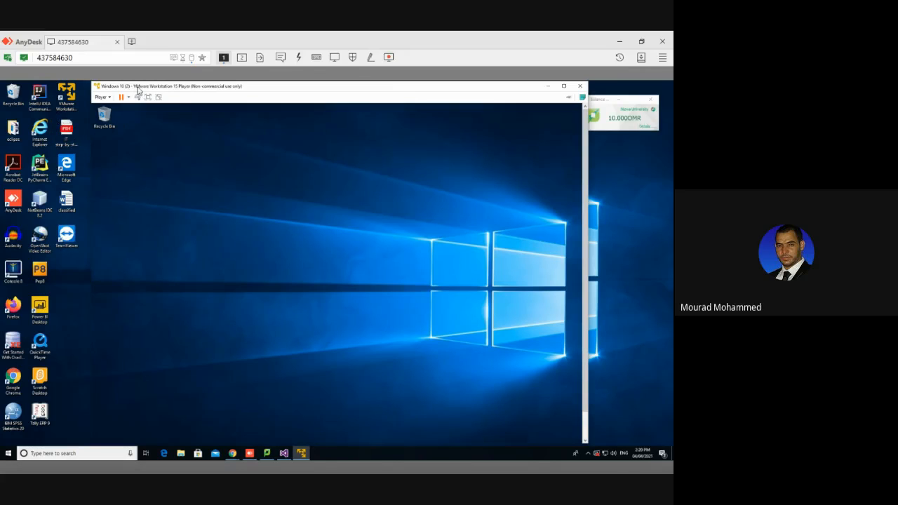
click(147, 97)
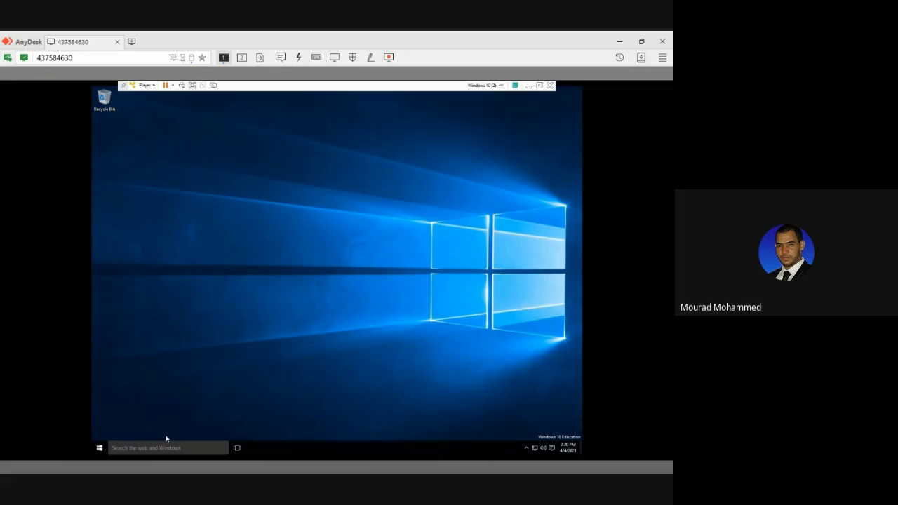
Test the account's sign-in protection by locking the Windows session and signing back in, twice.
click(99, 447)
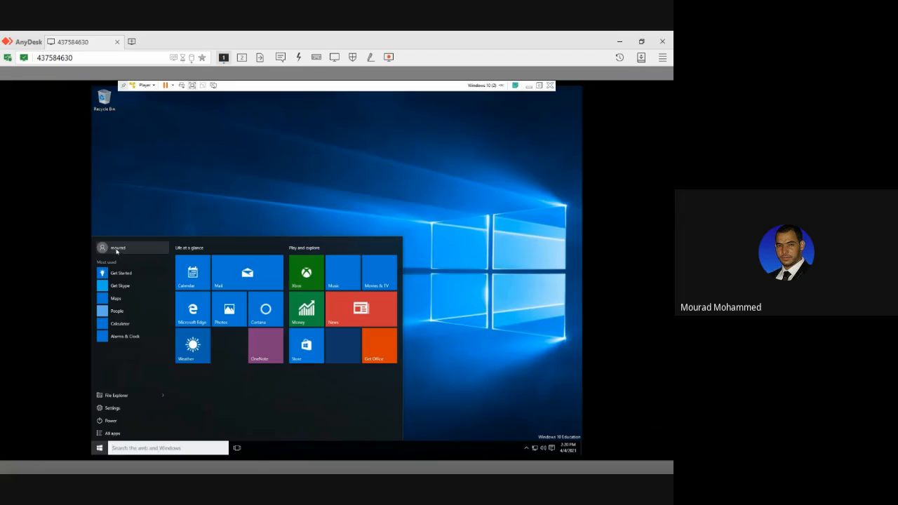
click(118, 249)
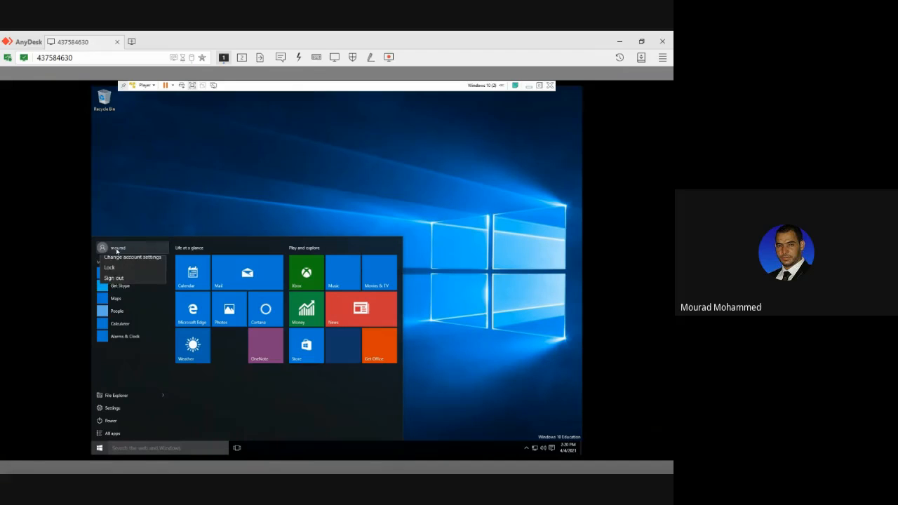
click(117, 275)
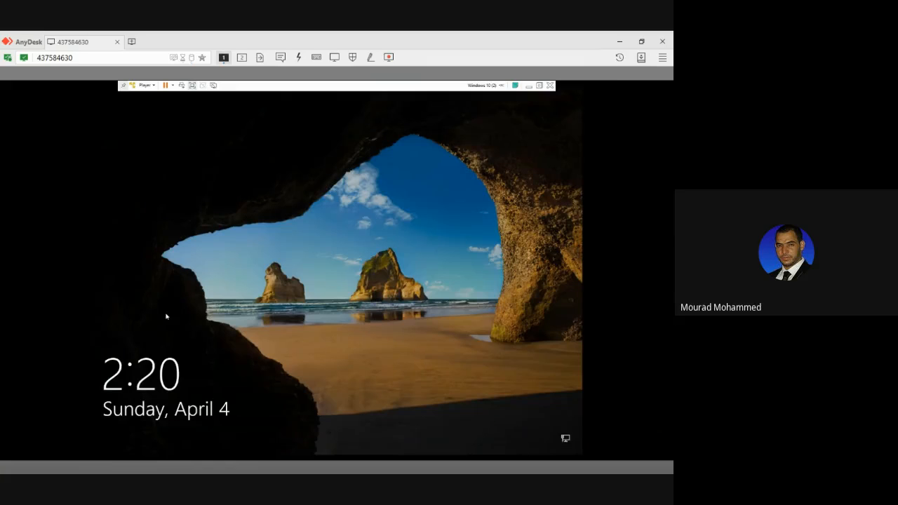
click(251, 340)
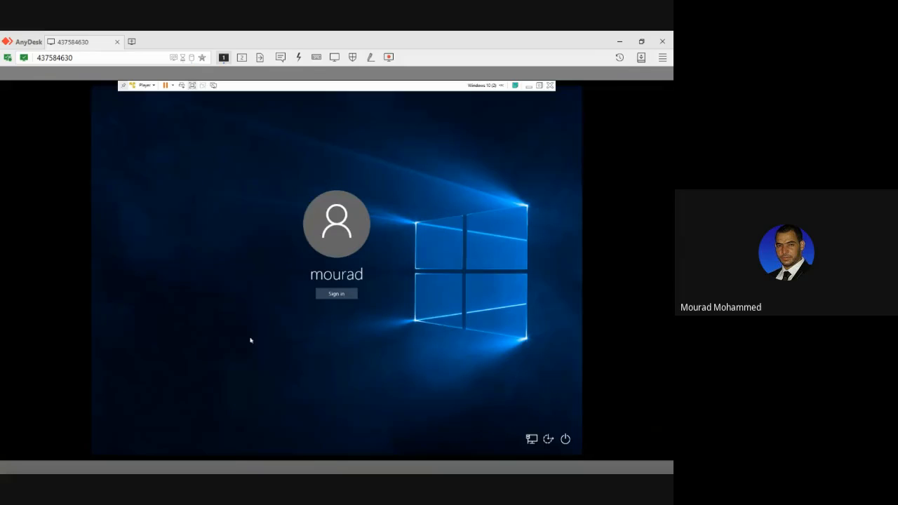
click(334, 294)
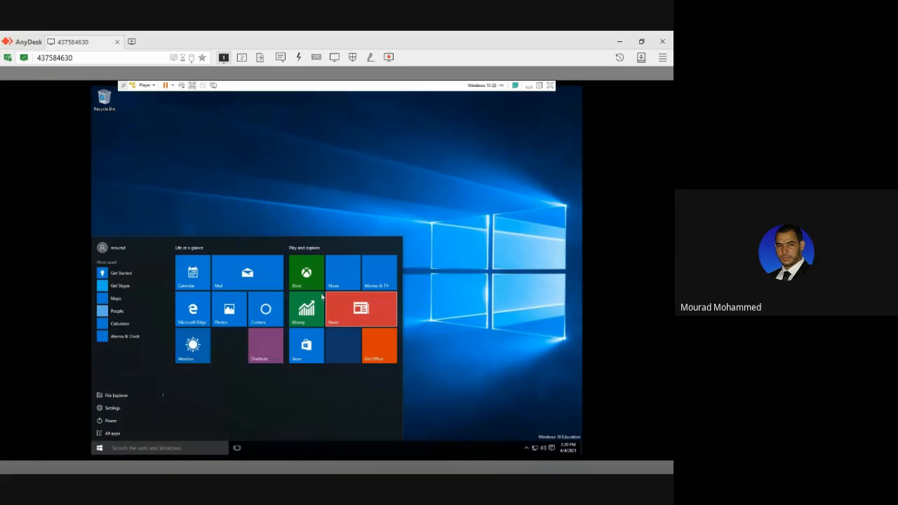
click(123, 253)
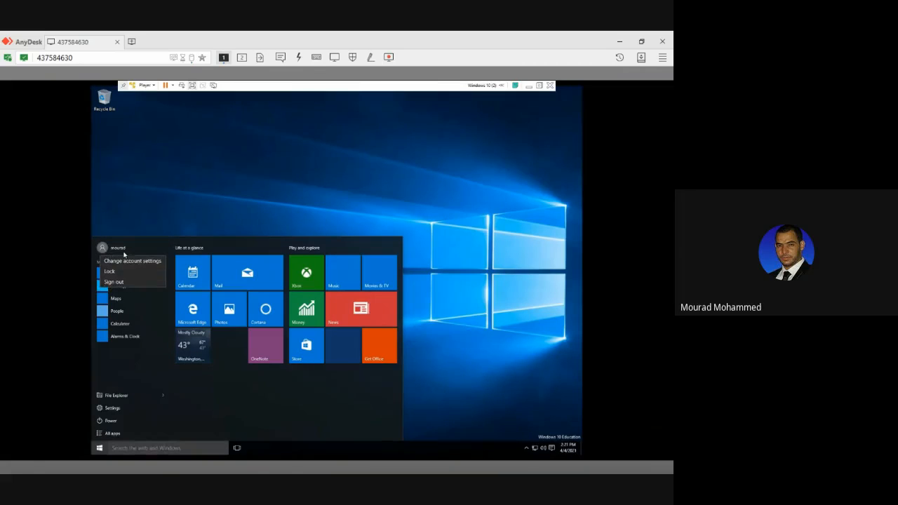
click(123, 273)
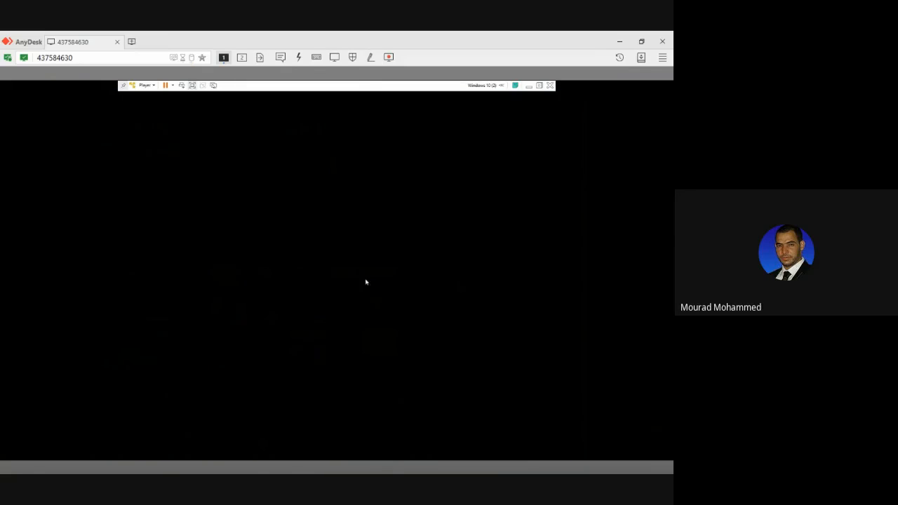
click(389, 284)
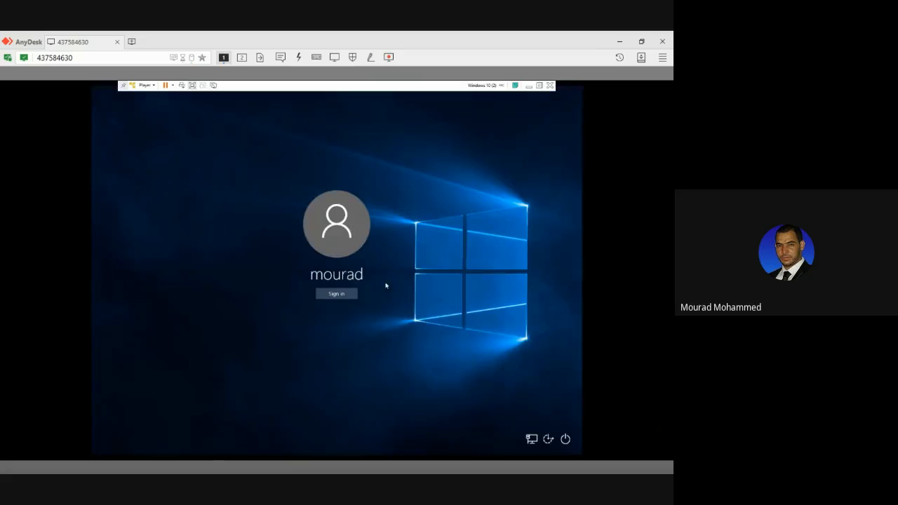
click(343, 294)
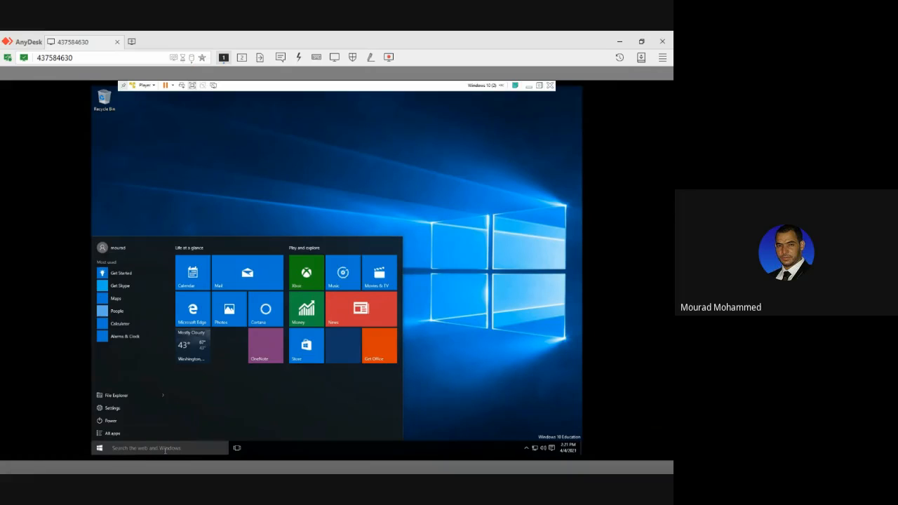
Search Windows for "pc" and open Computer Management through the Manage option of This PC.
click(195, 170)
click(141, 448)
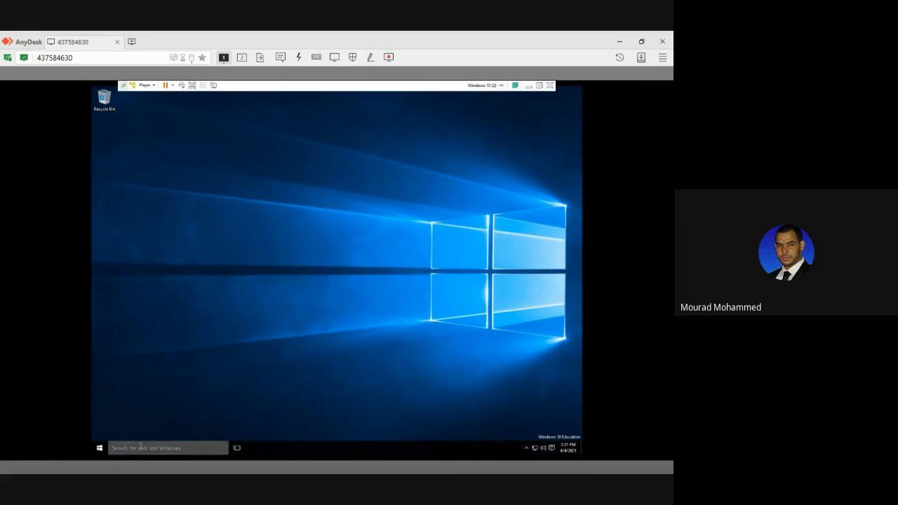
text(pc)
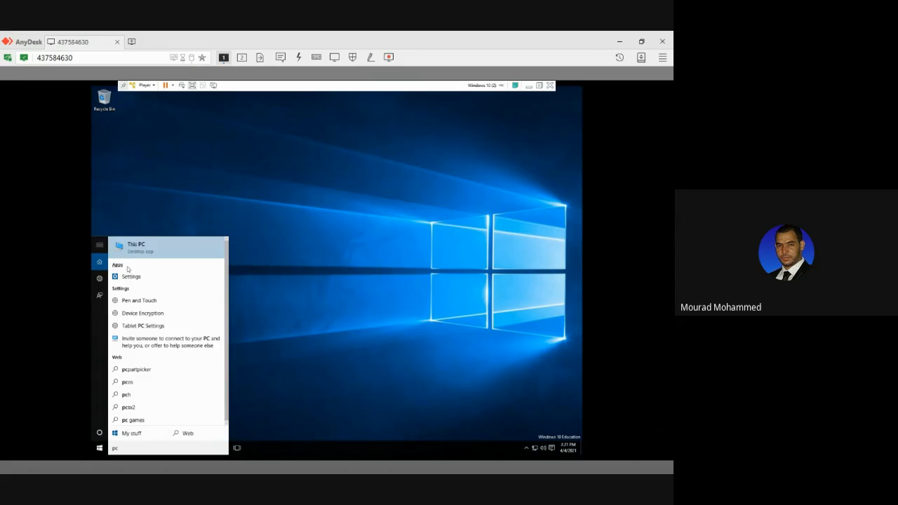
right_click(138, 252)
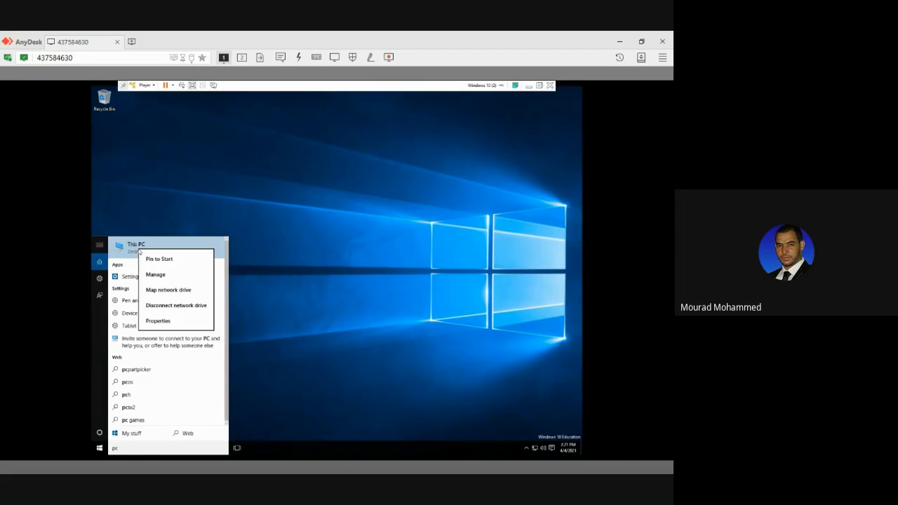
click(155, 274)
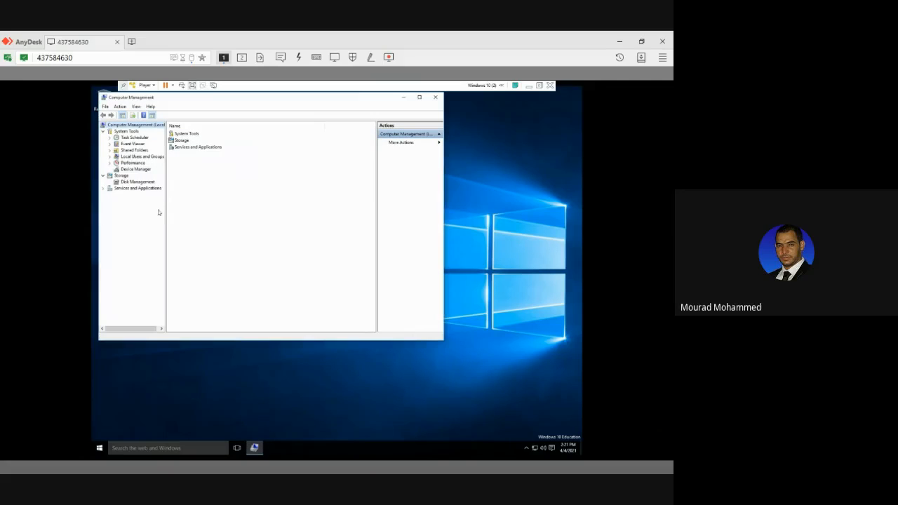
Begin a new account under Local Users and Groups and enter its user name and full name.
click(134, 157)
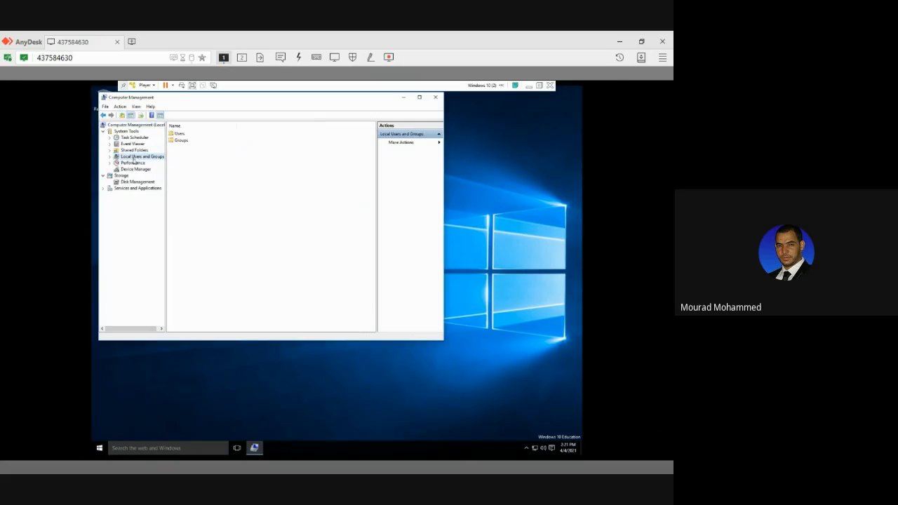
click(181, 133)
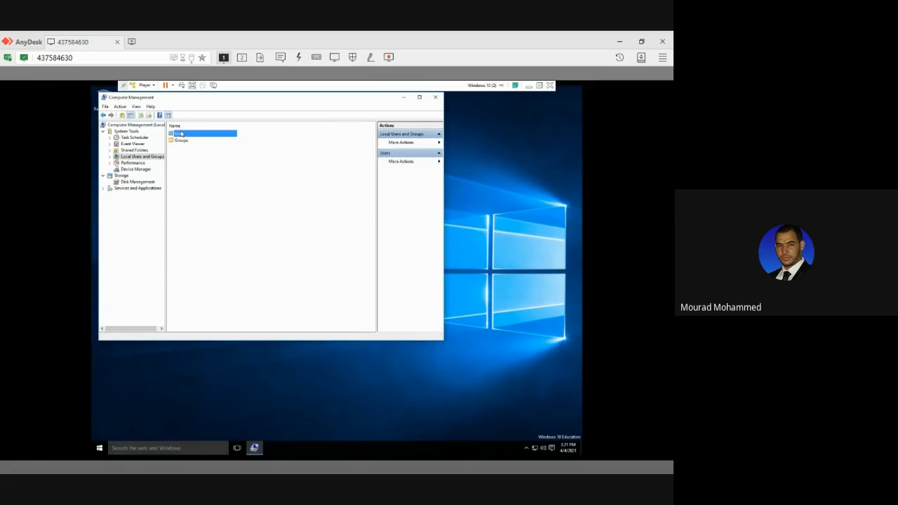
double_click(181, 133)
right_click(232, 202)
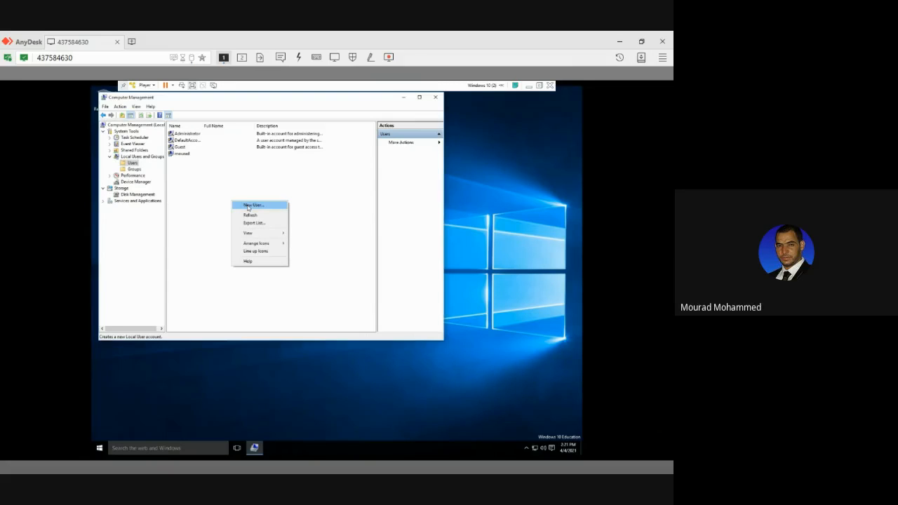
click(249, 205)
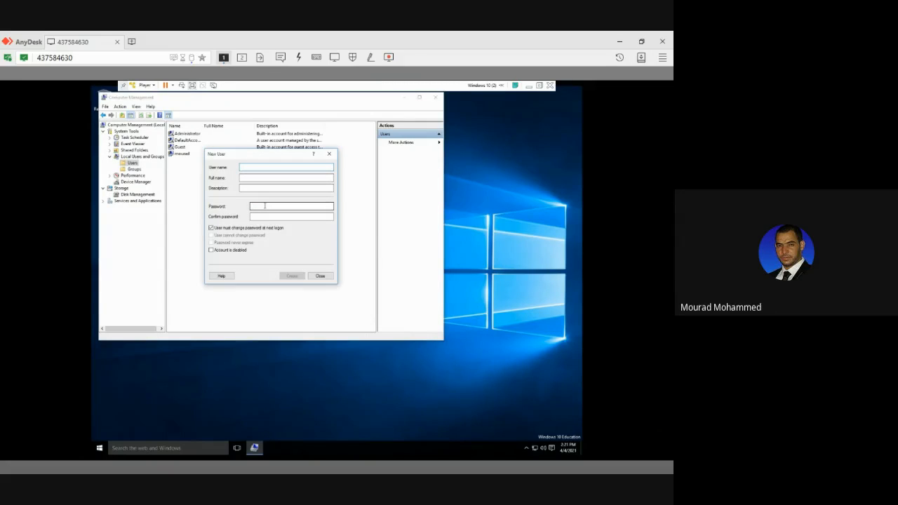
text(ami)
click(265, 178)
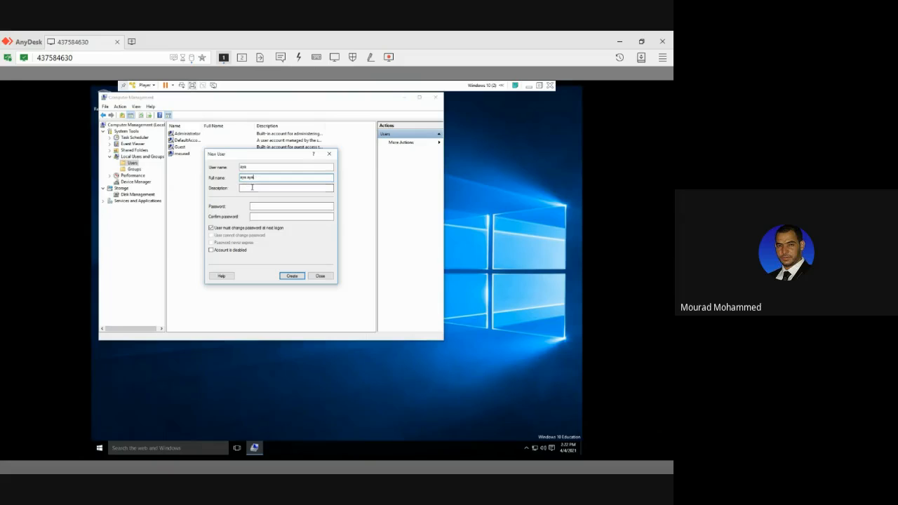
Enter and confirm a password for the new account and turn off the required password change at next logon.
click(264, 204)
text(•••)
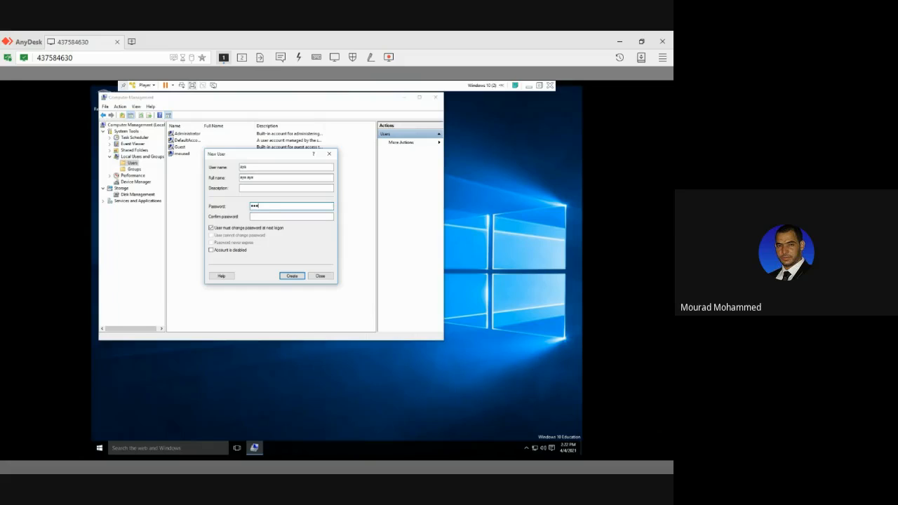
text(••••)
click(274, 216)
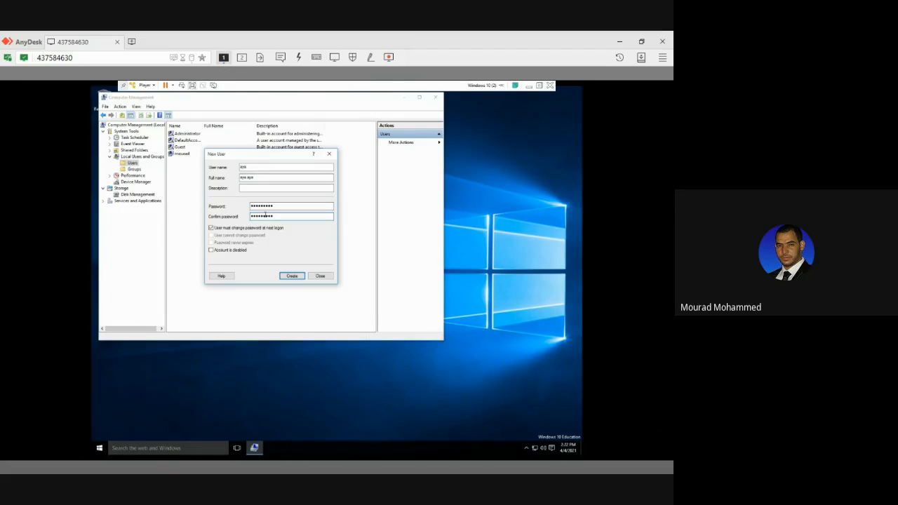
click(229, 229)
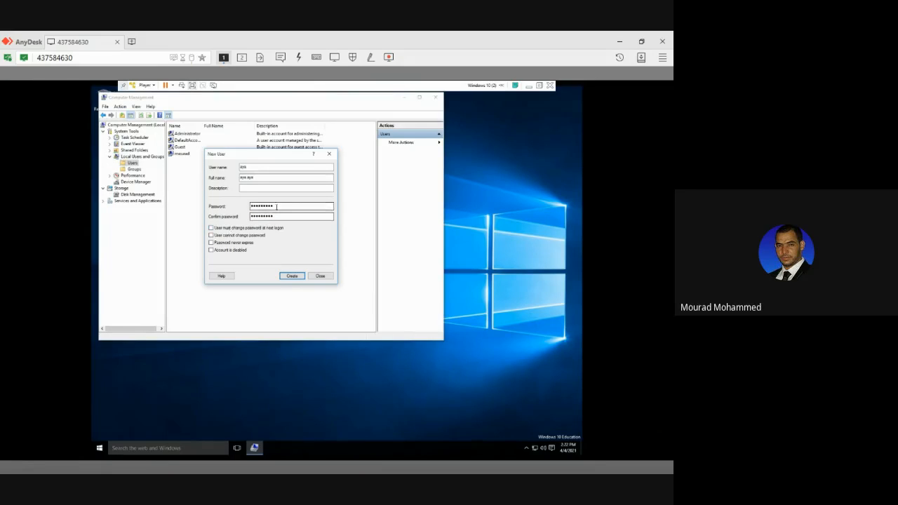
Replace the password in both the password and confirmation fields, create the account and close the New User dialog.
double_click(263, 206)
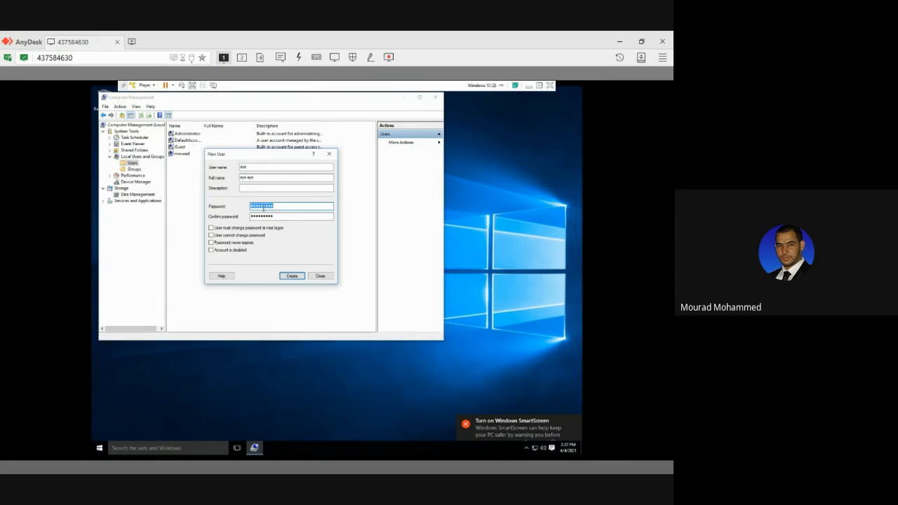
text(•••)
text(•••)
double_click(257, 216)
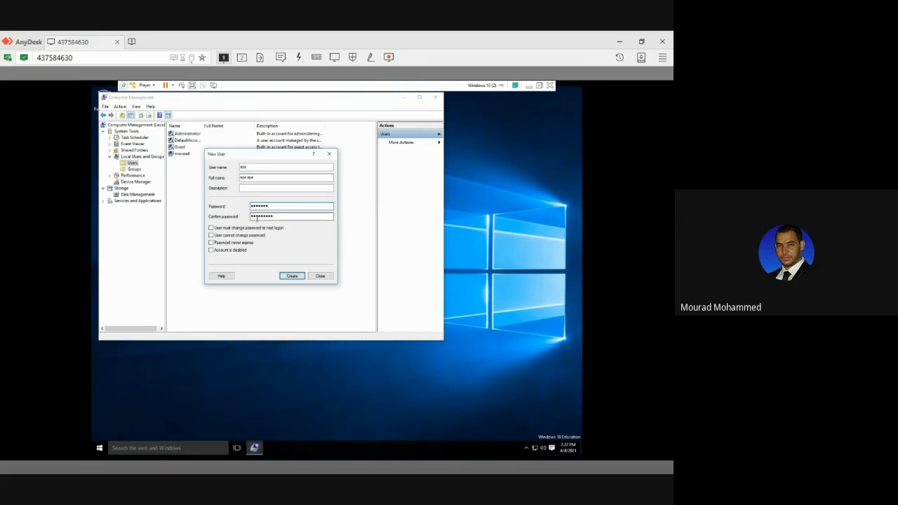
text(••)
text(•••••)
click(290, 276)
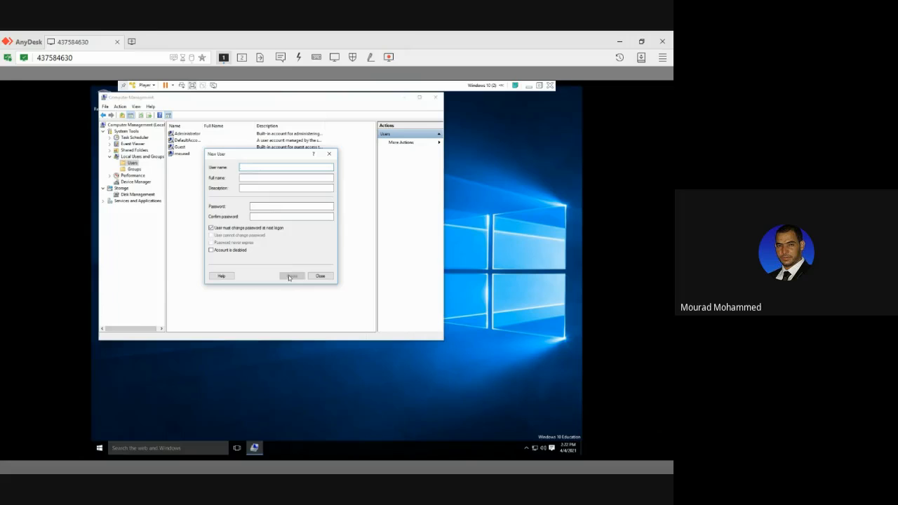
click(317, 276)
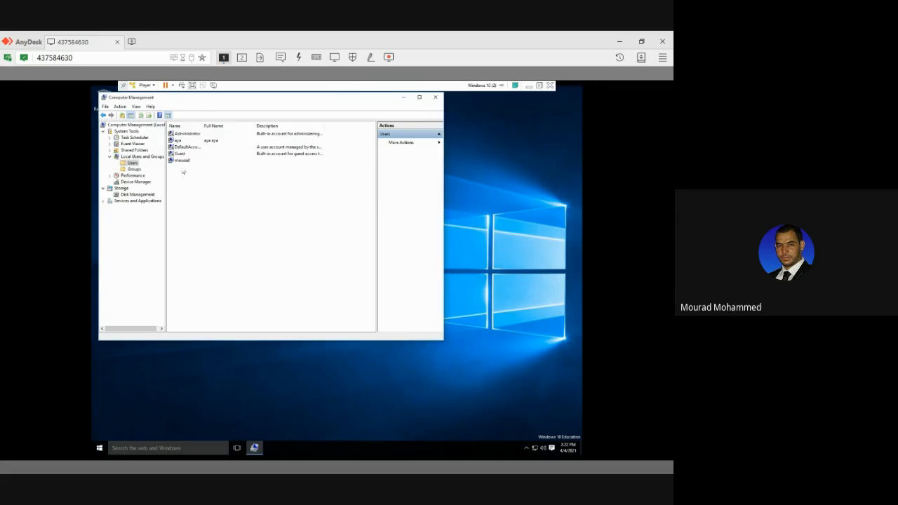
Open the new account's group membership properties and start adding a group.
double_click(178, 141)
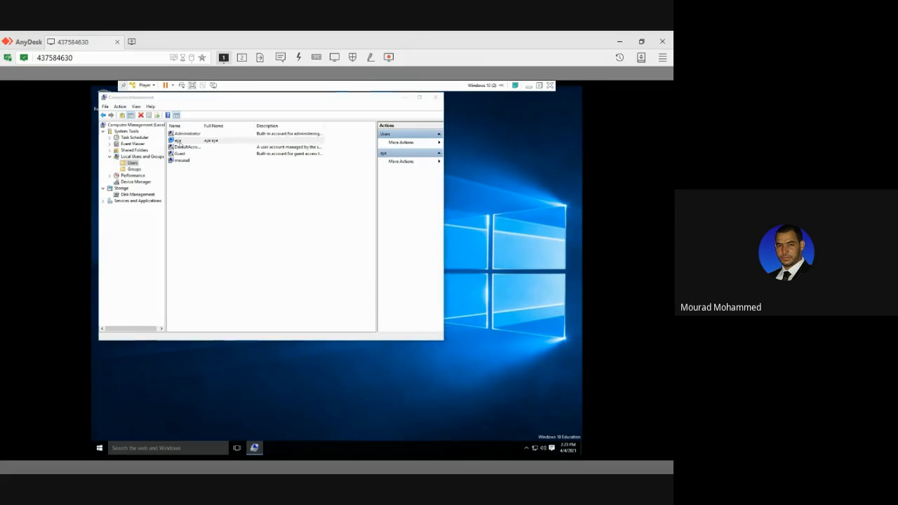
click(231, 154)
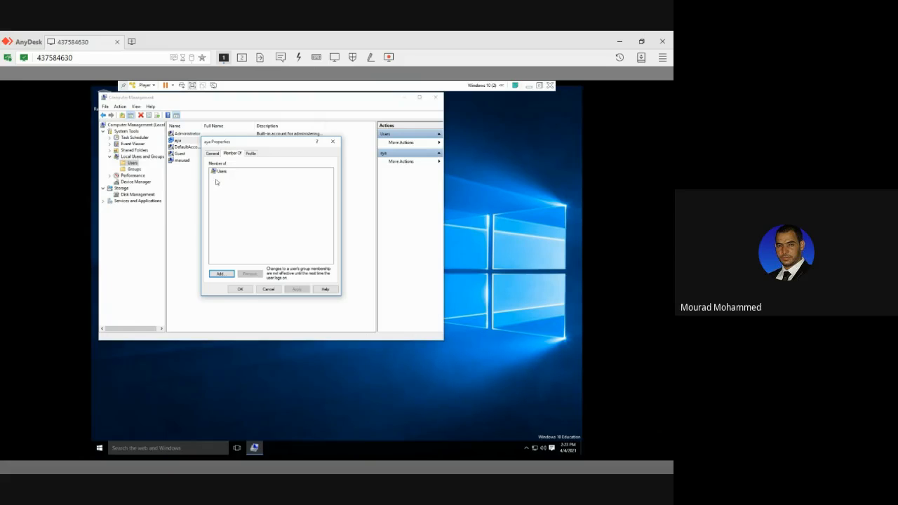
click(221, 173)
click(221, 275)
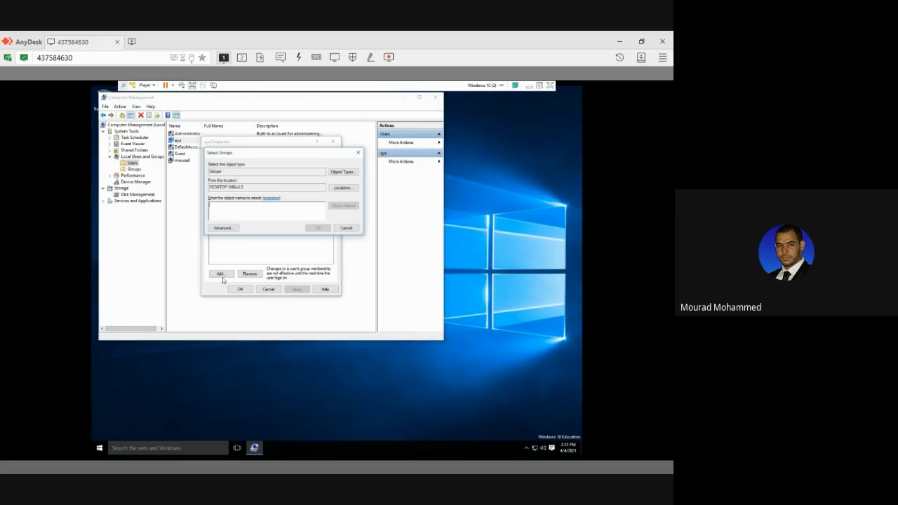
Try to resolve "admin" as the group name, dismiss the name correction and clear the entry.
text(admin)
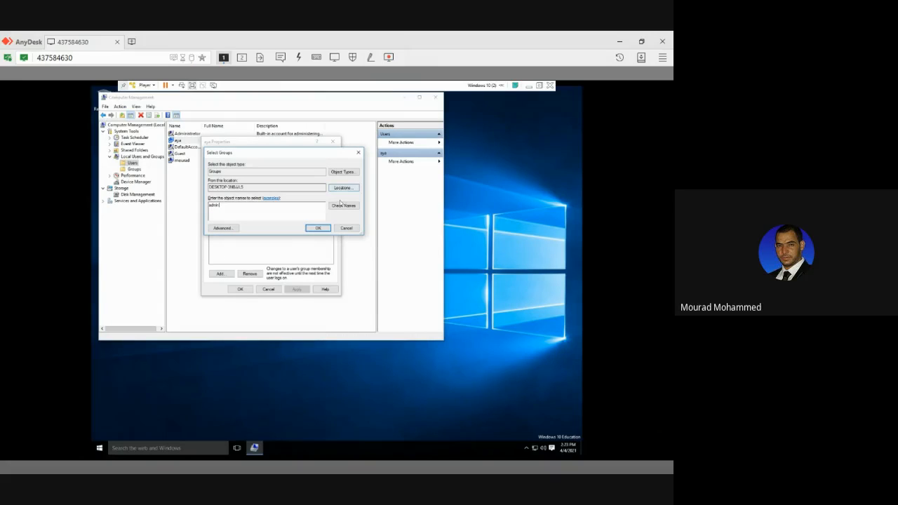
click(343, 206)
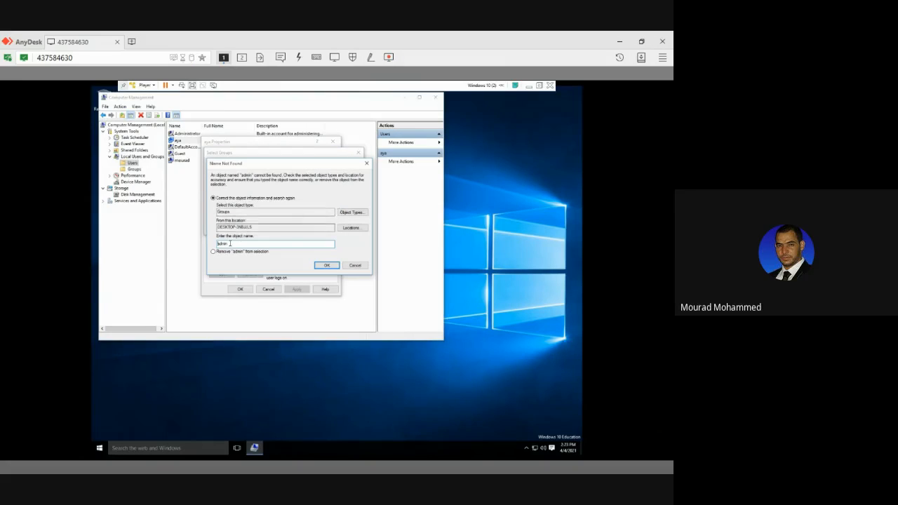
click(354, 266)
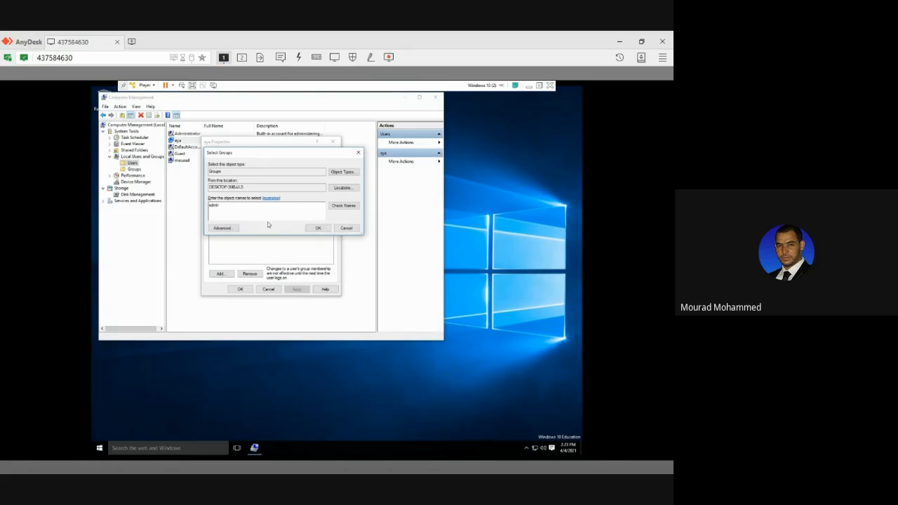
key(BackSpace)
key(BackSpace)
key(BackSpace)
key(BackSpace)
key(BackSpace)
List the computer's available groups, add the new account to the Administrators group and save its properties.
click(231, 228)
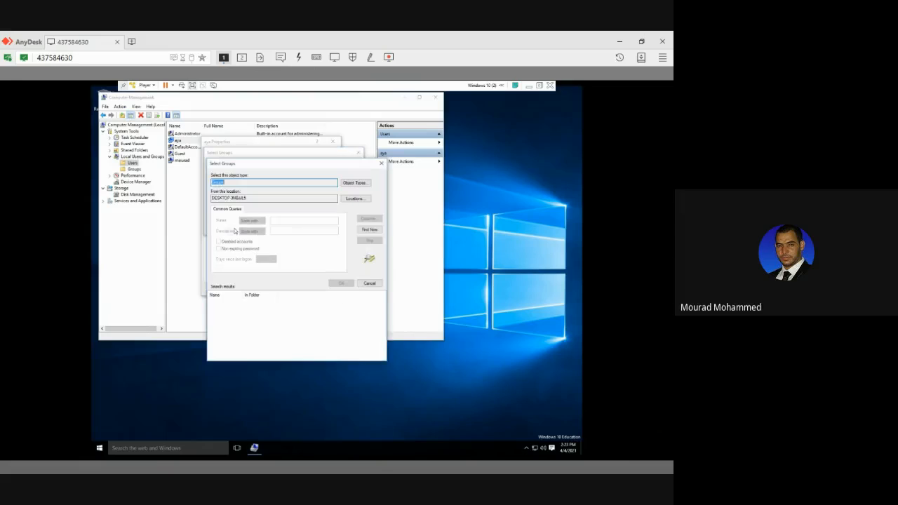
click(369, 232)
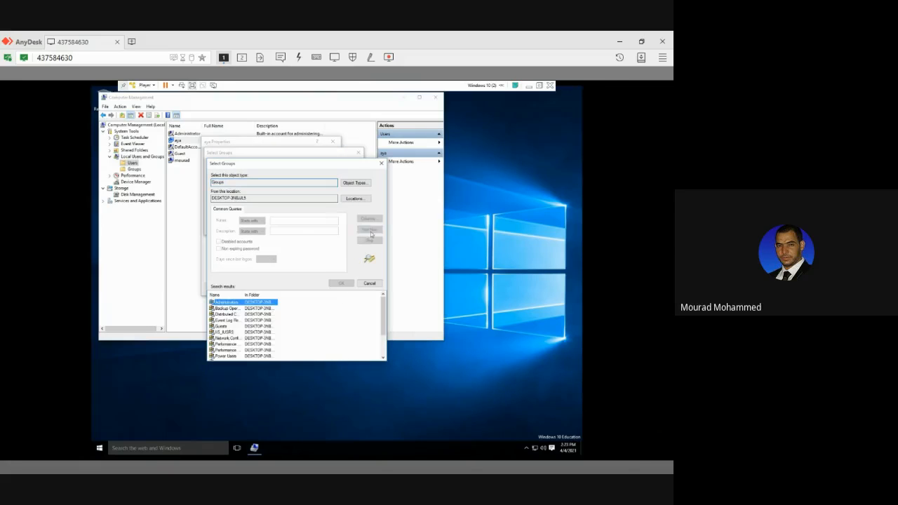
double_click(234, 302)
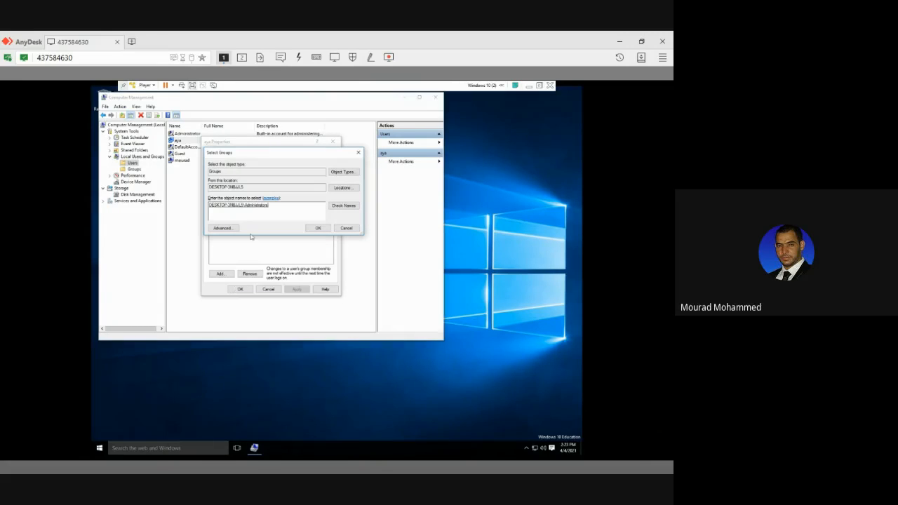
click(317, 228)
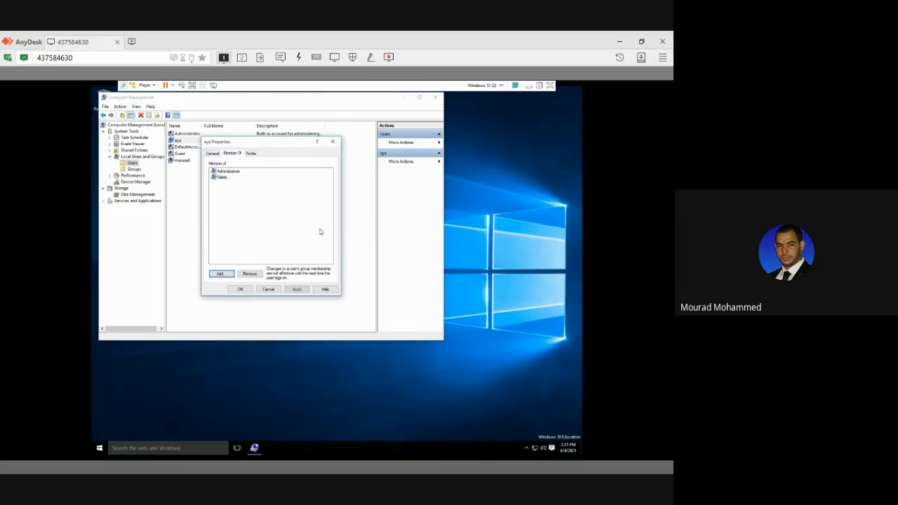
click(225, 172)
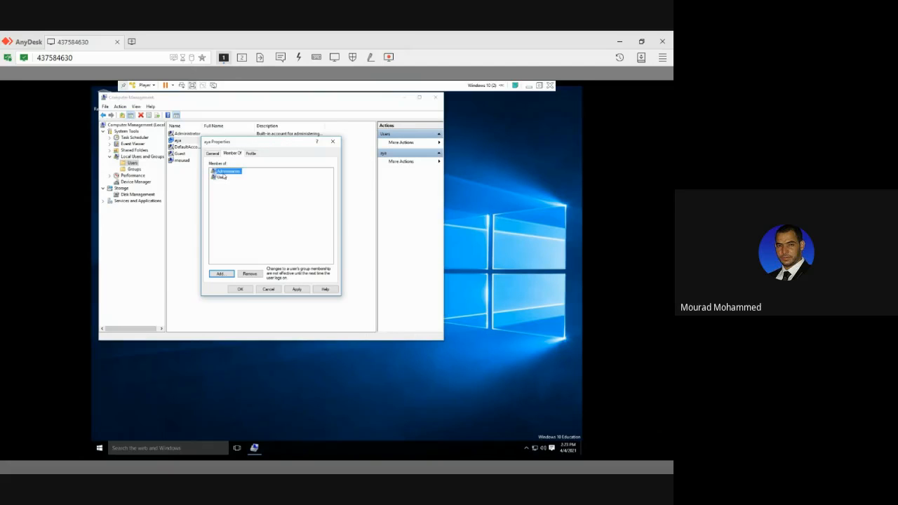
click(240, 289)
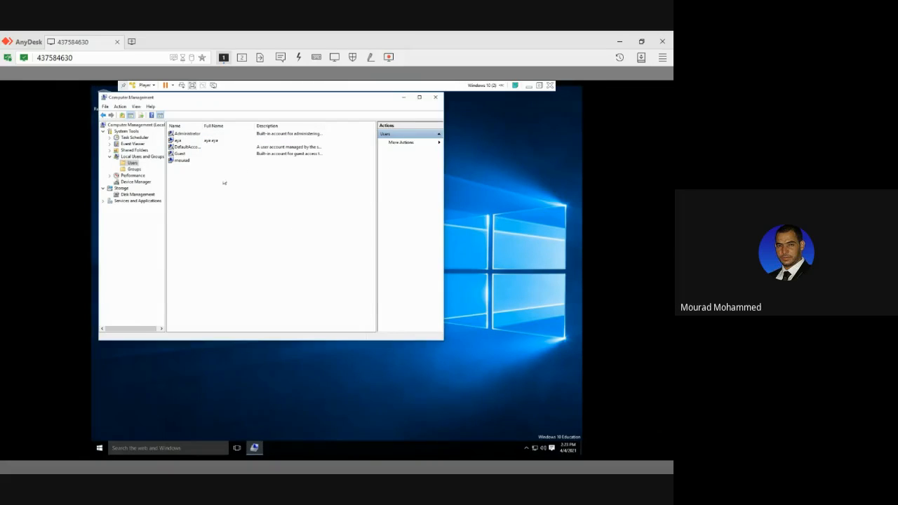
Review the group memberships in the new account's properties and close them without changes.
double_click(184, 141)
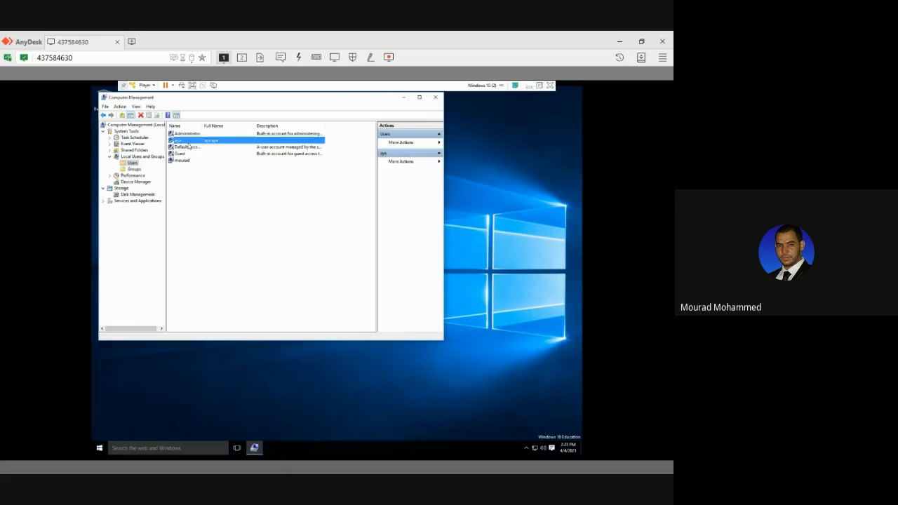
click(226, 153)
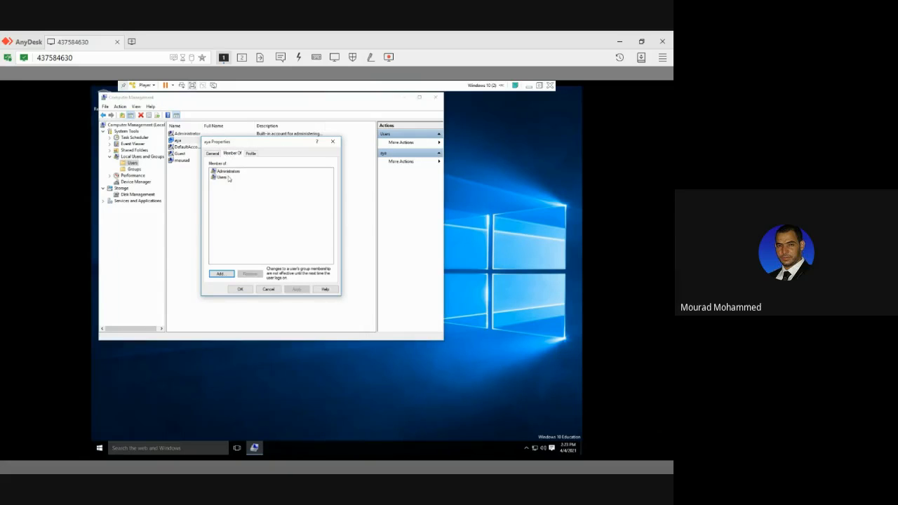
click(228, 176)
click(227, 171)
click(272, 290)
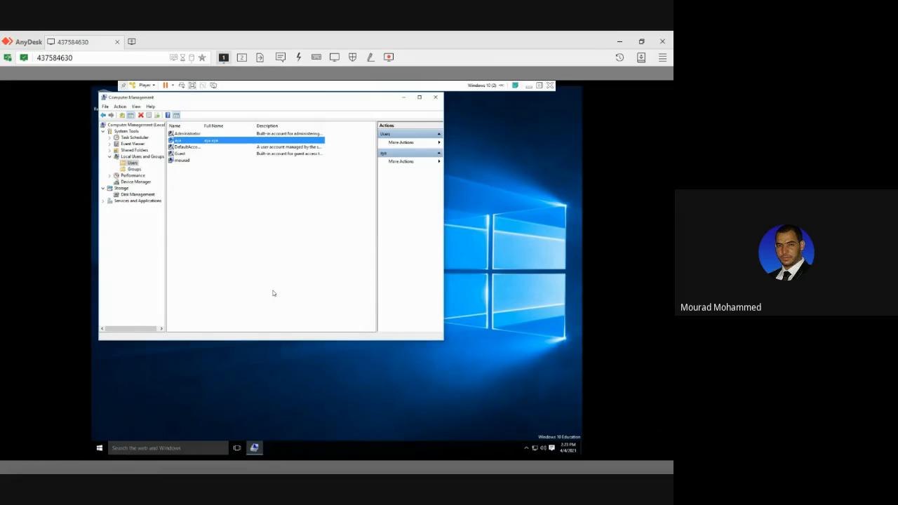
Close Computer Management and leave the current Windows session for the sign-in screen.
click(435, 97)
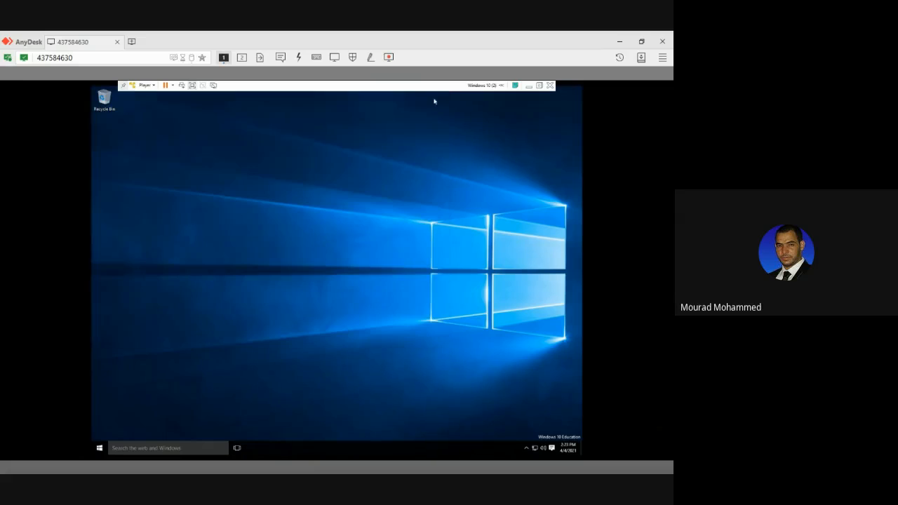
click(99, 448)
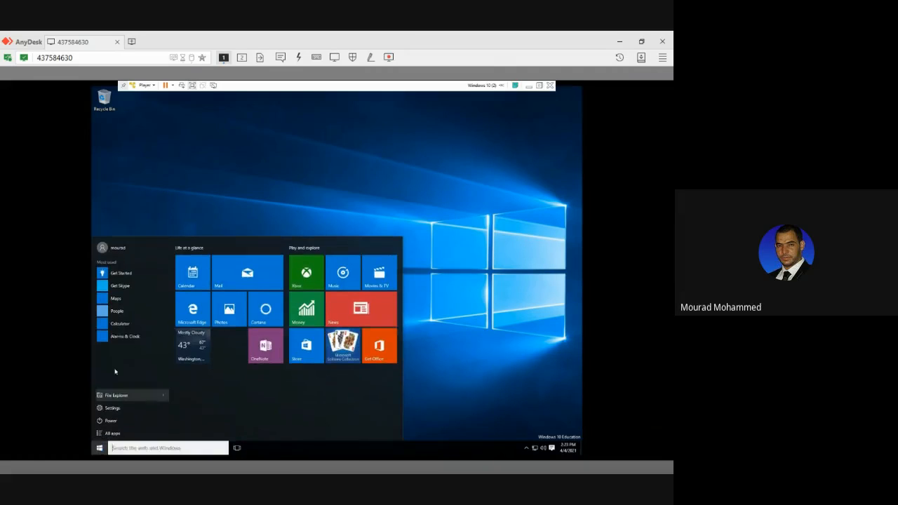
click(125, 250)
click(120, 276)
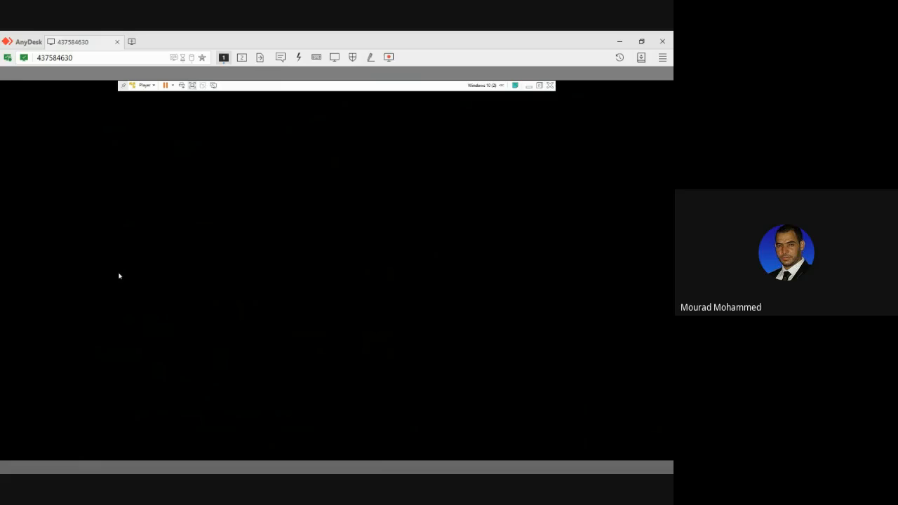
click(241, 276)
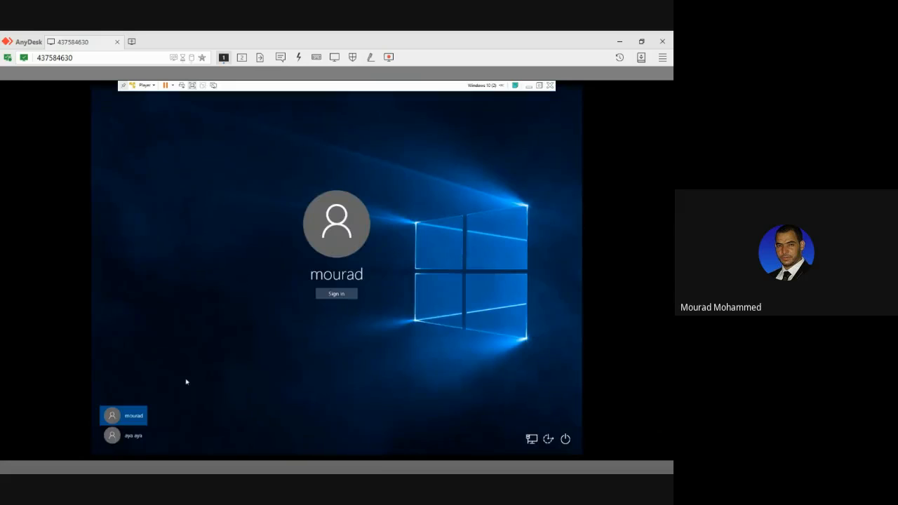
Select the new account on the sign-in screen and try to sign in with the account password.
click(134, 436)
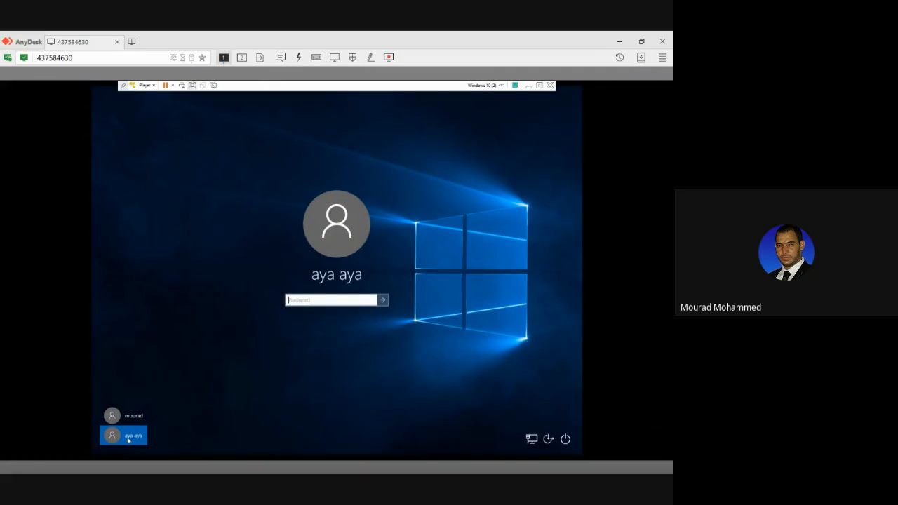
click(128, 441)
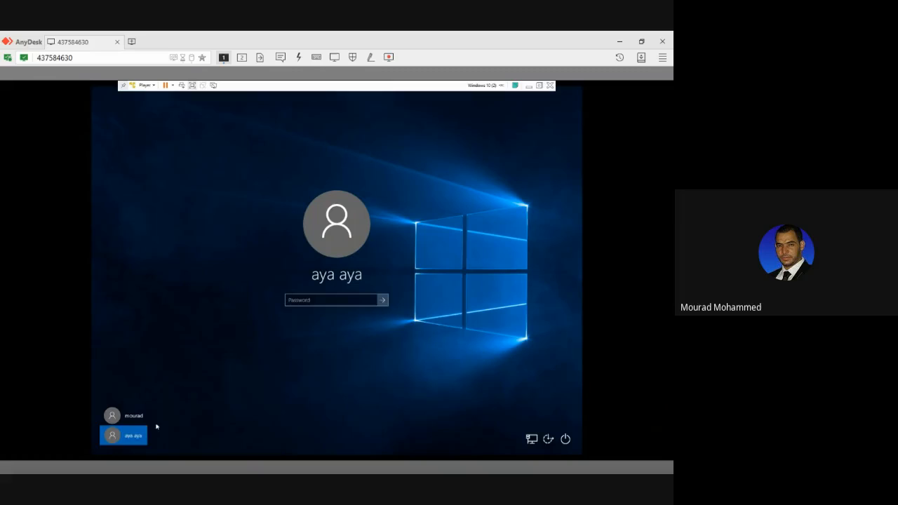
click(302, 302)
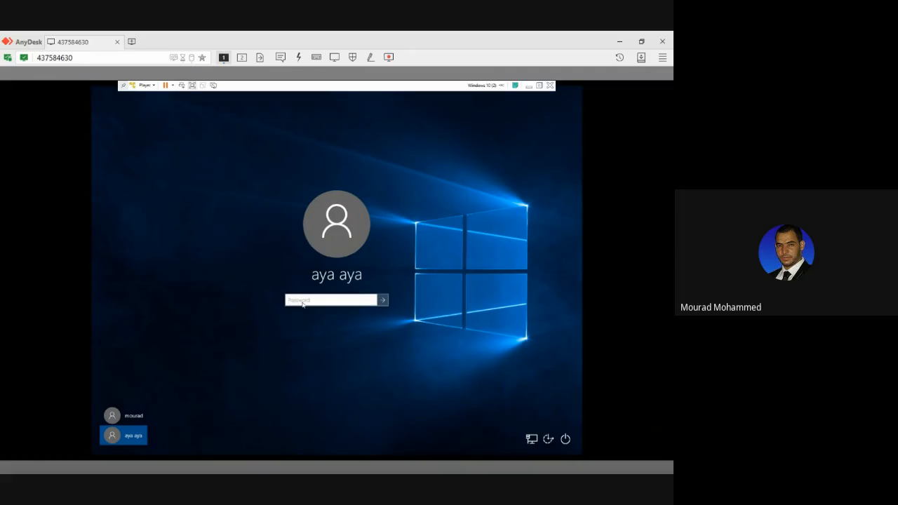
text(********)
key(Return)
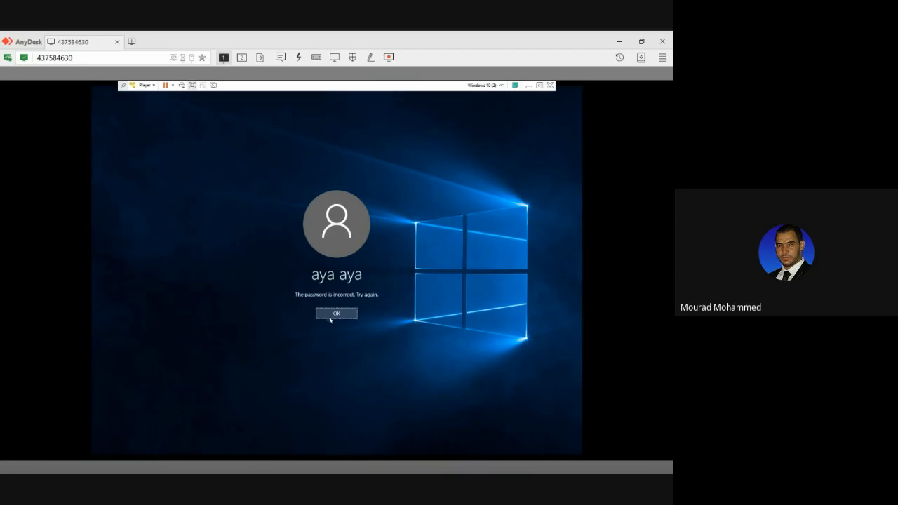
Dismiss the incorrect-password message and sign in to the new account with the account password.
click(330, 315)
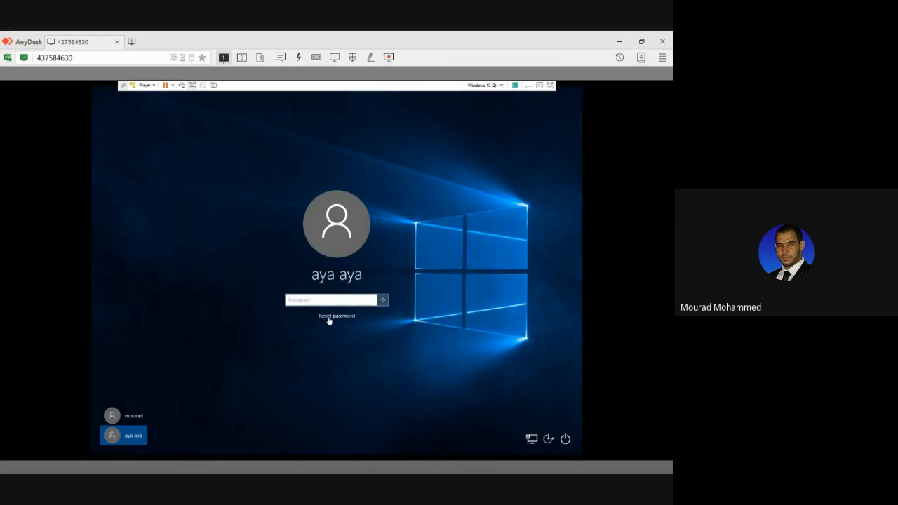
text(*******)
click(372, 299)
click(383, 300)
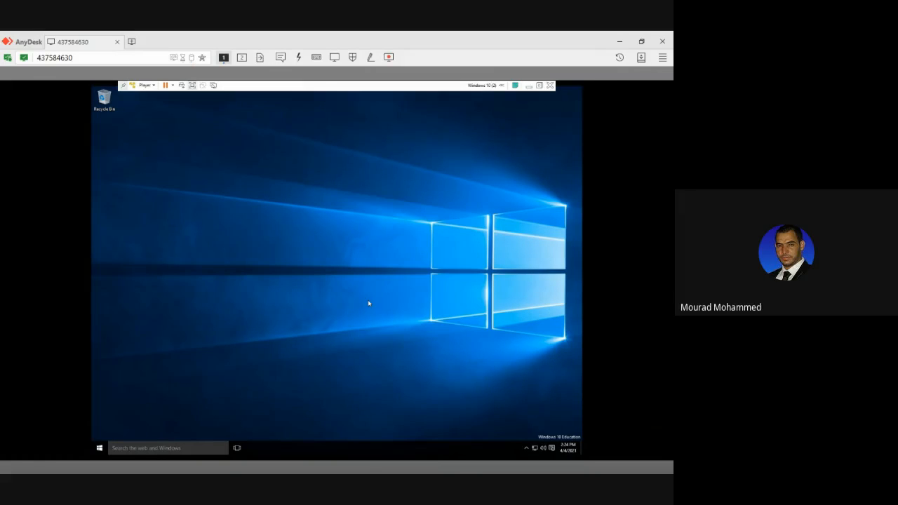
Lock the new account's Windows session.
click(108, 450)
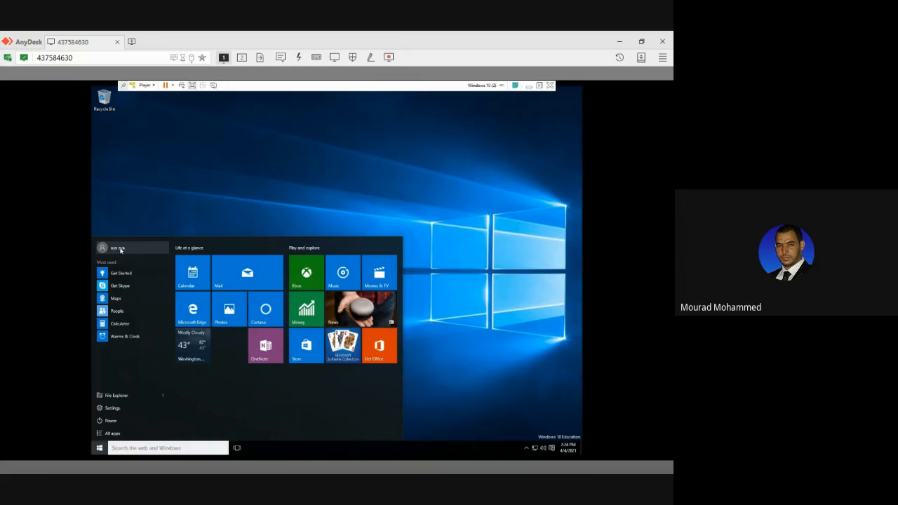
click(119, 248)
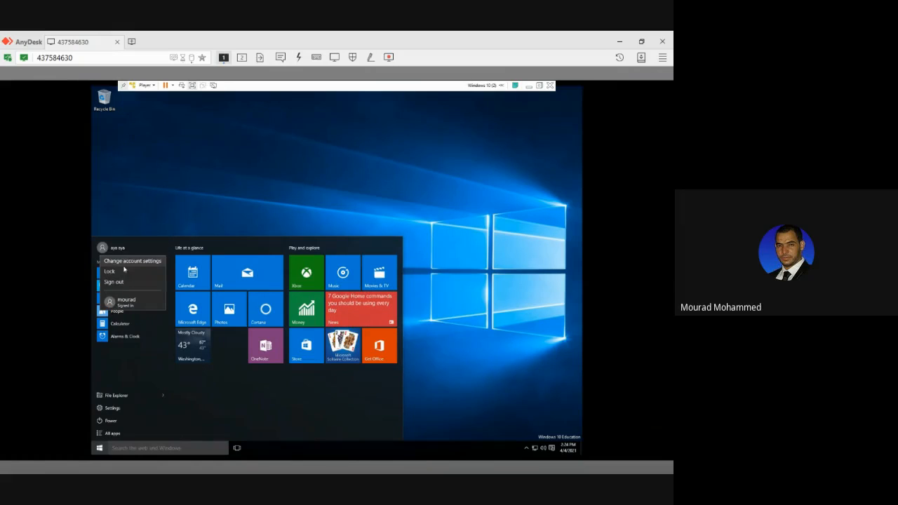
click(124, 272)
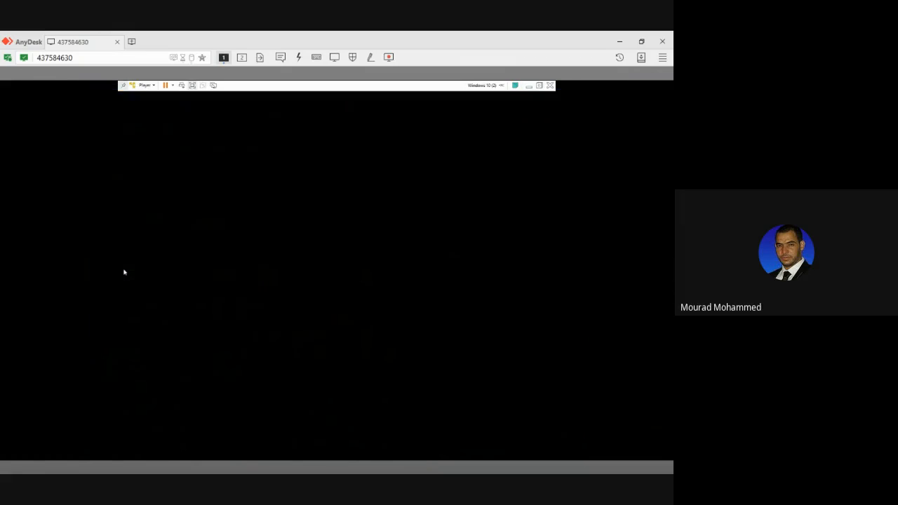
Try repeatedly to sign in to the new account with the password left blank, dismissing each error message.
click(363, 299)
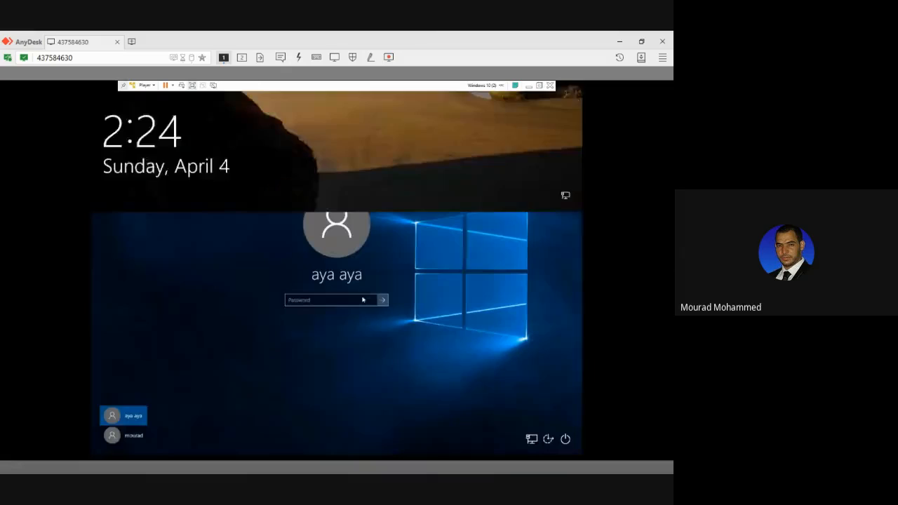
click(383, 304)
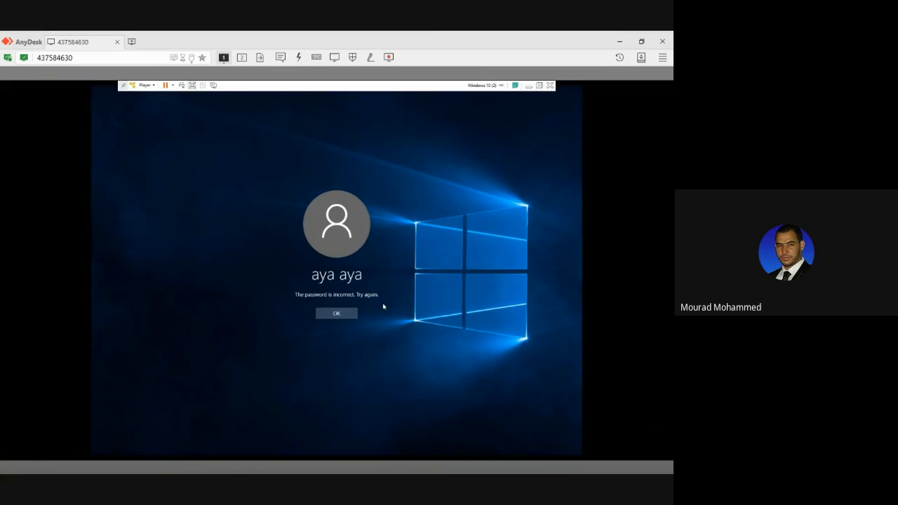
click(347, 313)
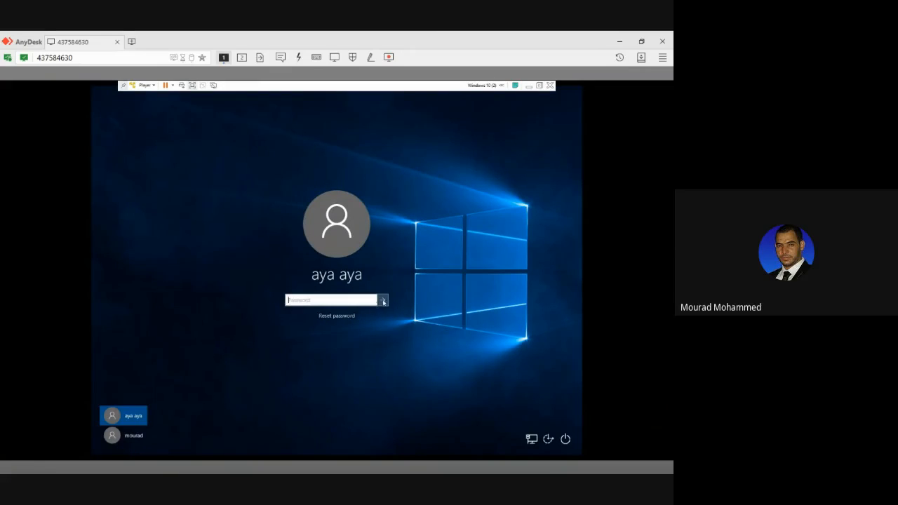
click(383, 301)
click(352, 311)
click(381, 301)
click(348, 313)
Sign in to the original account, which needs no password, and lock its session again.
click(144, 436)
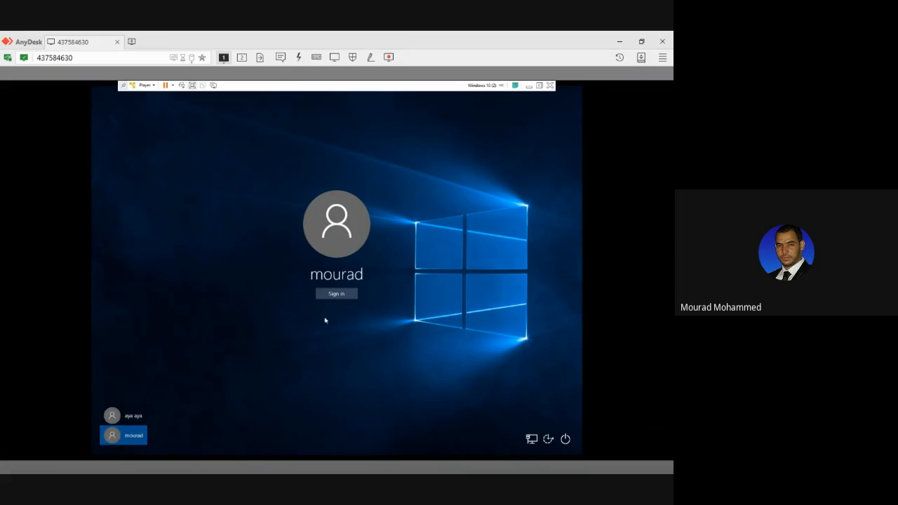
click(332, 296)
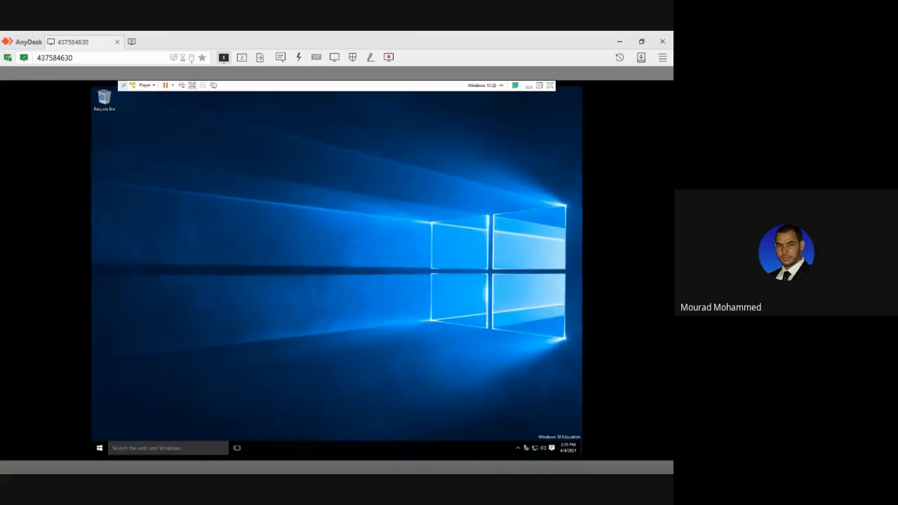
click(99, 447)
click(114, 248)
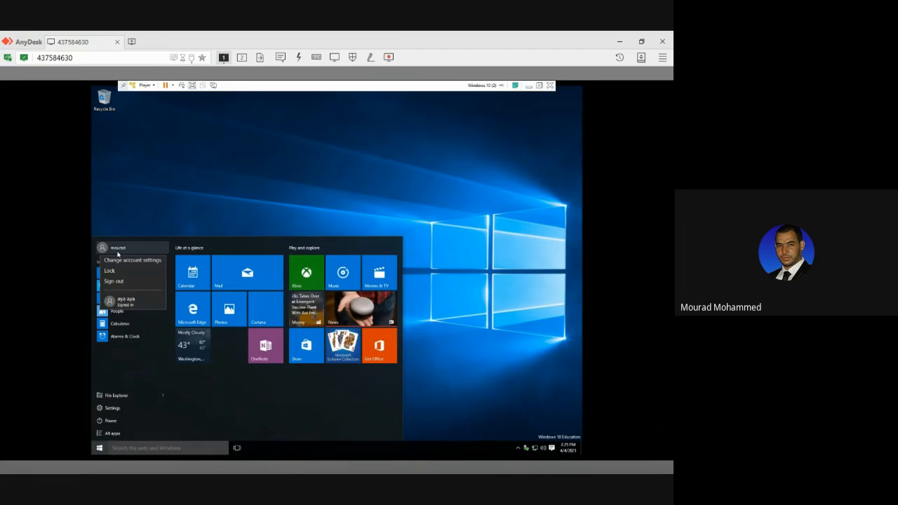
click(117, 274)
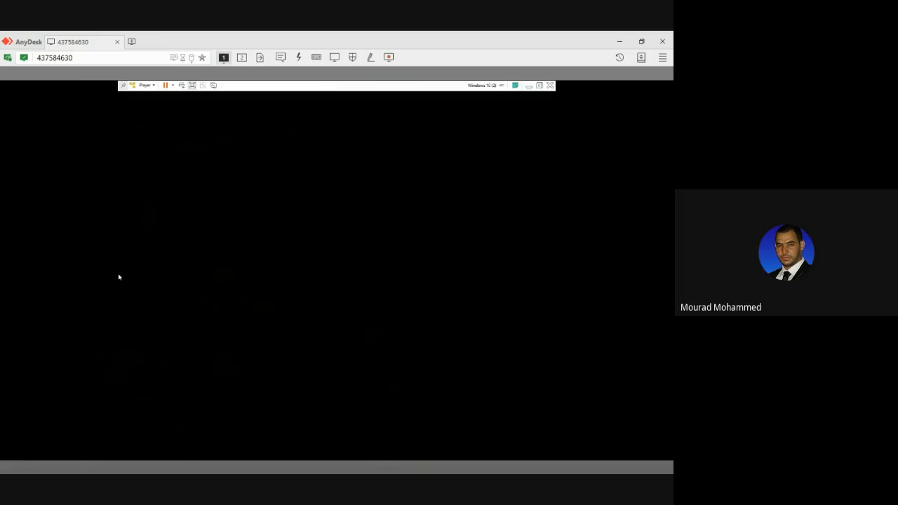
Select the new account on the sign-in screen and examine the Ease of Access options and its password field.
click(352, 299)
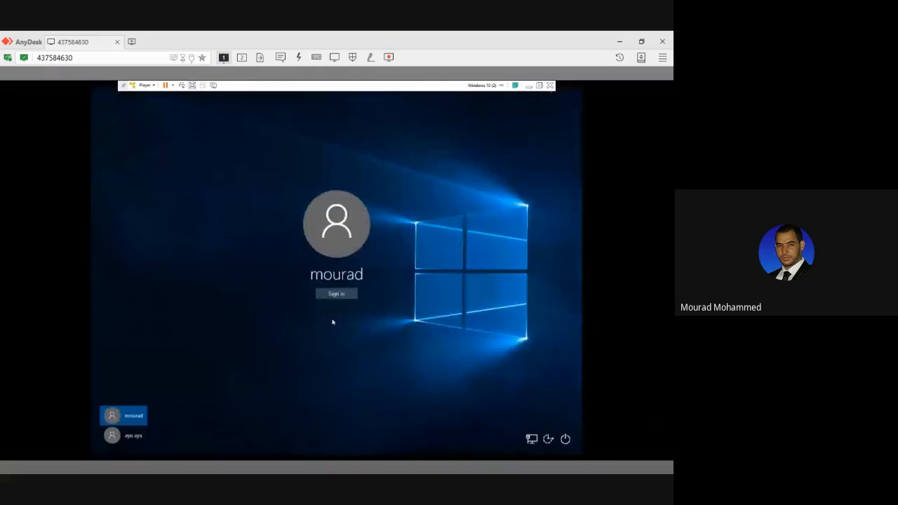
click(124, 436)
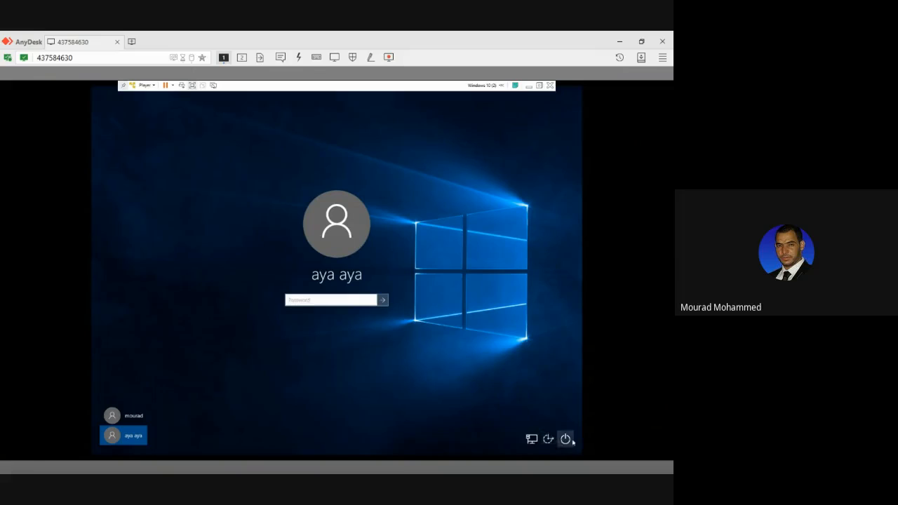
click(548, 438)
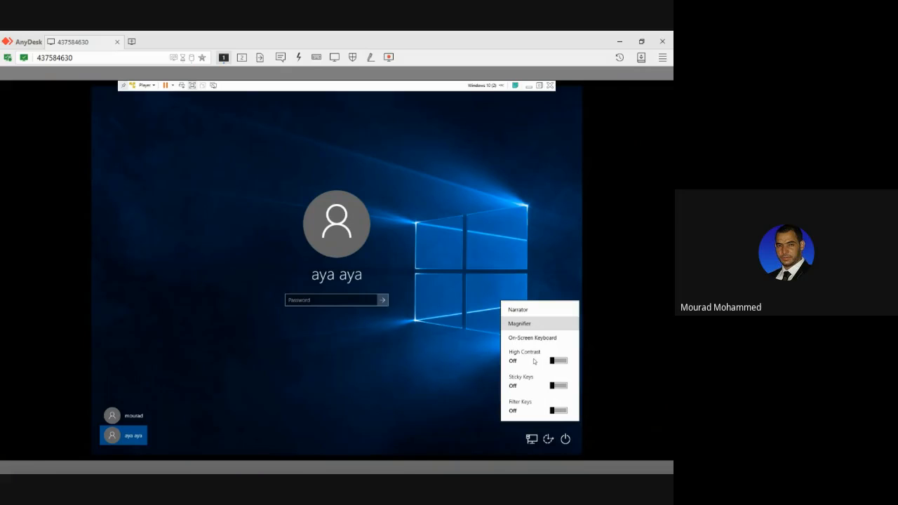
click(421, 364)
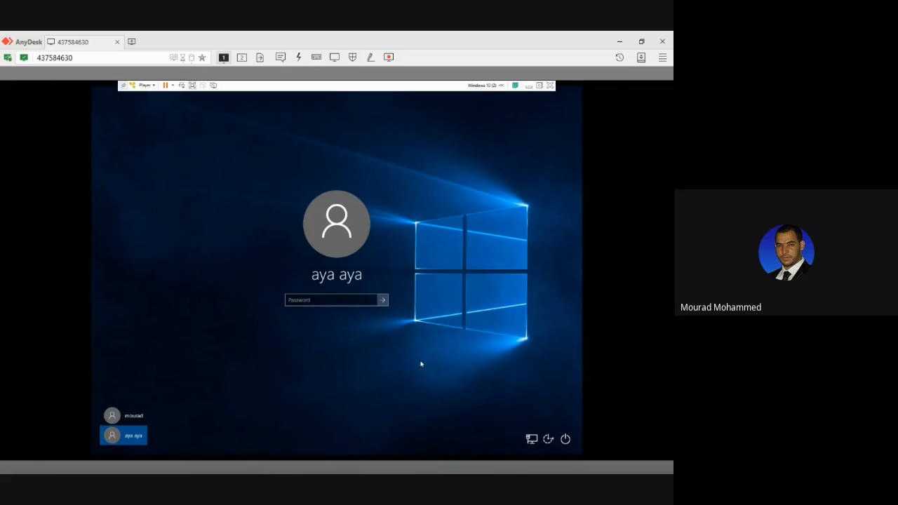
click(307, 302)
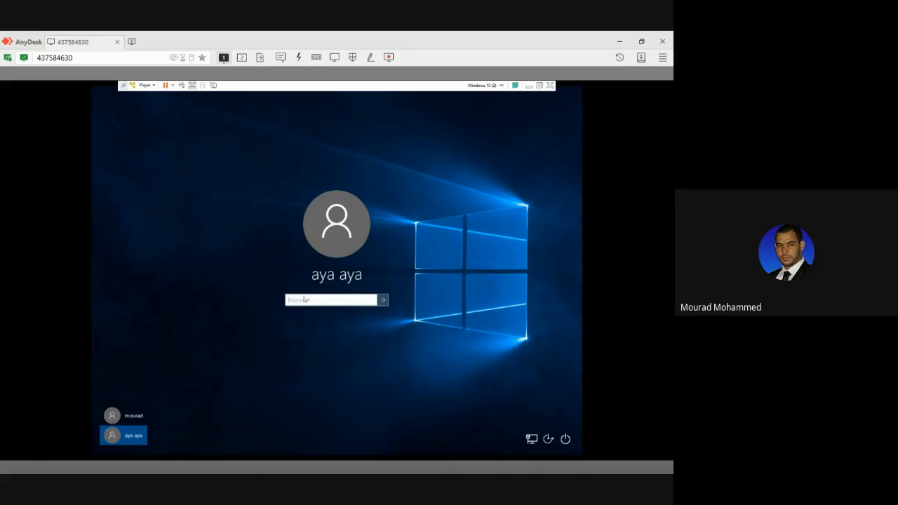
Switch back to the original account on the sign-in screen and sign in without a password.
click(131, 417)
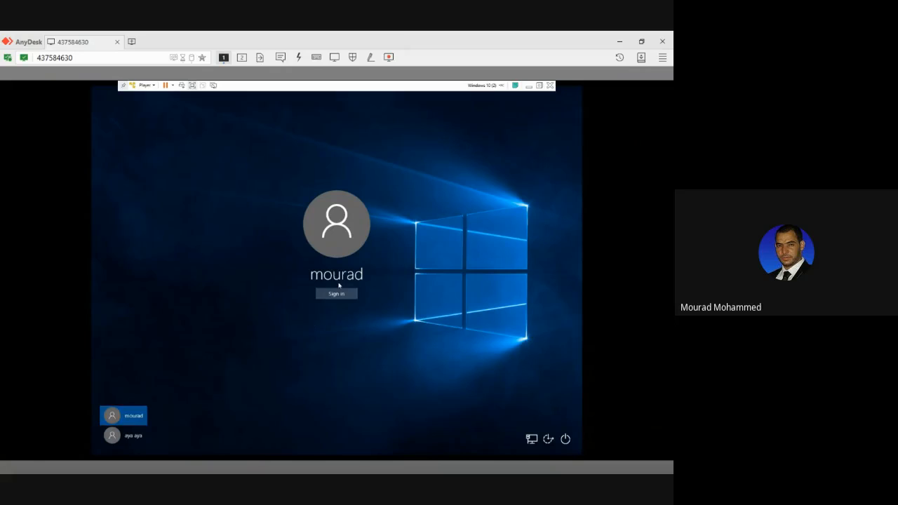
click(337, 294)
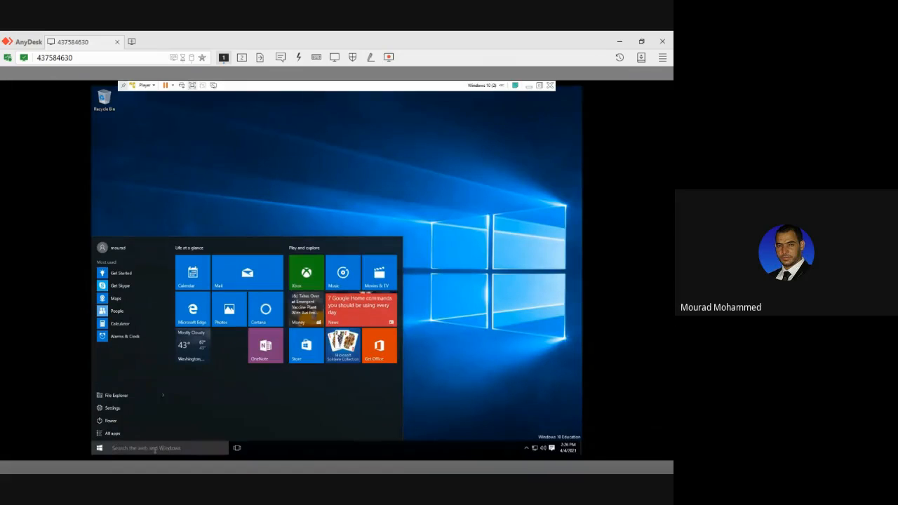
Search Windows Settings for "recover" and open Recovery options.
click(111, 408)
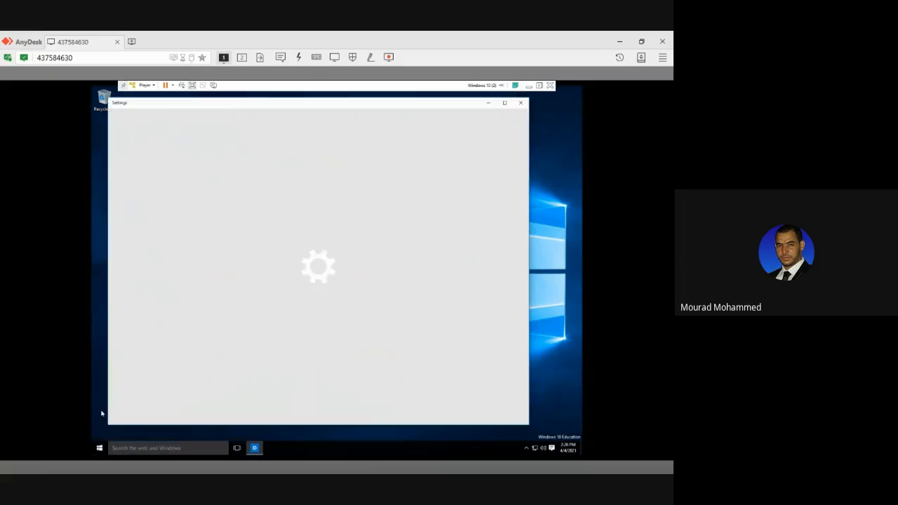
click(521, 102)
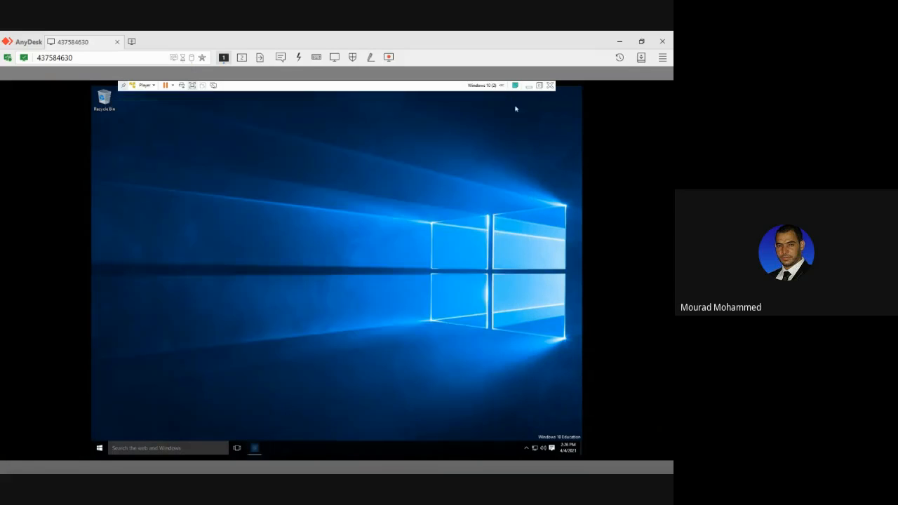
click(99, 447)
click(111, 410)
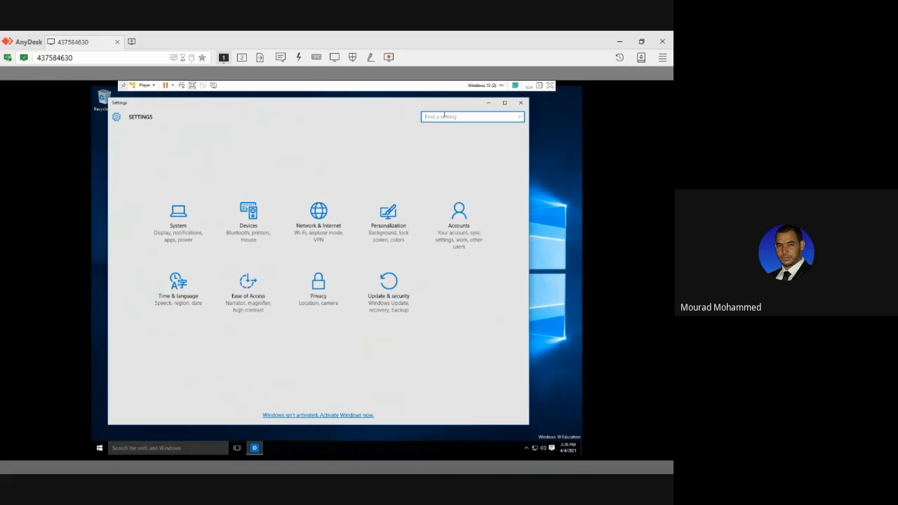
text(recovey)
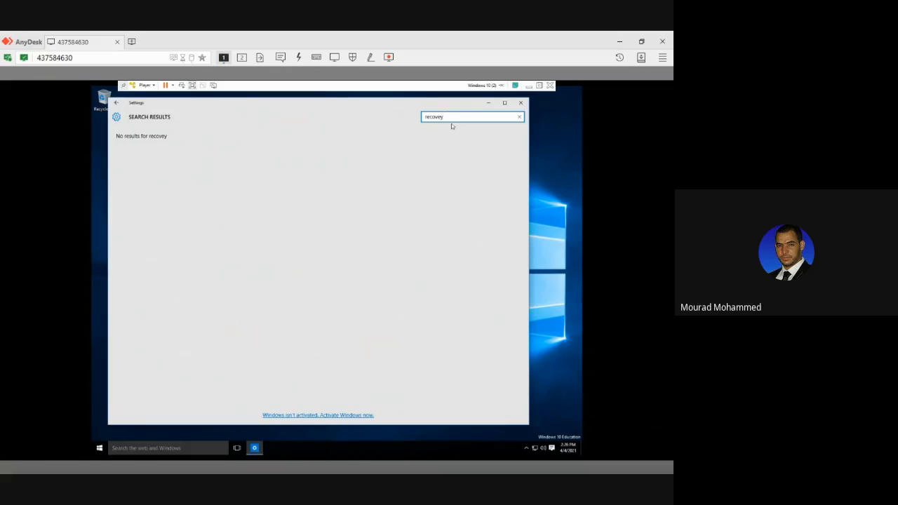
key(BackSpace)
text(r)
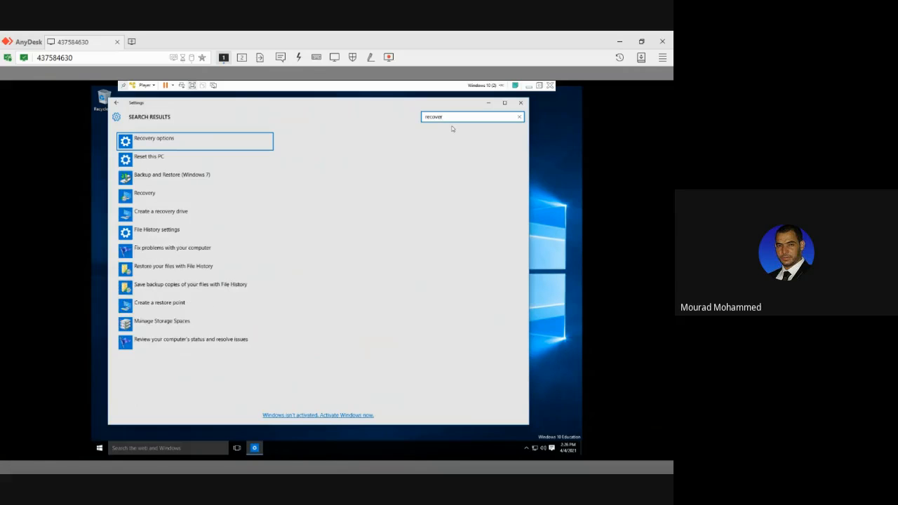
click(159, 142)
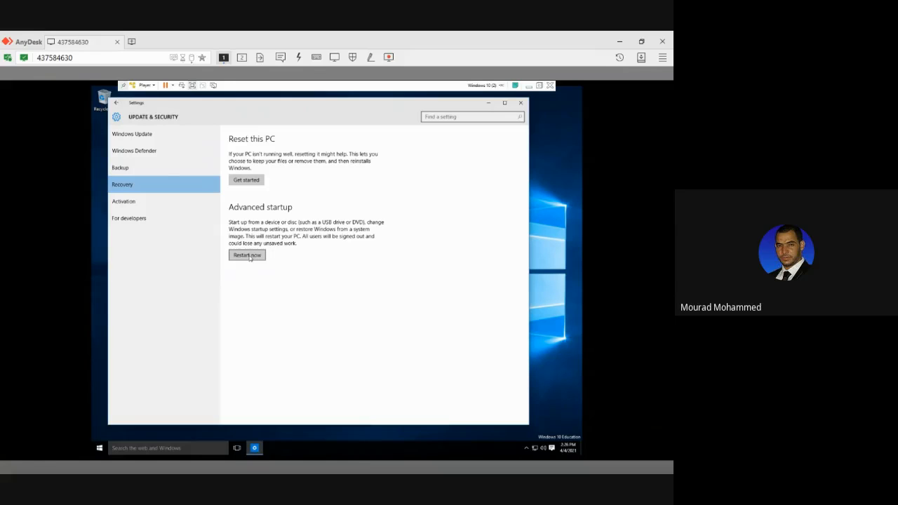
Restart the virtual machine into Advanced startup, forcing the restart despite the other signed-in account and open apps.
click(249, 256)
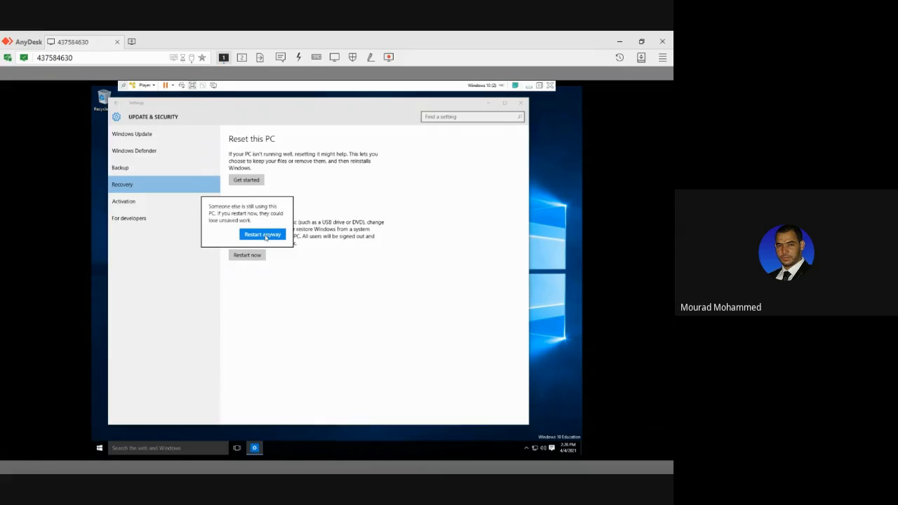
click(264, 236)
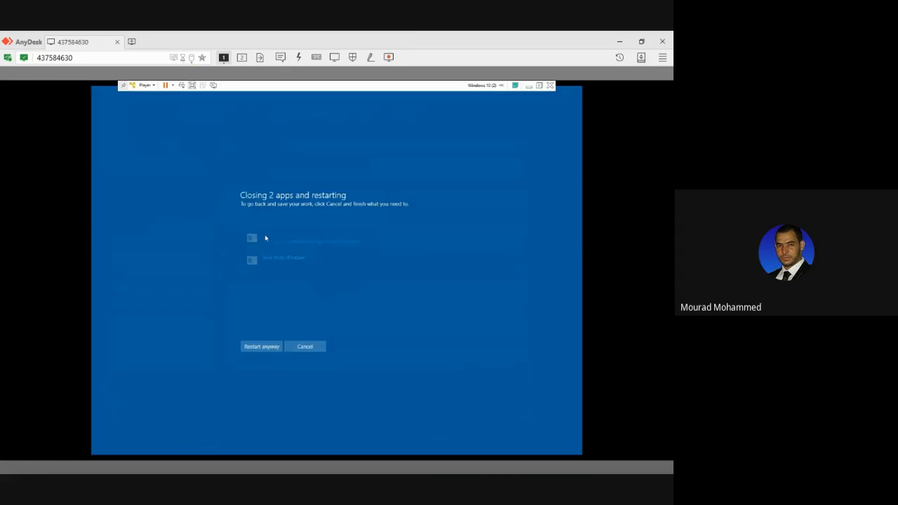
click(269, 346)
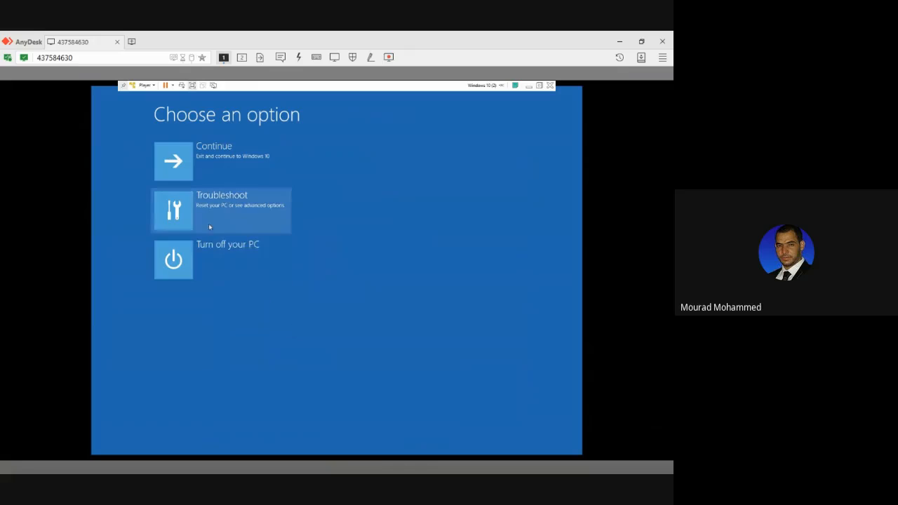
Open Command Prompt from the Advanced options of the recovery environment's Troubleshoot section.
click(205, 215)
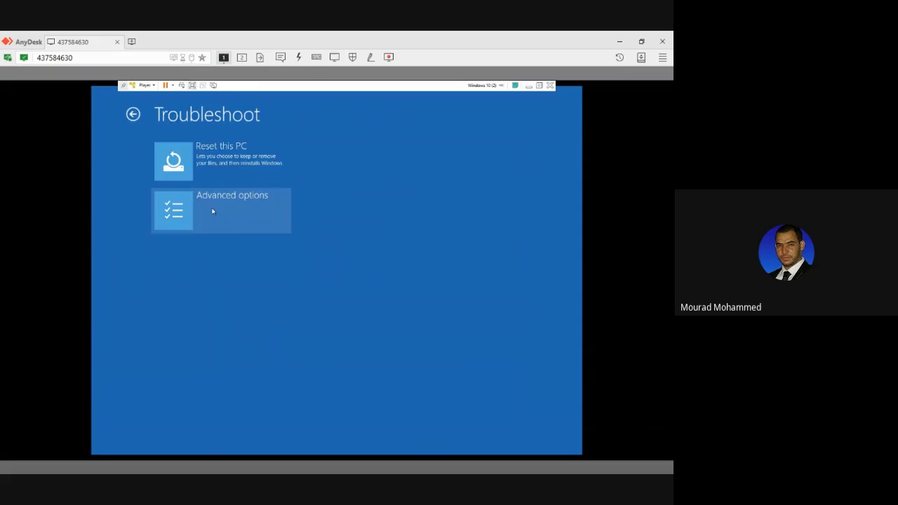
click(217, 212)
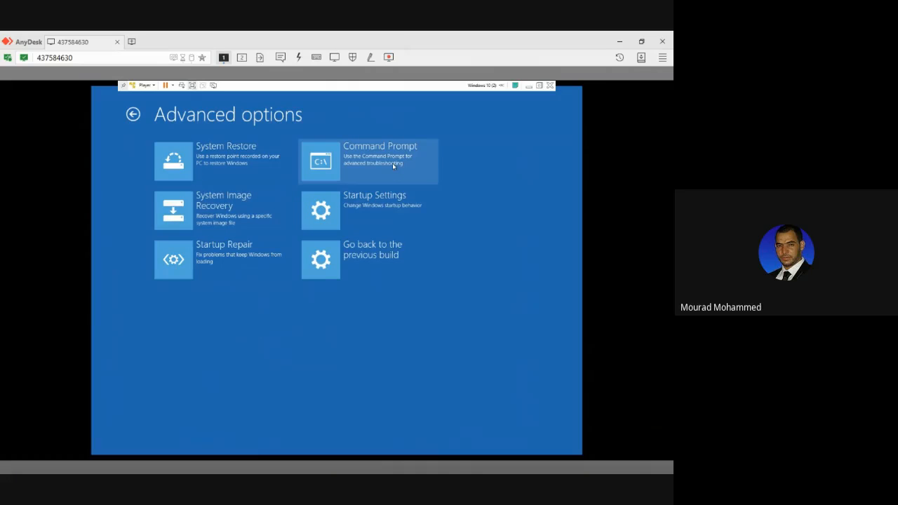
click(393, 165)
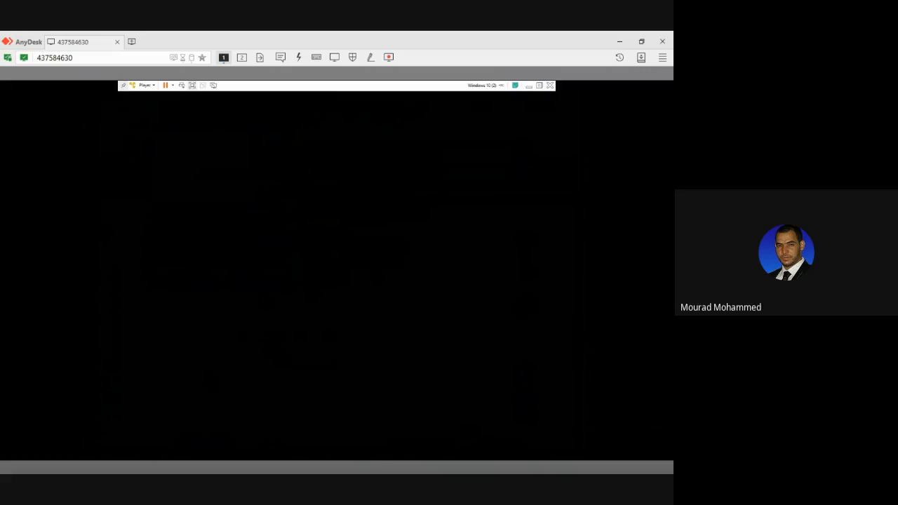
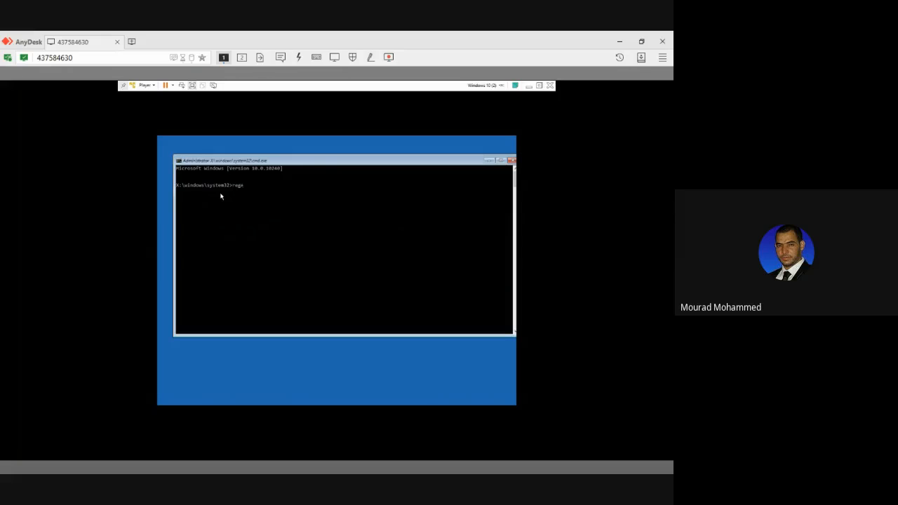
Launch Registry Editor with the regedit command and open its Export Registry File dialog.
key(Return)
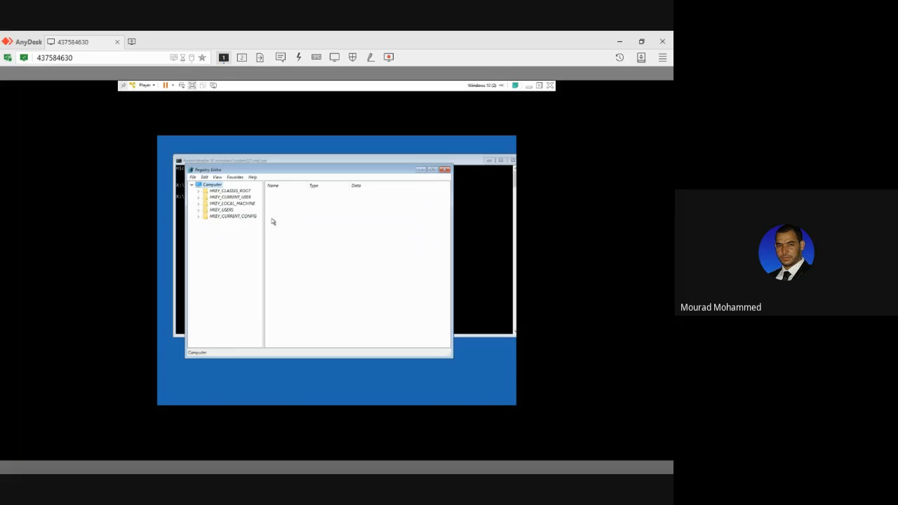
right_click(194, 184)
click(193, 177)
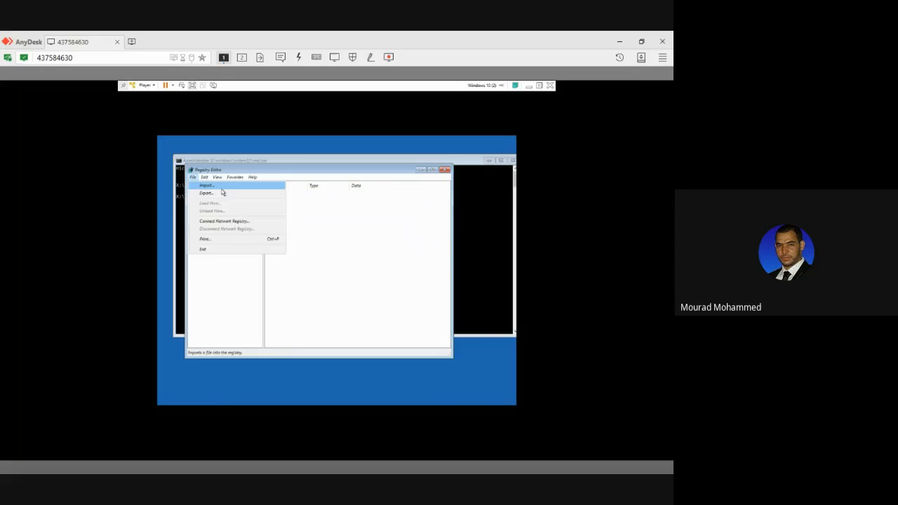
click(221, 192)
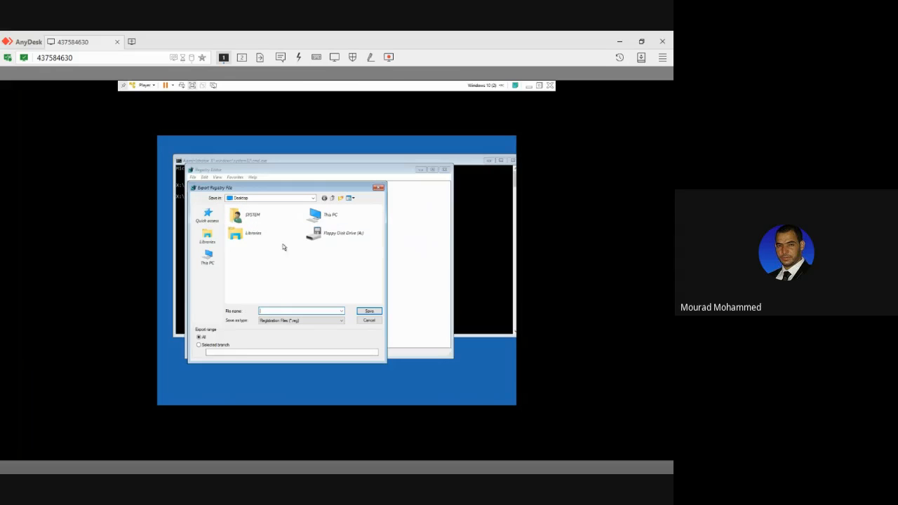
Browse to the Windows folder on Local Disk (C:) in the export dialog.
click(208, 257)
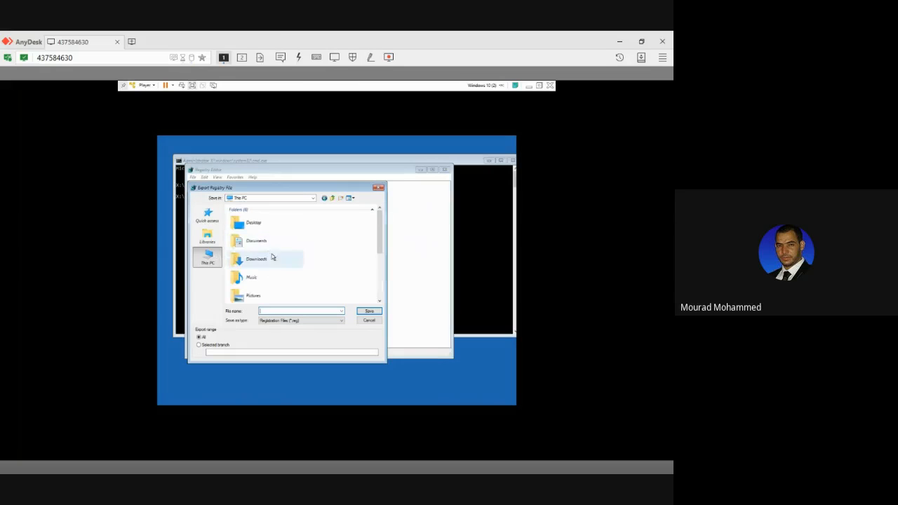
scroll(274, 257, down, 3)
scroll(272, 256, up, 2)
scroll(273, 257, down, 2)
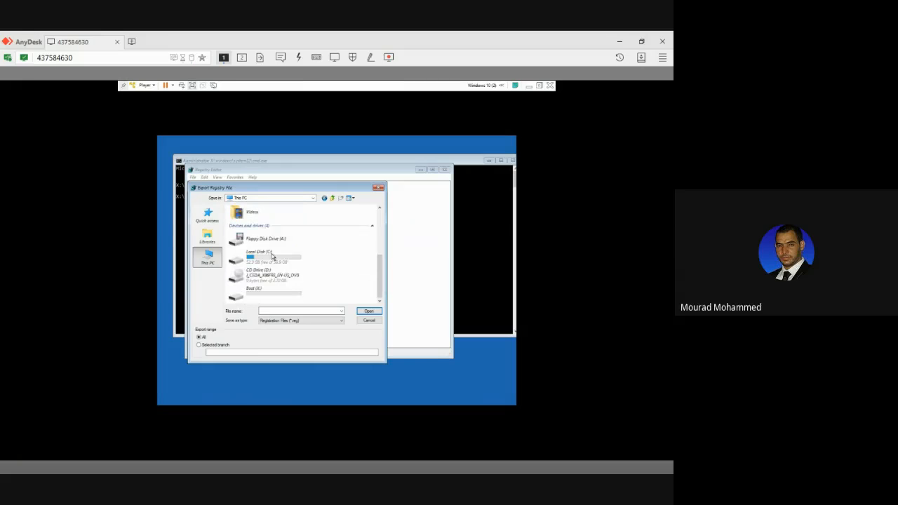
double_click(270, 257)
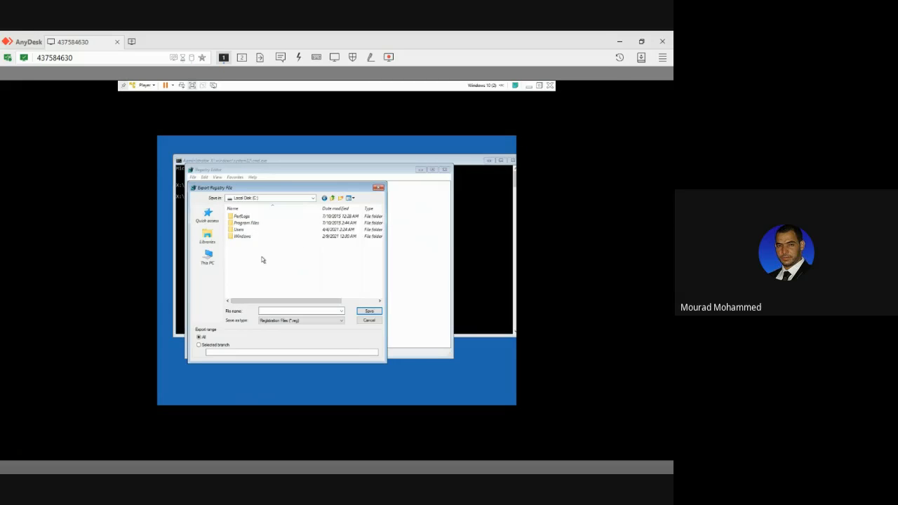
double_click(242, 236)
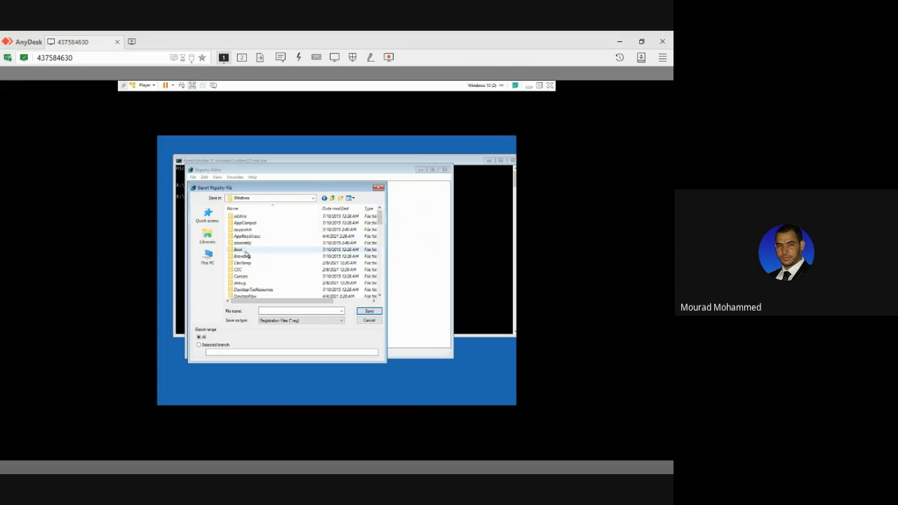
Open the System32 folder inside Windows and set the file type to All files.
scroll(245, 254, down, 10)
click(244, 250)
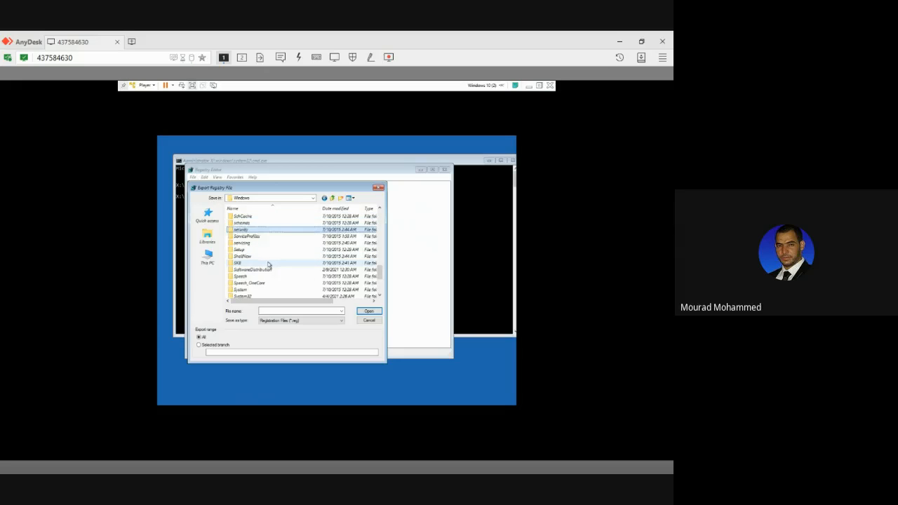
key(s)
key(s)
key(s)
key(s)
key(s)
key(s)
key(s)
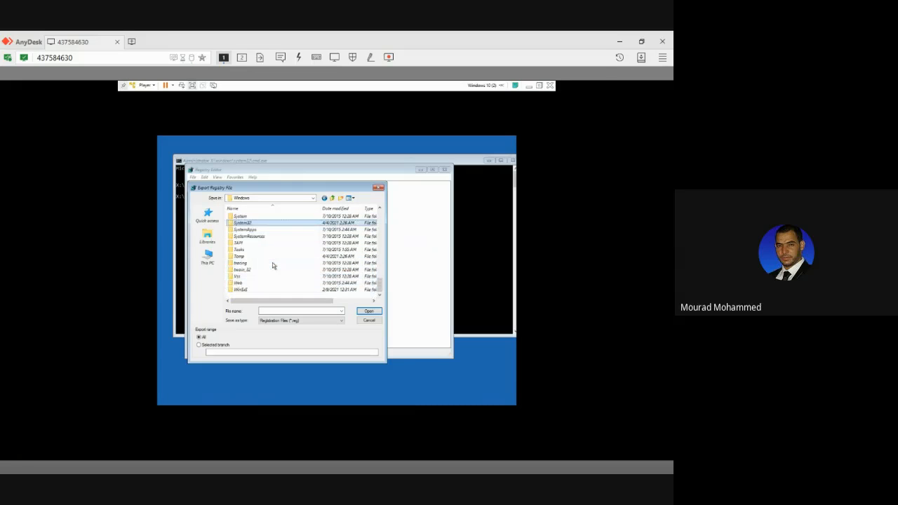
double_click(247, 224)
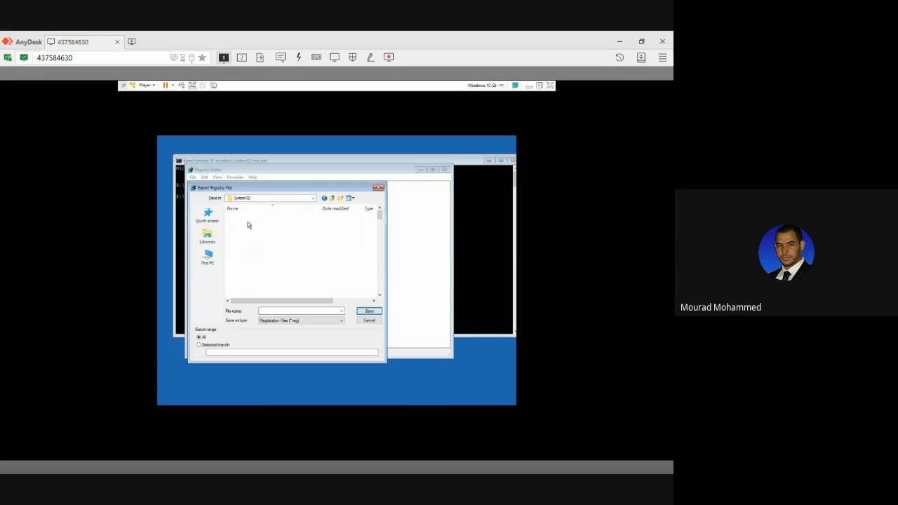
click(292, 321)
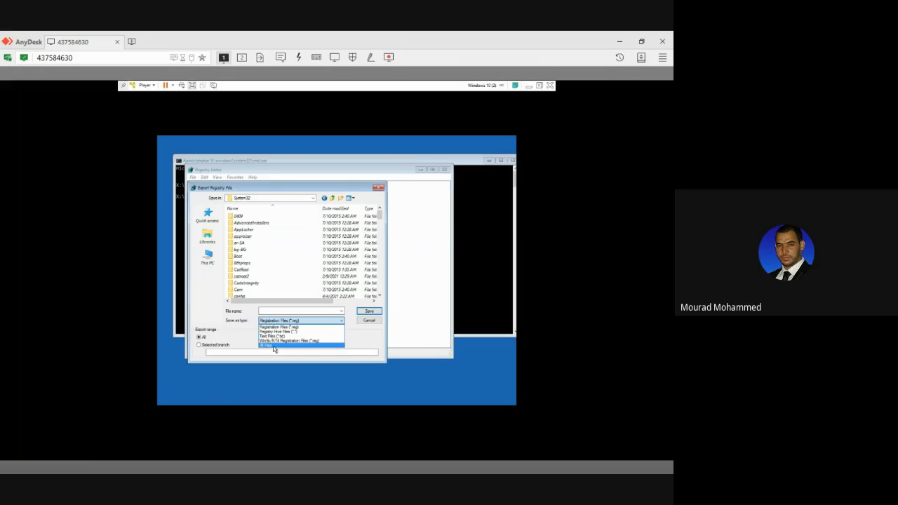
click(274, 346)
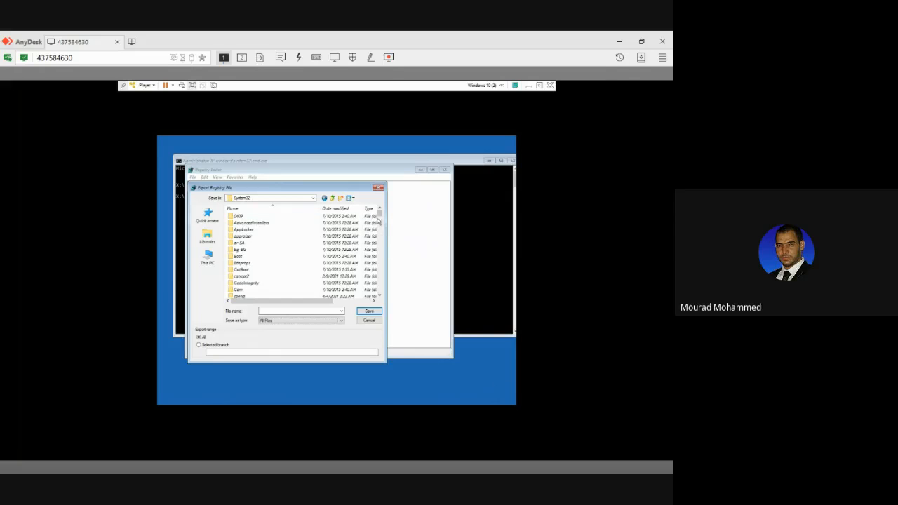
Locate the Utilman application in the System32 file list.
drag(379, 218, 380, 289)
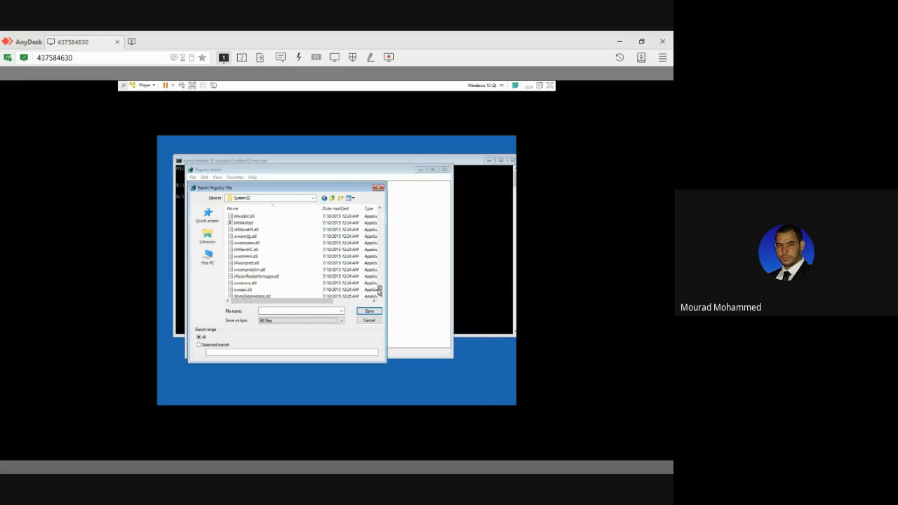
scroll(272, 263, down, 5)
scroll(272, 263, up, 3)
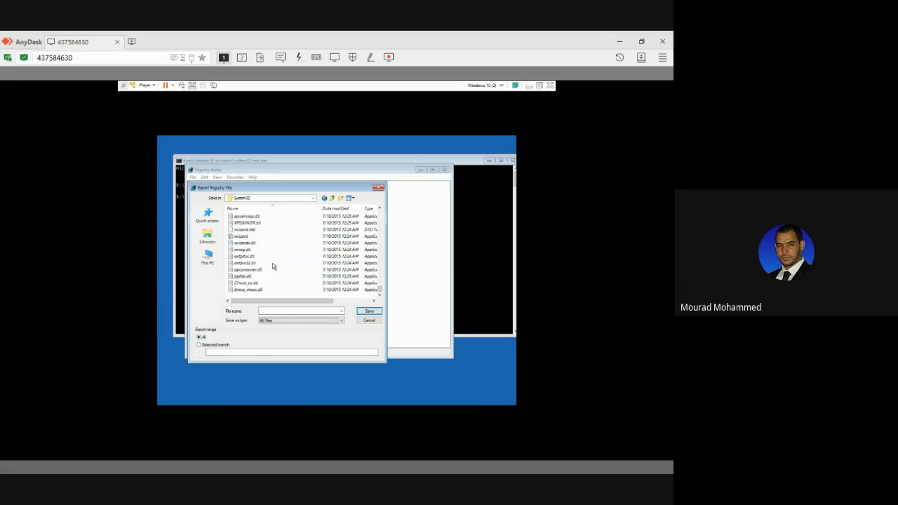
scroll(272, 263, up, 8)
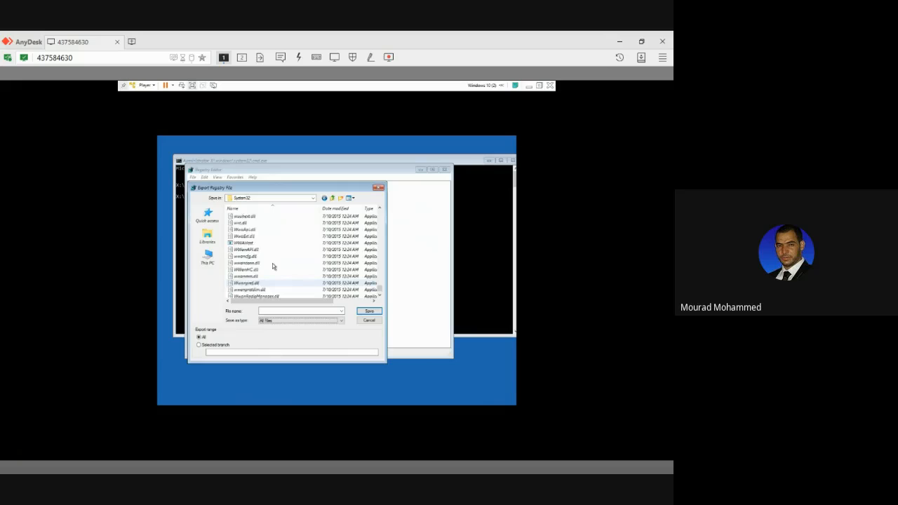
scroll(270, 263, up, 6)
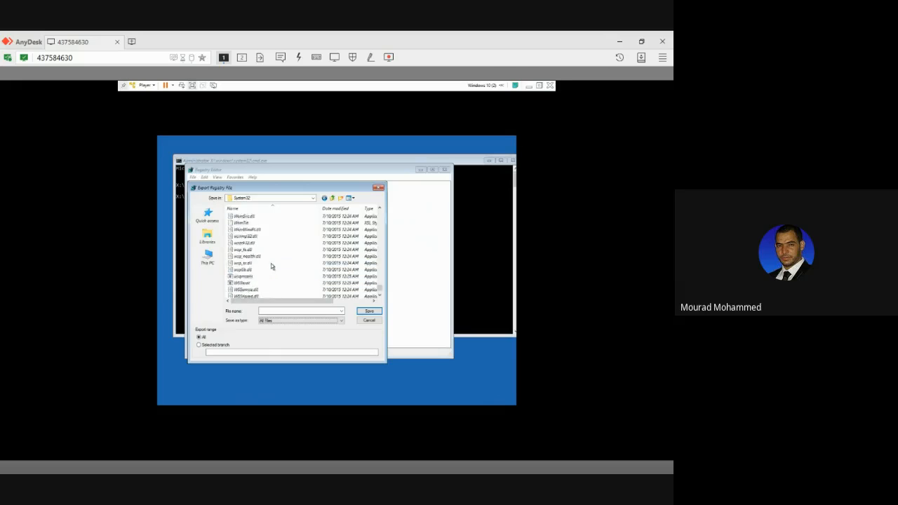
scroll(270, 263, up, 6)
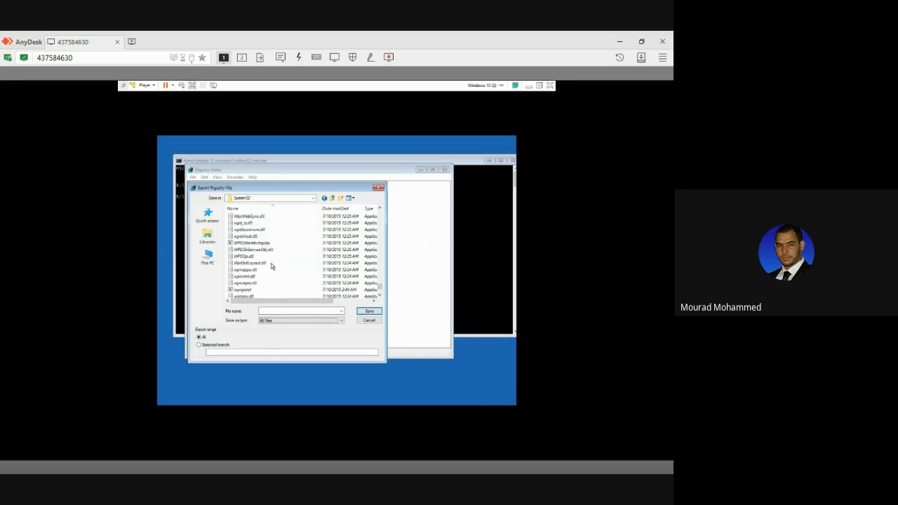
scroll(271, 263, up, 6)
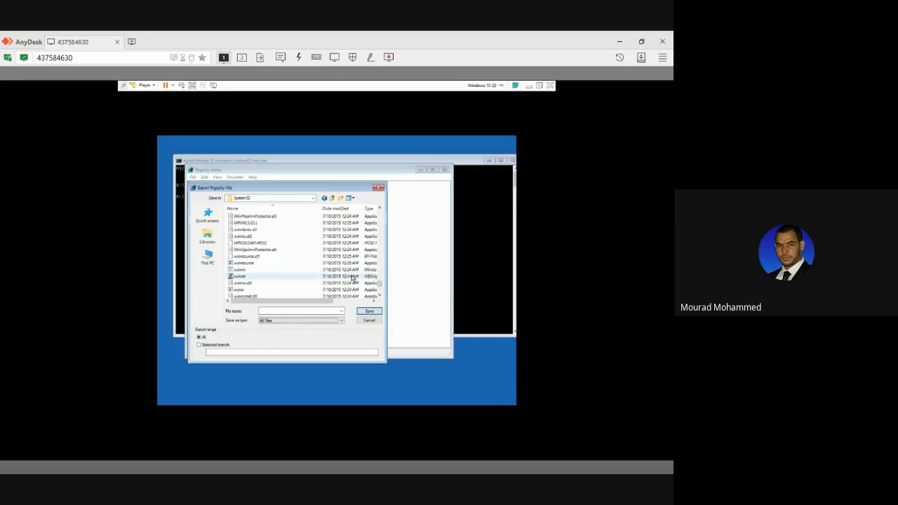
click(380, 288)
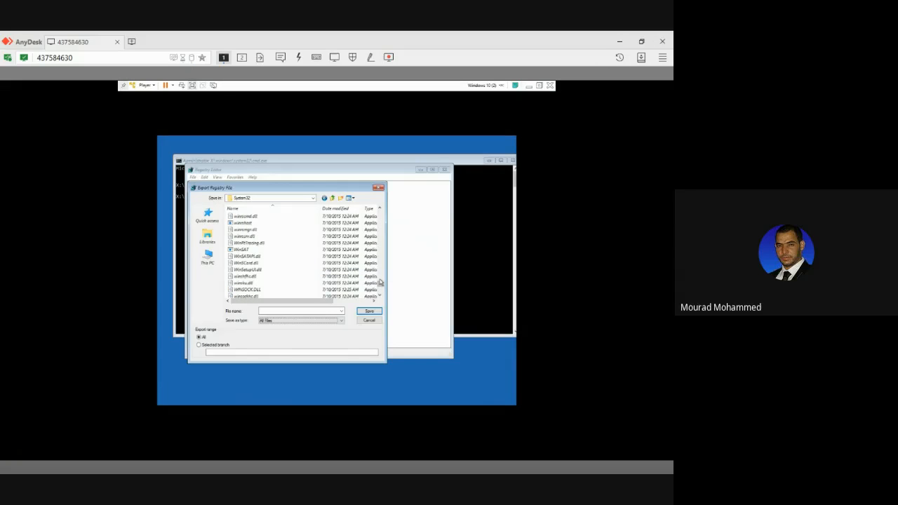
scroll(380, 284, up, 15)
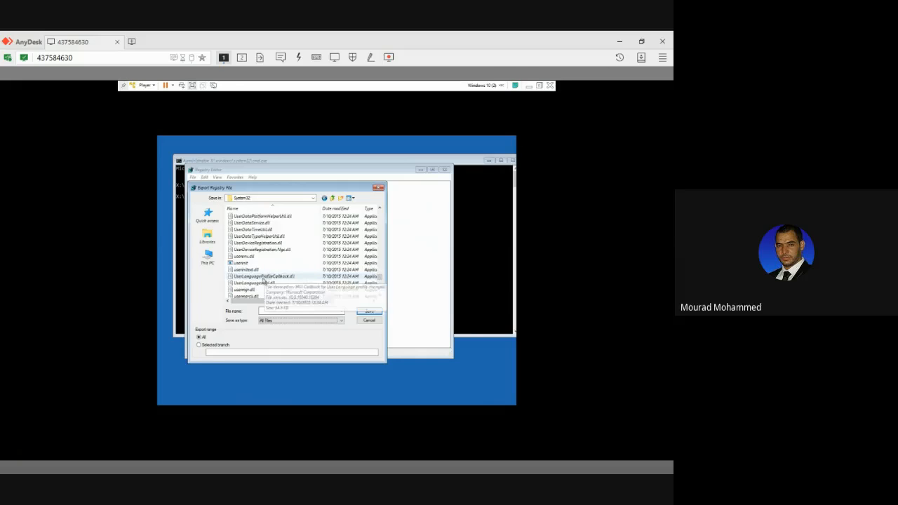
scroll(273, 281, down, 2)
scroll(264, 282, down, 1)
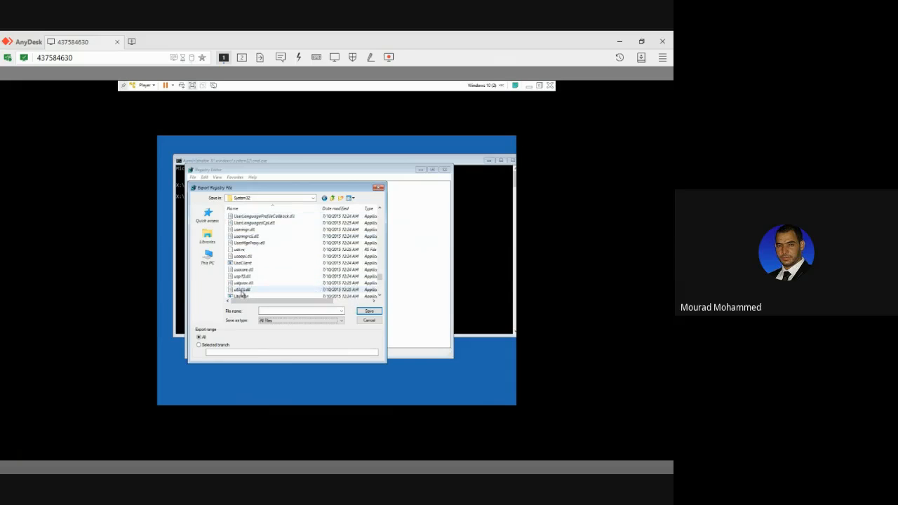
click(244, 283)
scroll(244, 283, down, 2)
scroll(245, 284, down, 1)
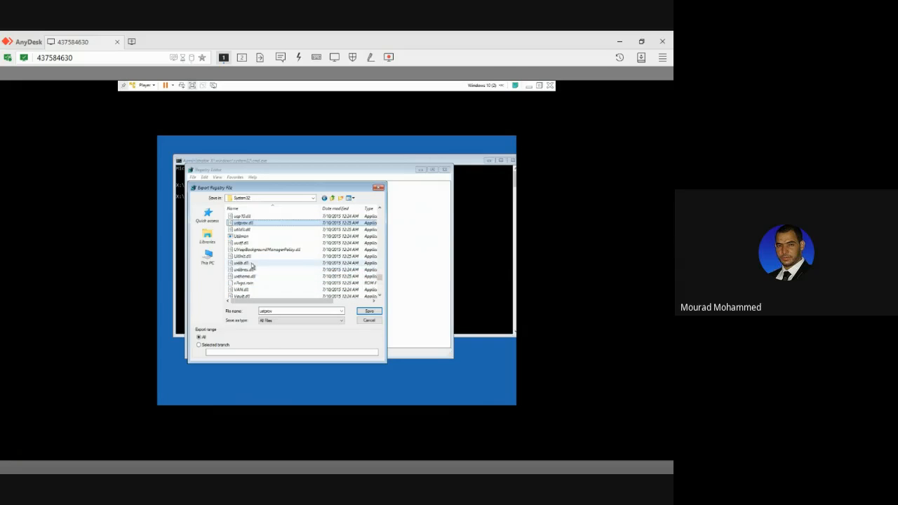
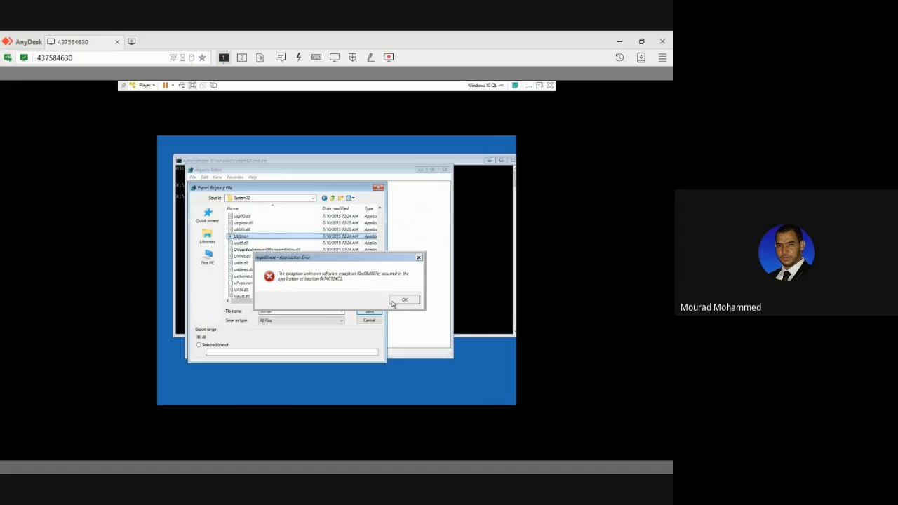
Dismiss the Registry Editor application error to return to the command prompt.
click(393, 303)
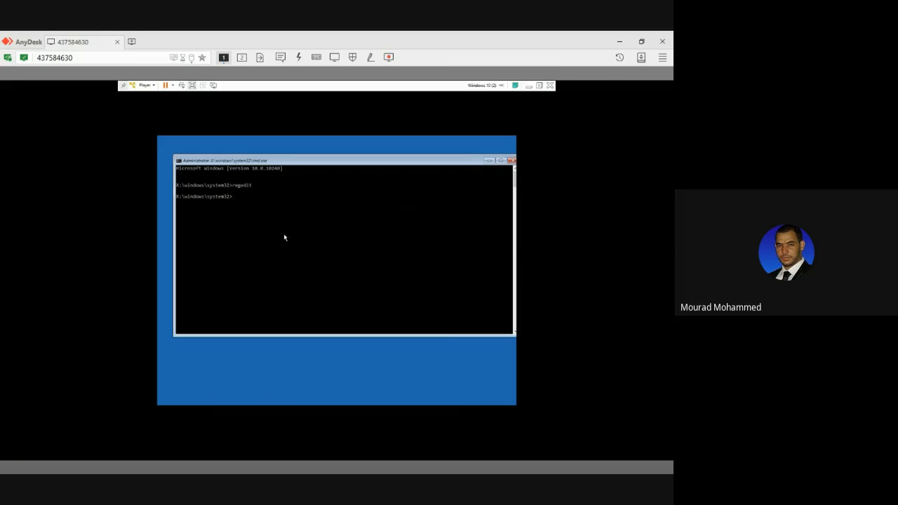
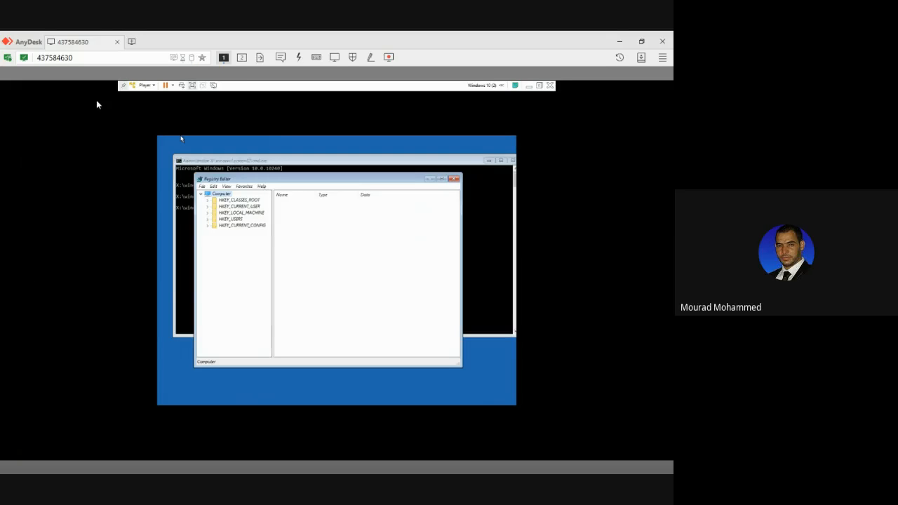
Take the virtual machine out of full-screen mode and launch Magnifier on the host desktop.
click(189, 86)
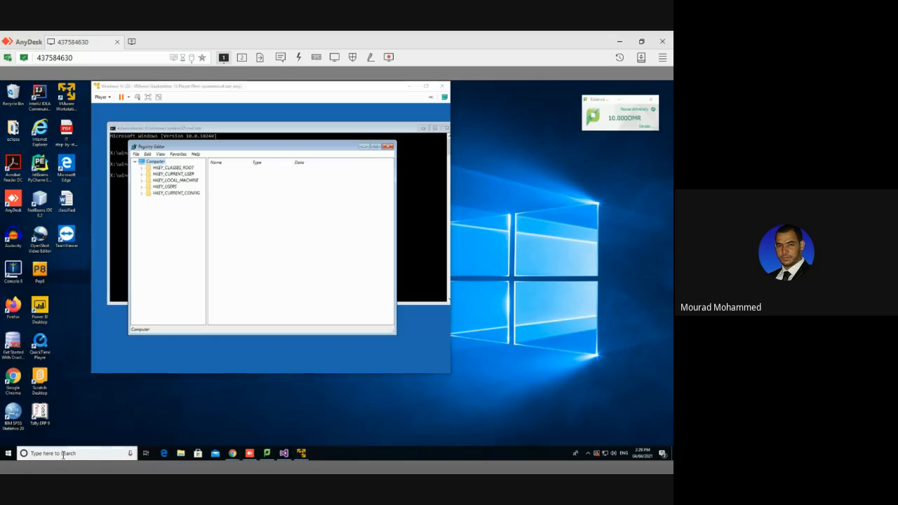
click(63, 454)
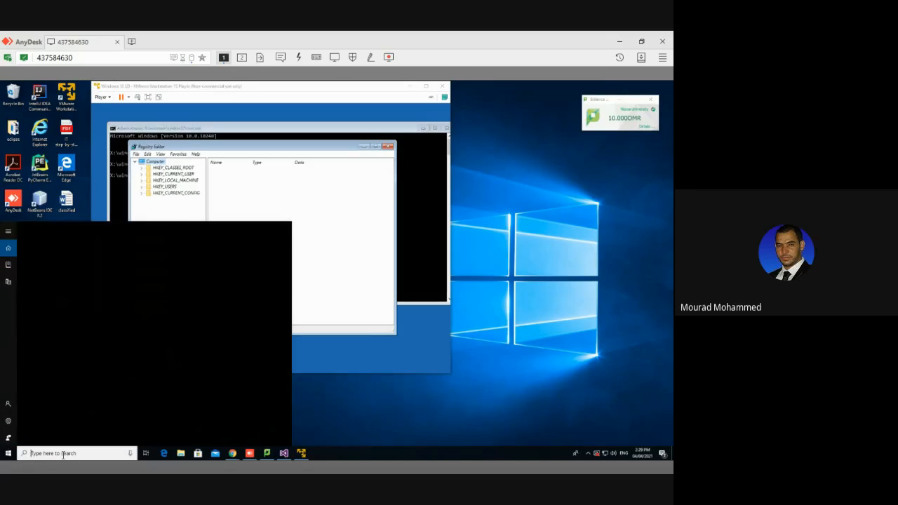
text(magni)
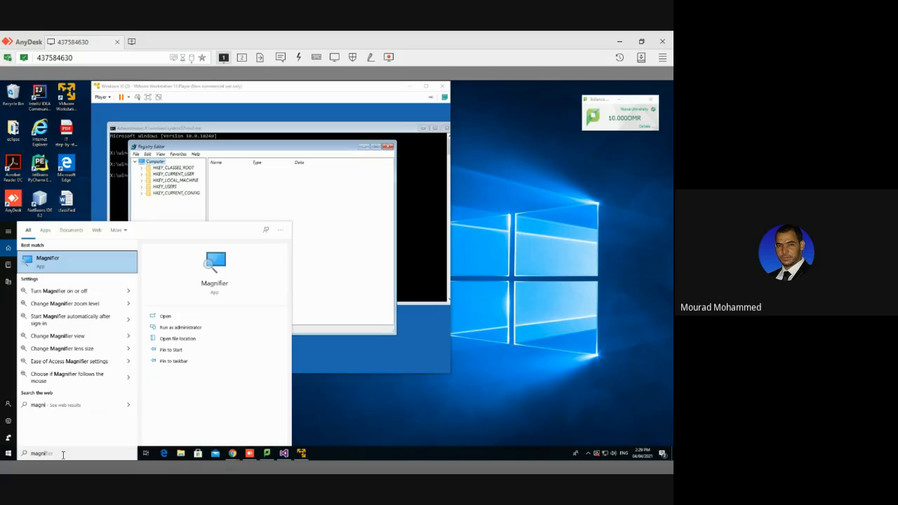
click(48, 269)
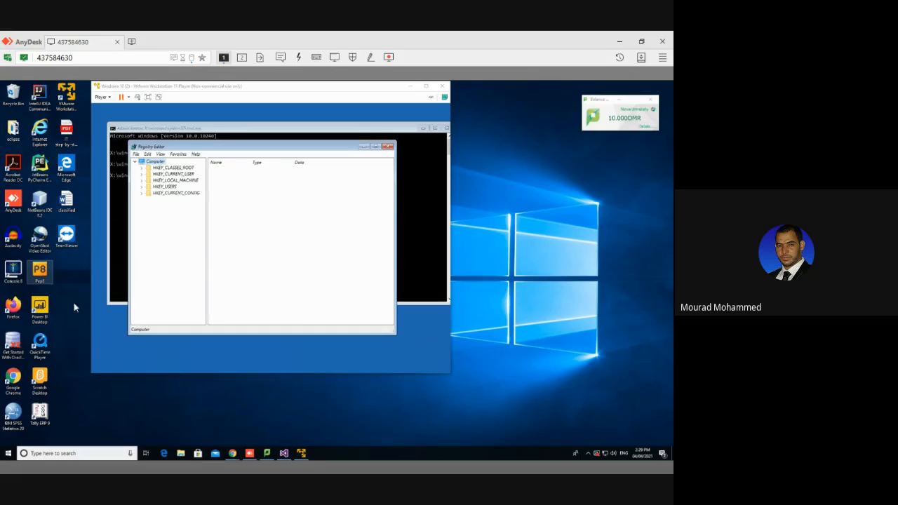
drag(84, 327, 85, 326)
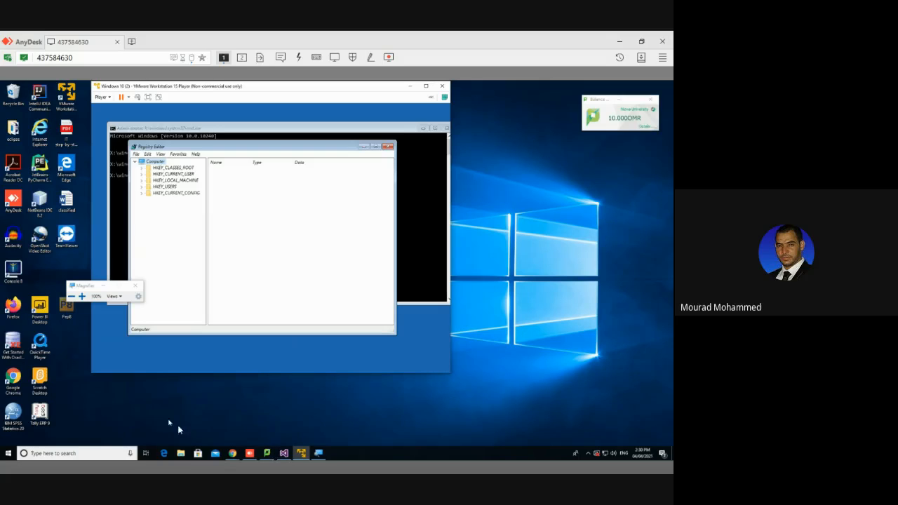
Bring the Magnifier controls to the front and set the magnification to 200%.
click(320, 454)
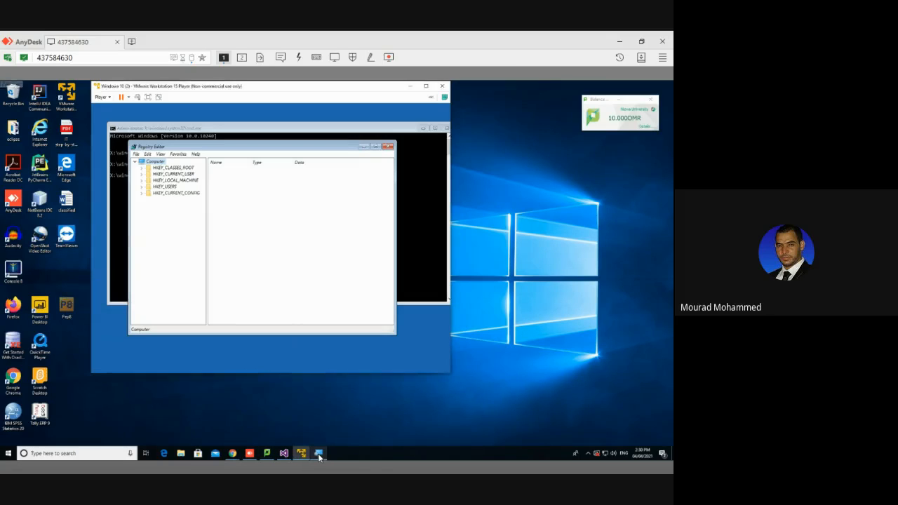
click(318, 454)
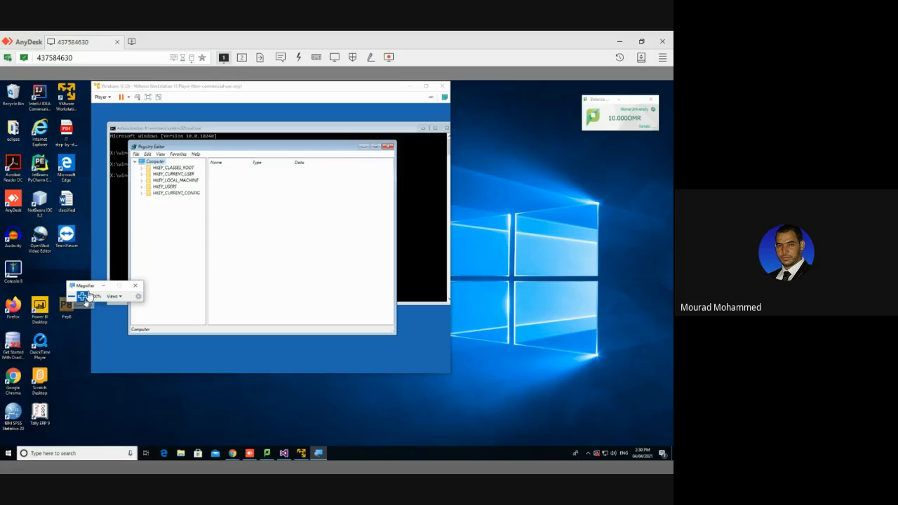
click(83, 297)
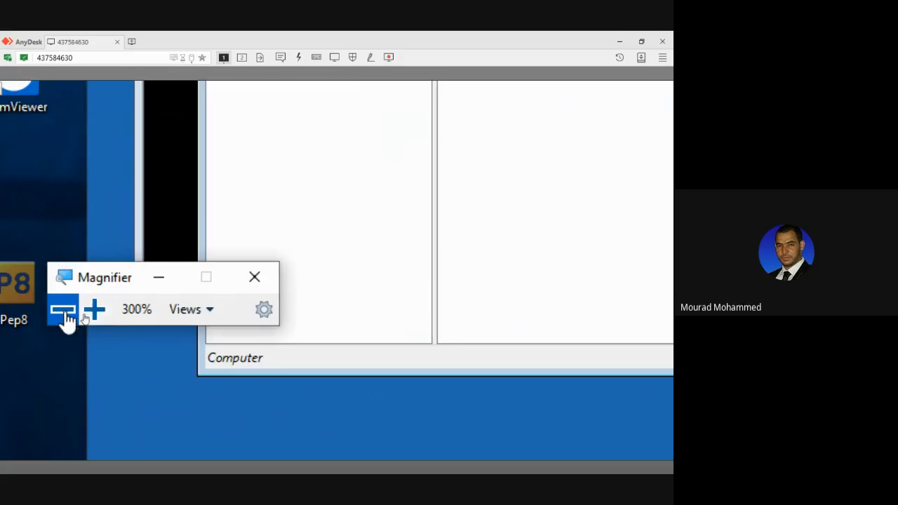
click(71, 317)
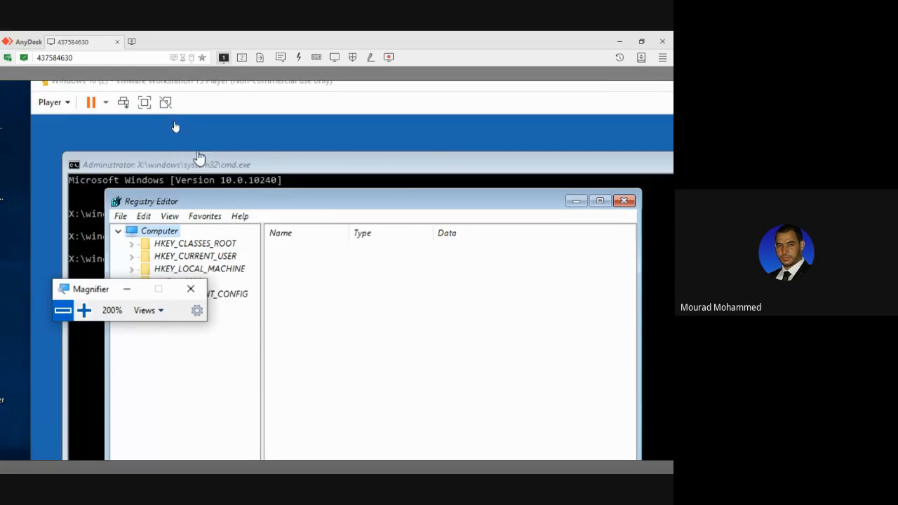
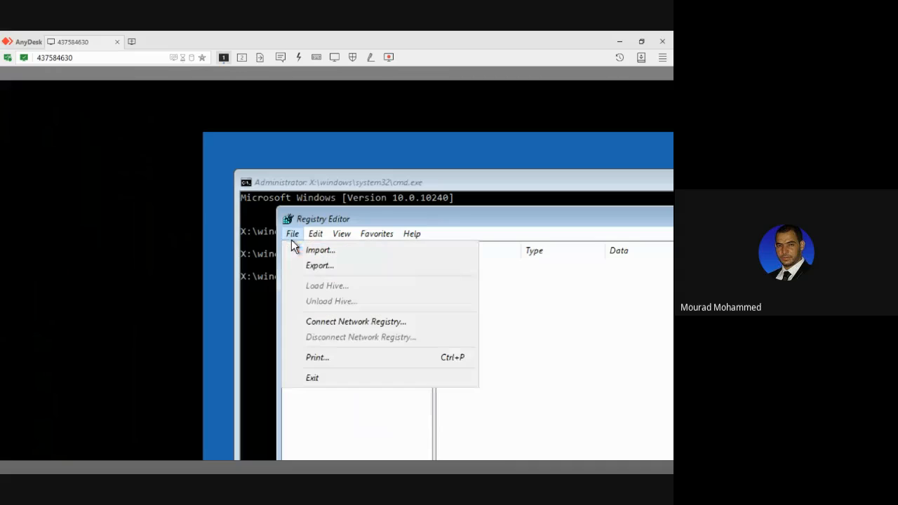
Open Registry Editor's Export dialog and browse to the Windows\System32 folder on Local Disk (C:).
click(316, 261)
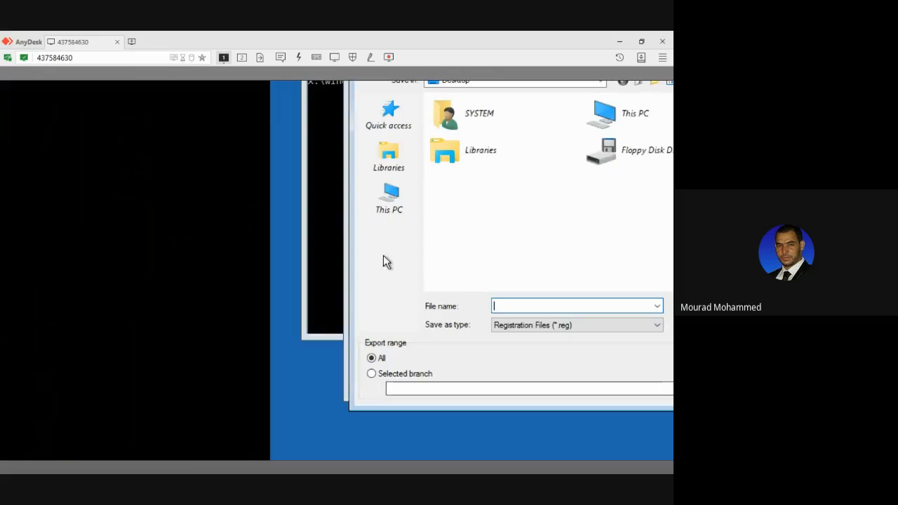
click(391, 193)
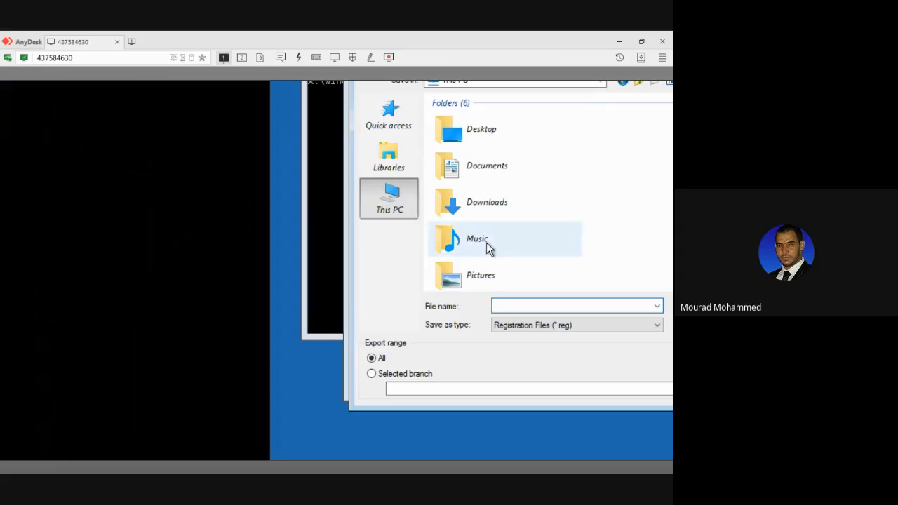
scroll(504, 258, down, 3)
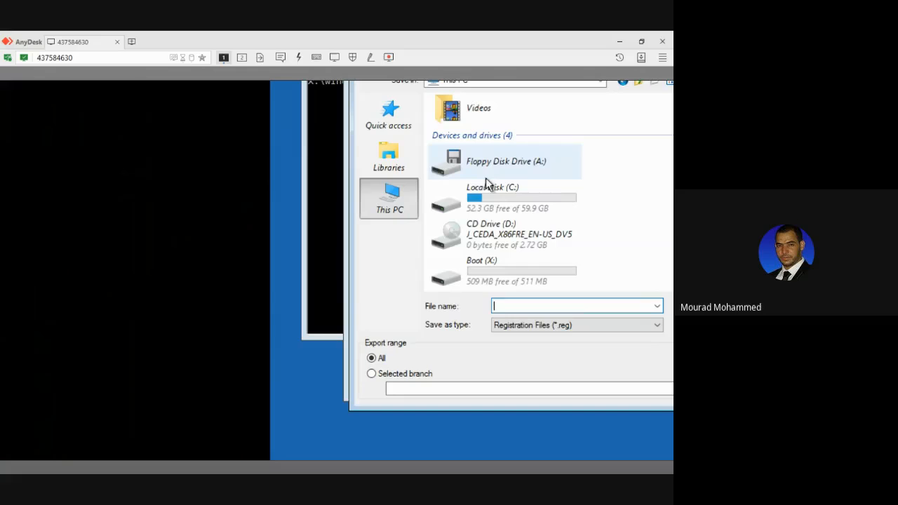
double_click(479, 202)
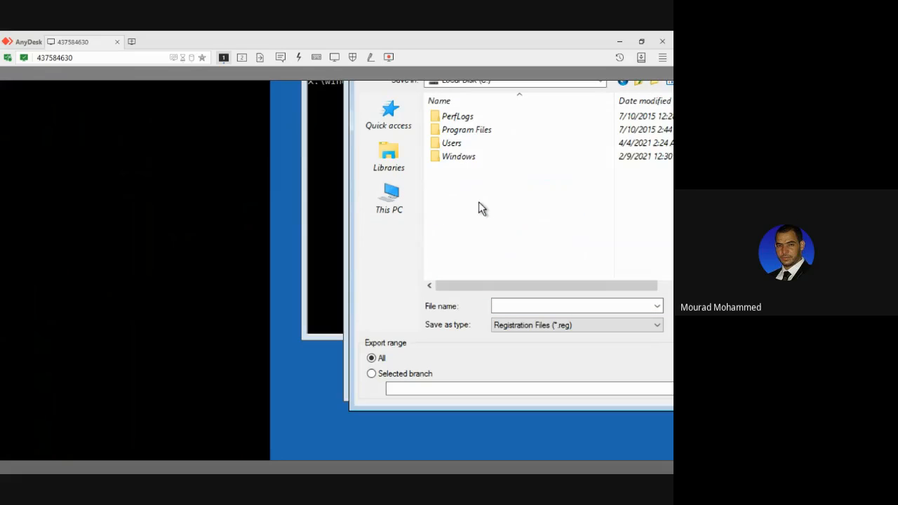
double_click(460, 157)
scroll(459, 162, down, 7)
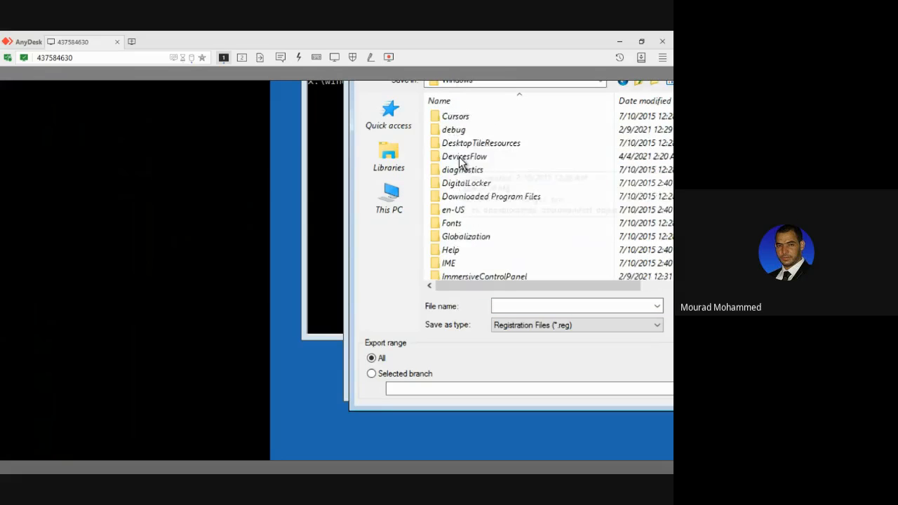
scroll(461, 167, down, 9)
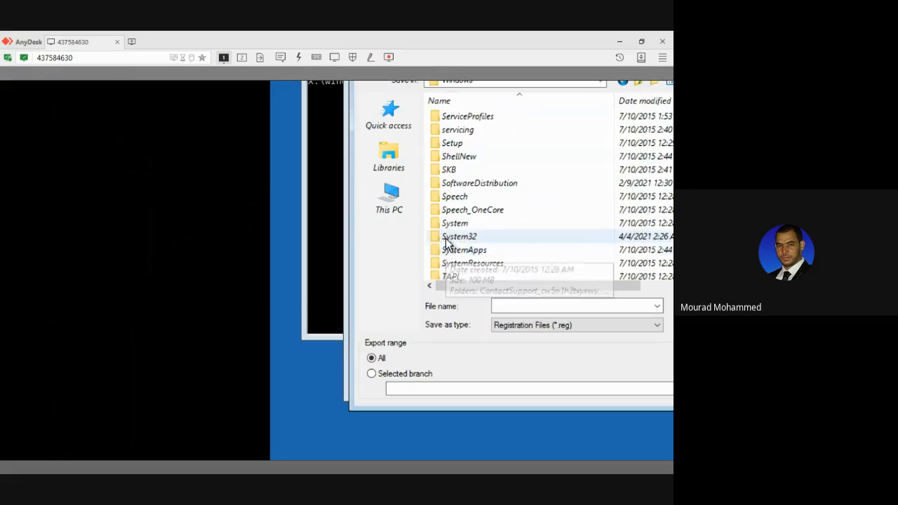
double_click(457, 237)
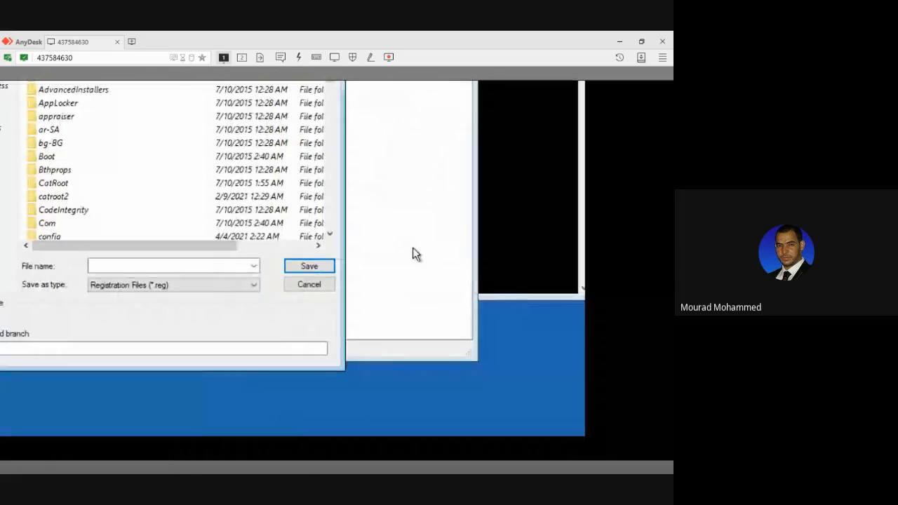
Set the export file type to All Files and find the System32 files whose names start with U.
click(173, 284)
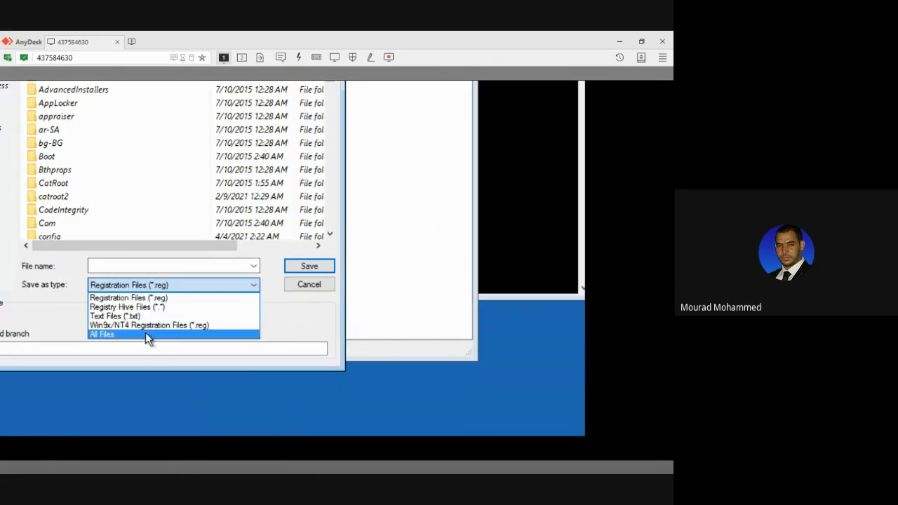
click(145, 334)
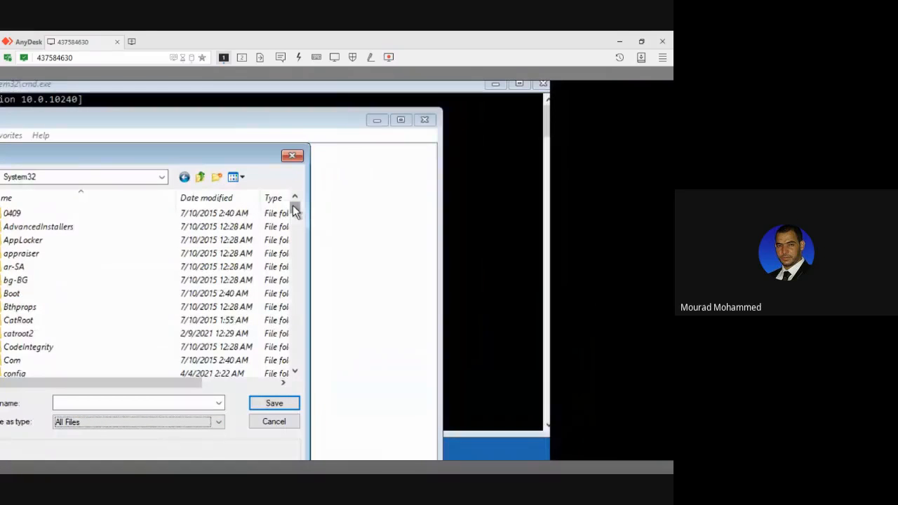
drag(295, 210, 295, 369)
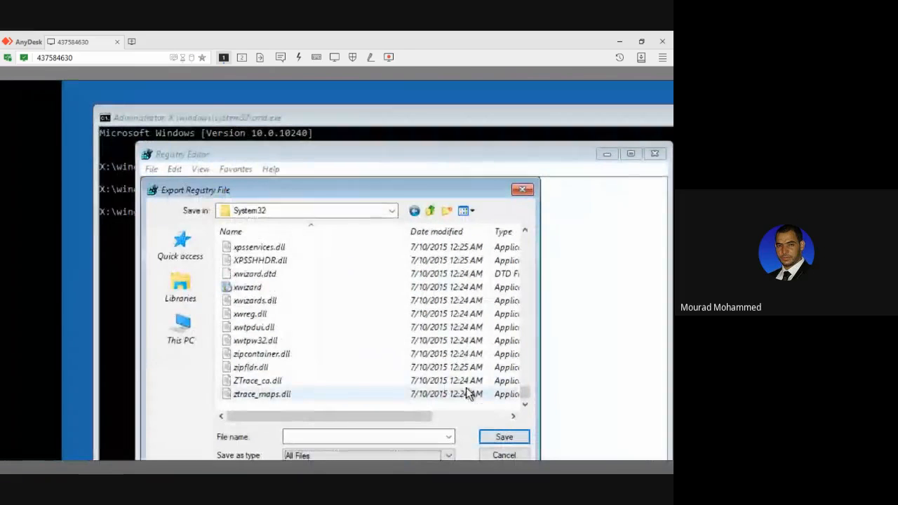
drag(525, 393, 523, 376)
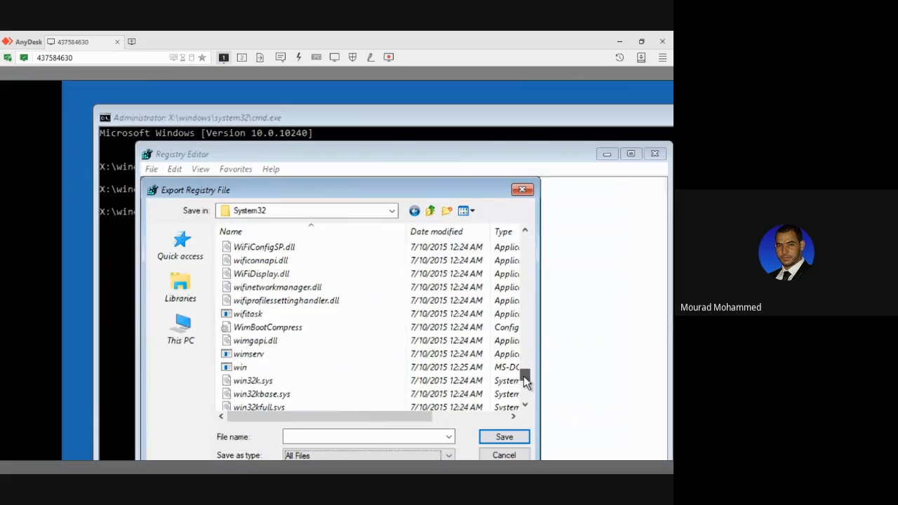
mouse_move(524, 376)
mouse_down()
mouse_move(524, 357)
mouse_move(523, 369)
mouse_up()
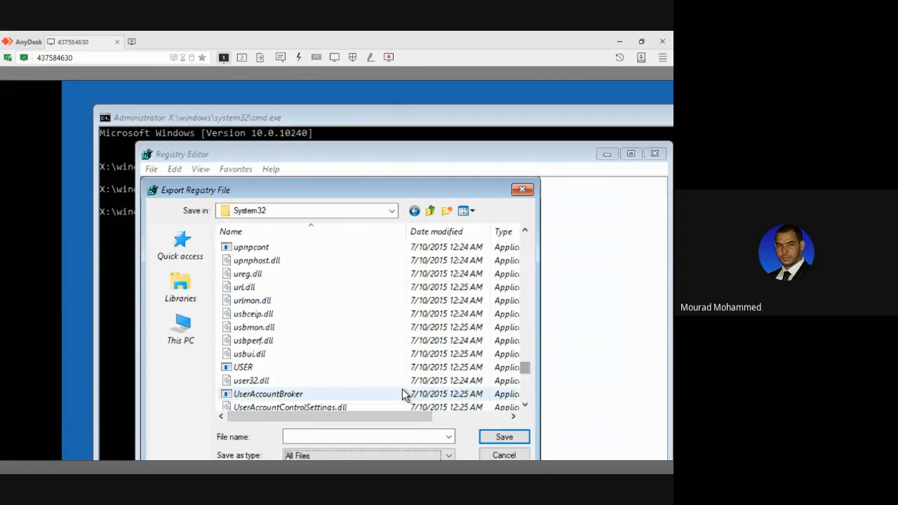
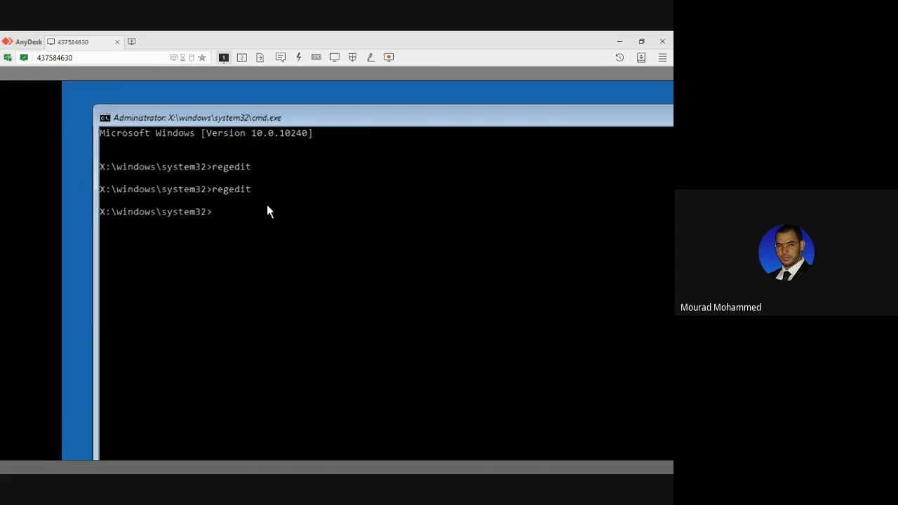
Run regedit again from the command prompt and start exporting the registry from Registry Editor.
key(Up)
key(Return)
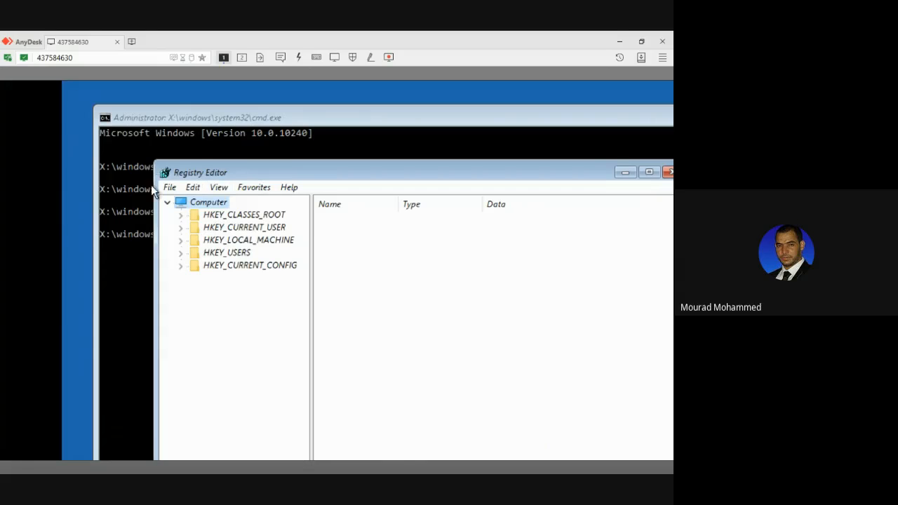
click(169, 188)
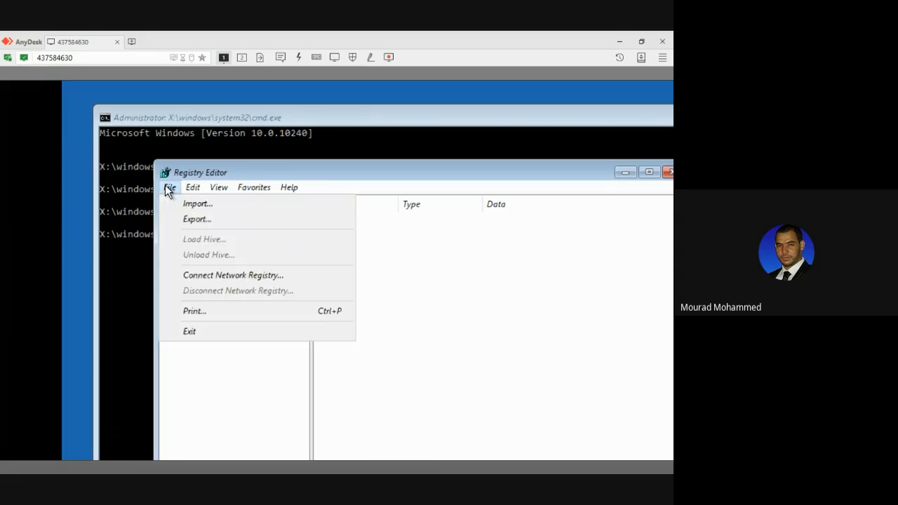
click(190, 219)
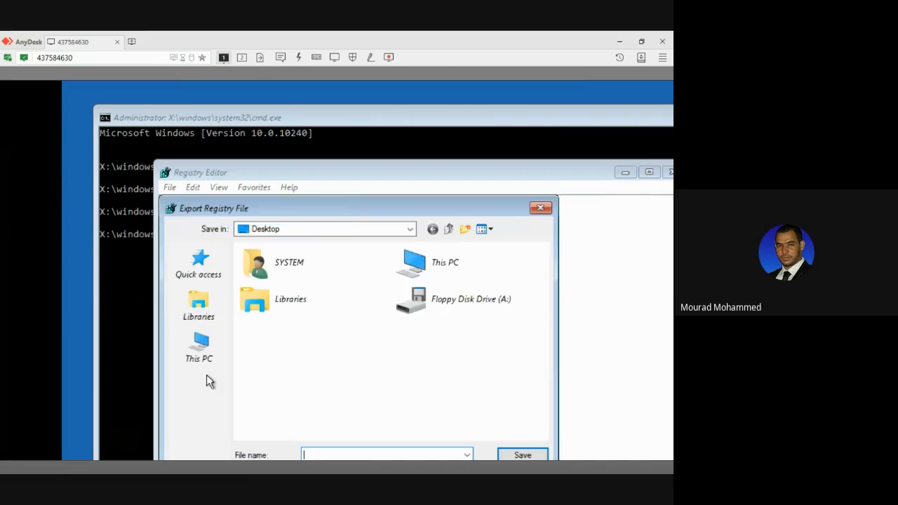
Browse from This PC to the Windows\System32 folder on Local Disk (C:) as the export location.
click(200, 360)
scroll(286, 417, down, 3)
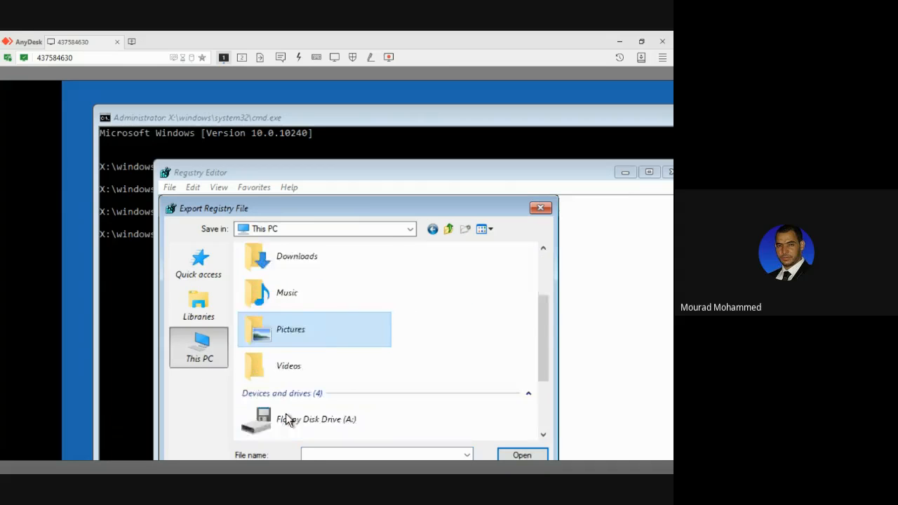
scroll(294, 397, down, 1)
click(298, 343)
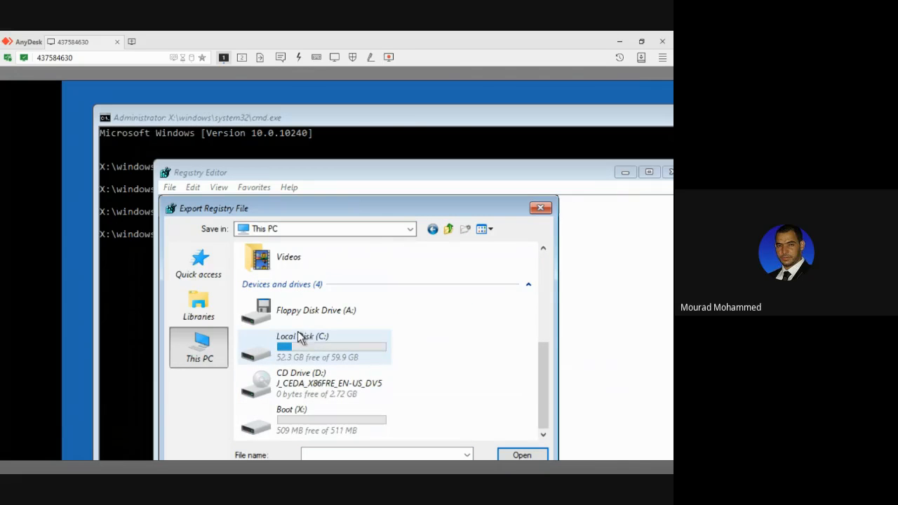
double_click(297, 344)
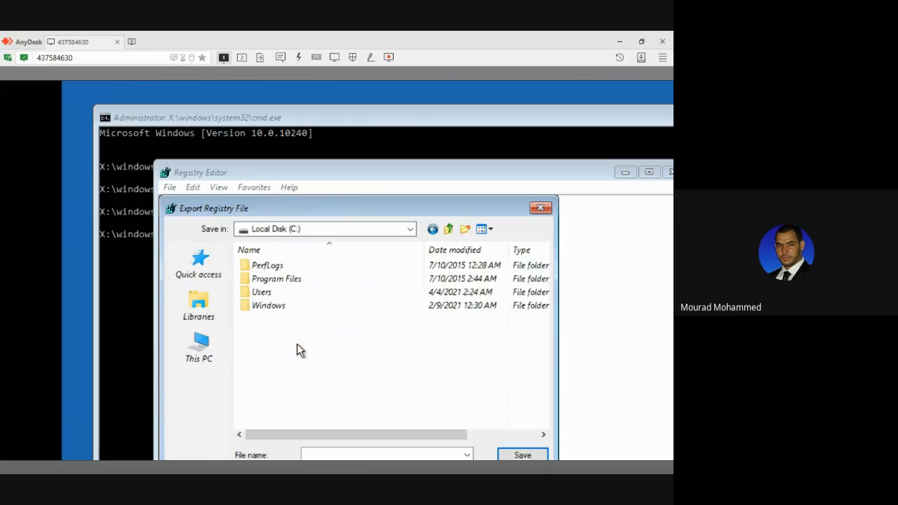
double_click(275, 306)
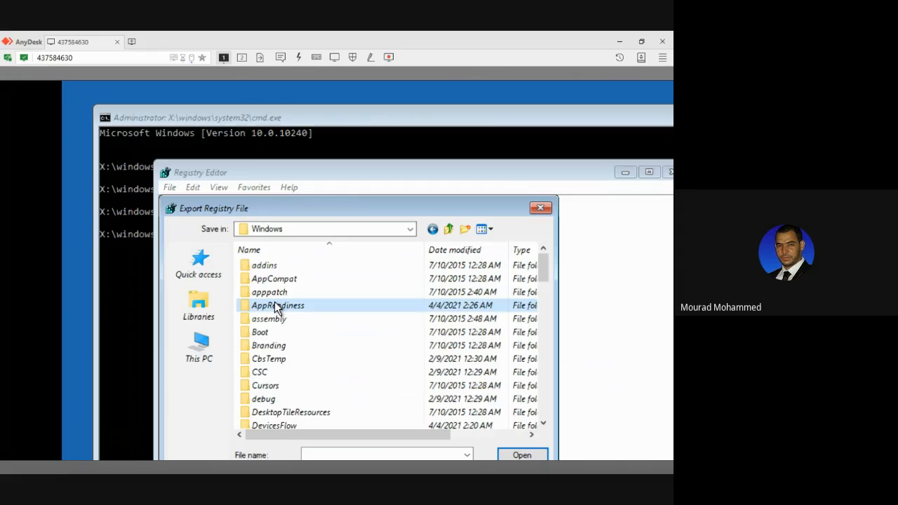
scroll(294, 305, down, 14)
scroll(274, 360, down, 1)
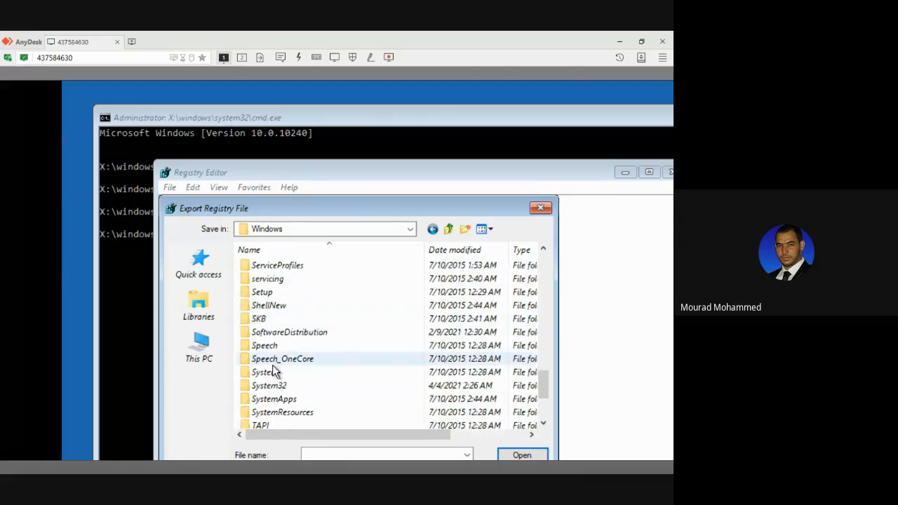
double_click(270, 386)
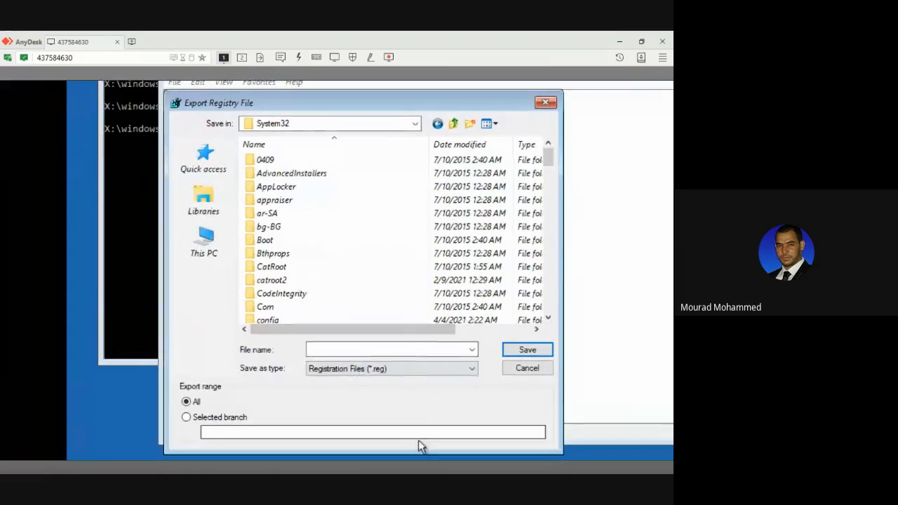
Set the export file type to All Files and locate Utilman in the System32 file list.
click(401, 369)
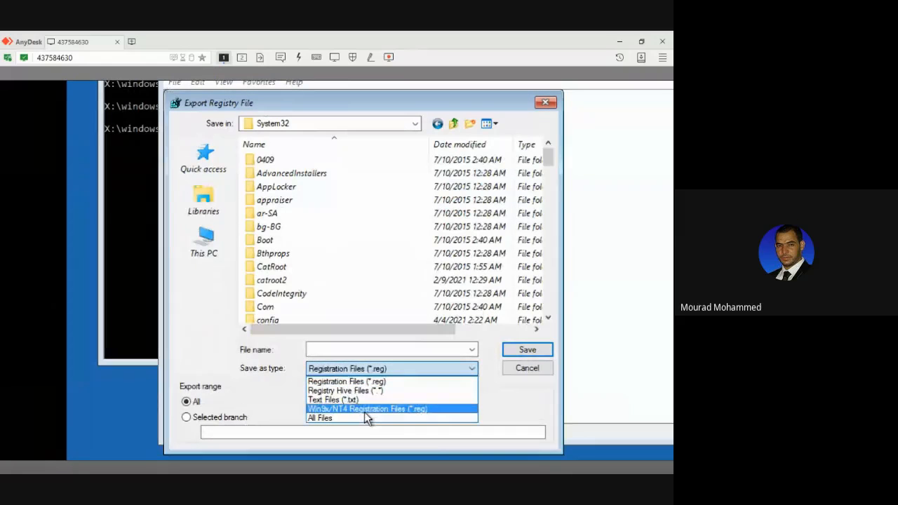
click(364, 411)
click(373, 369)
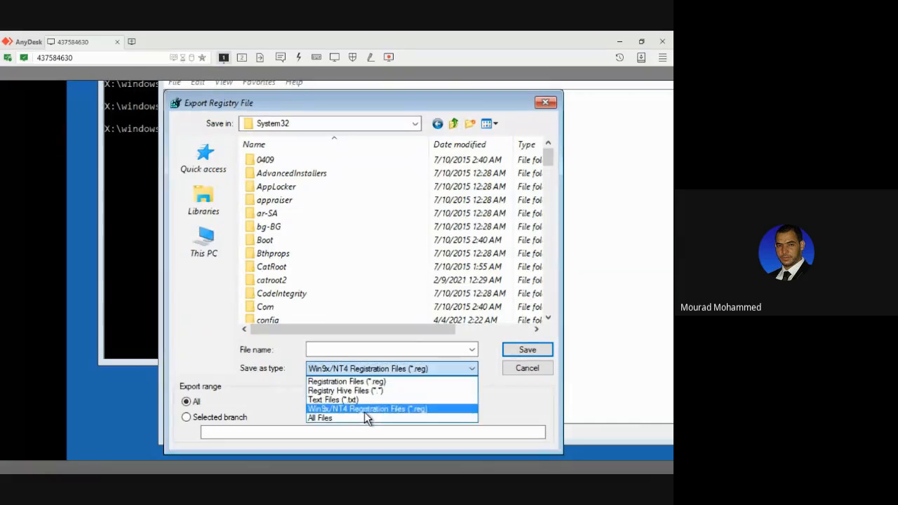
click(353, 419)
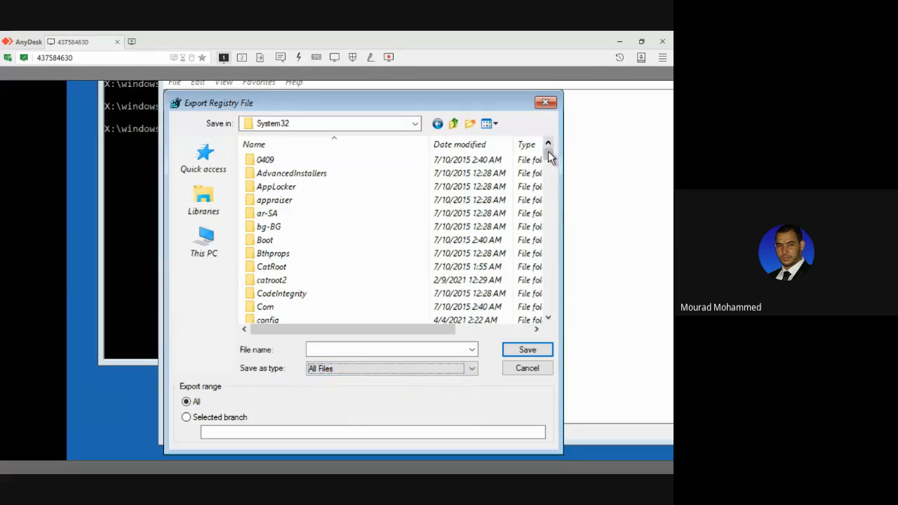
drag(548, 150, 550, 286)
scroll(526, 293, up, 6)
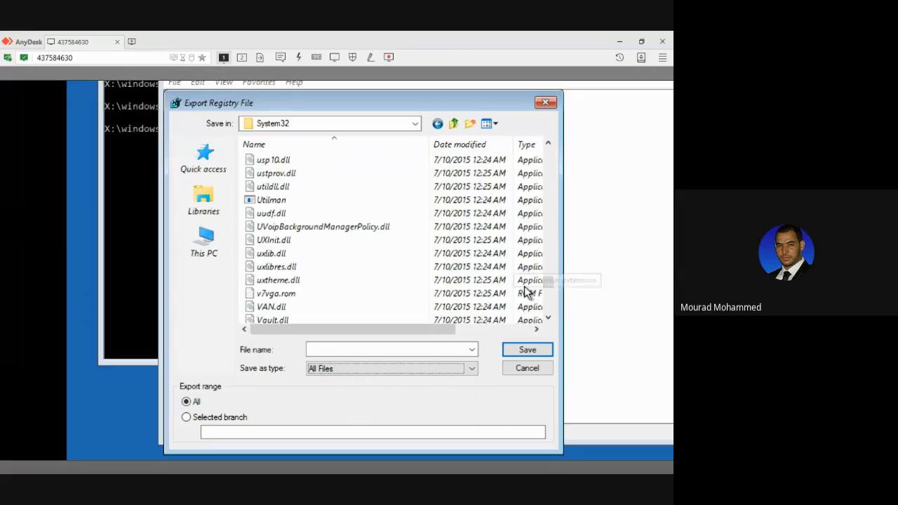
scroll(392, 282, down, 1)
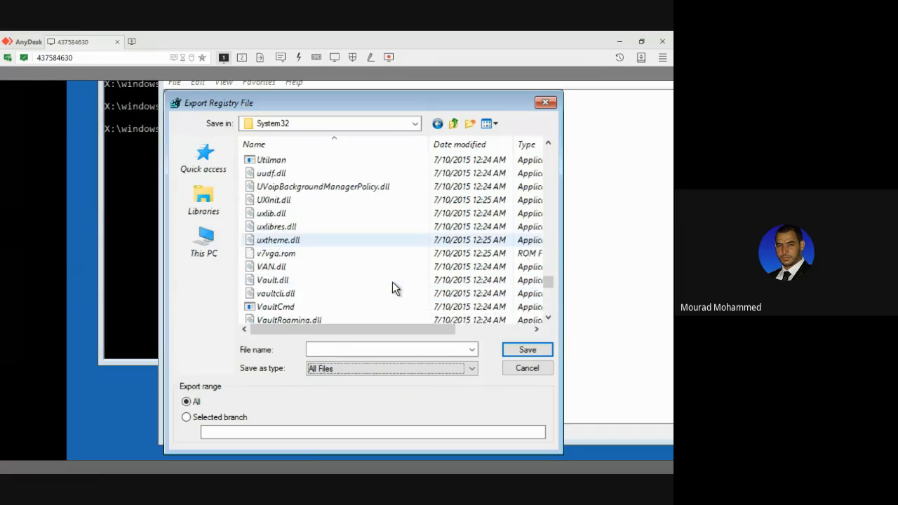
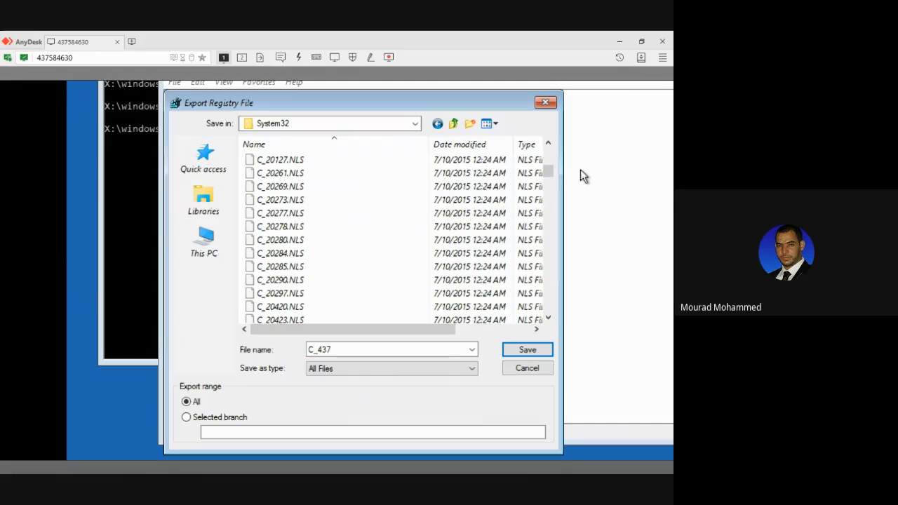
Look through the System32 file list in the export dialog, from the C_ NLS files to the entries beginning with "cm".
click(461, 216)
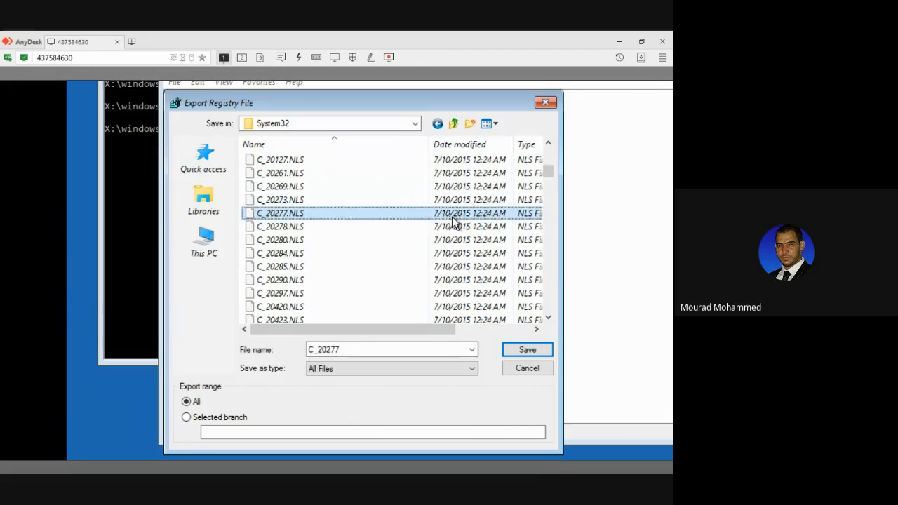
key(Page_Down)
key(Page_Down)
key(Page_Down)
key(Page_Down)
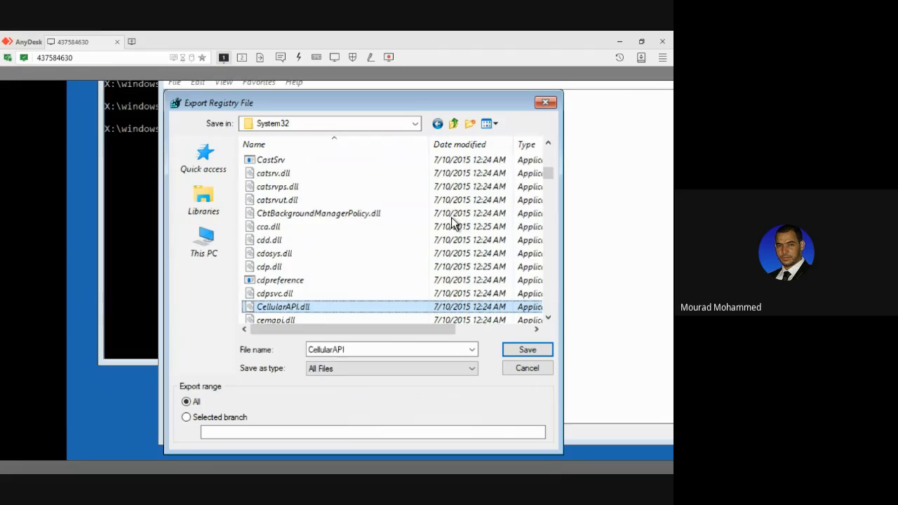
key(Page_Down)
key(Page_Down)
key(Page_Down)
key(Page_Down)
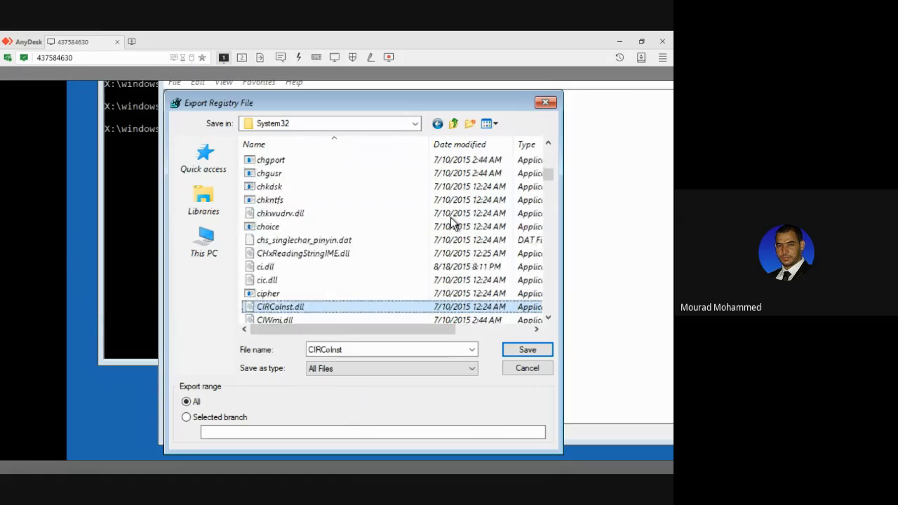
key(Page_Down)
key(Page_Down)
key(Page_Up)
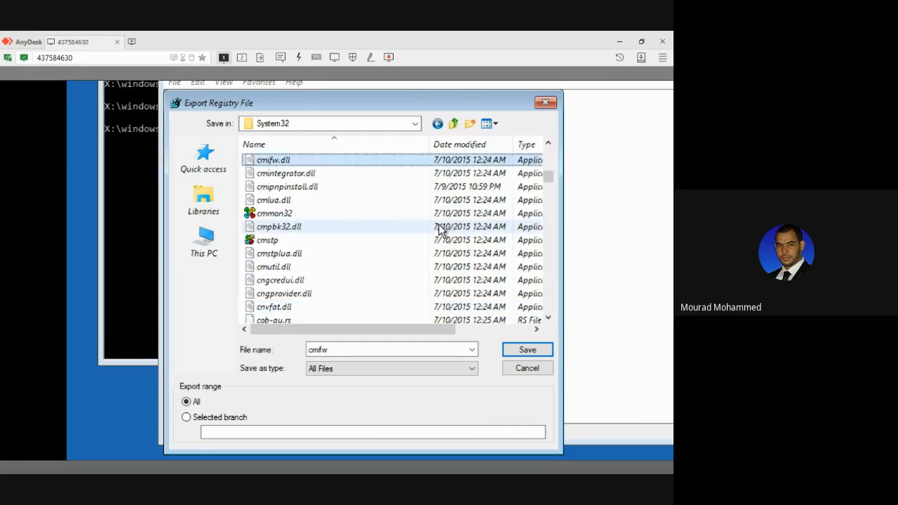
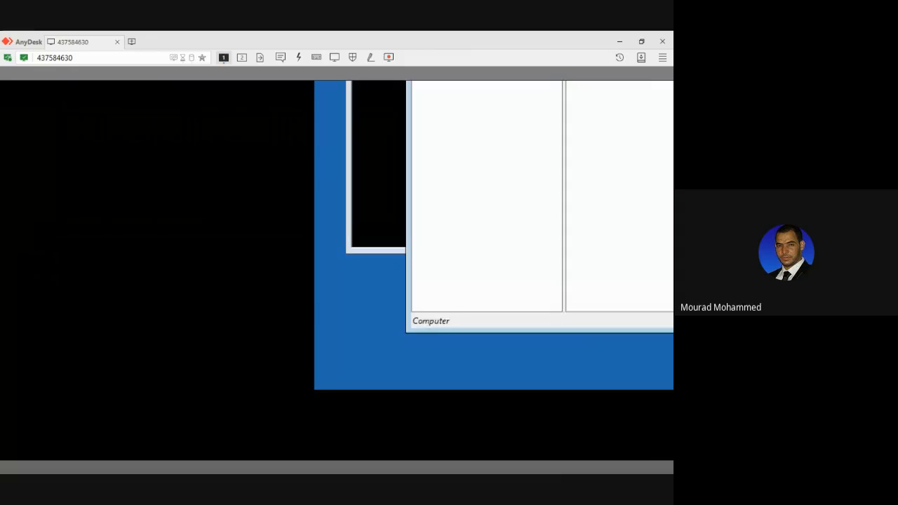
Leave the virtual machine's full screen to reset the host's Magnifier to 100% and close it, and return the machine to full screen.
mouse_move(381, 98)
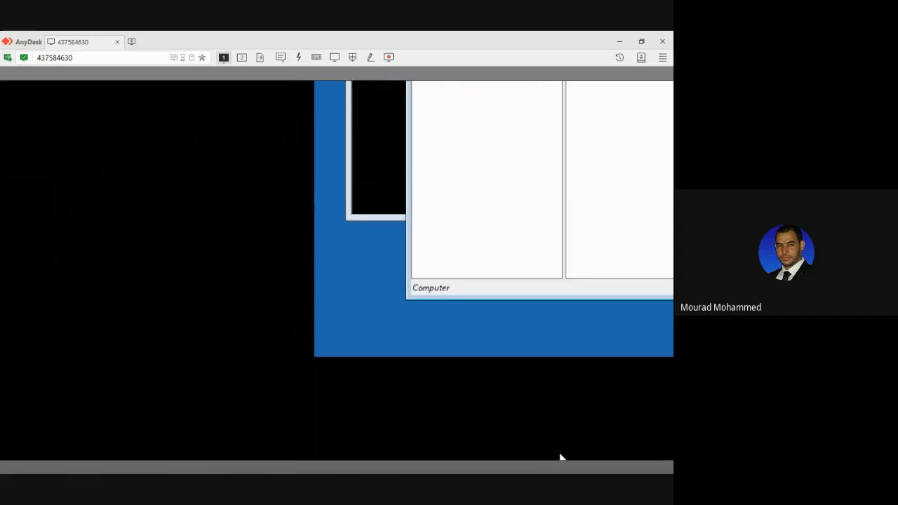
mouse_move(328, 90)
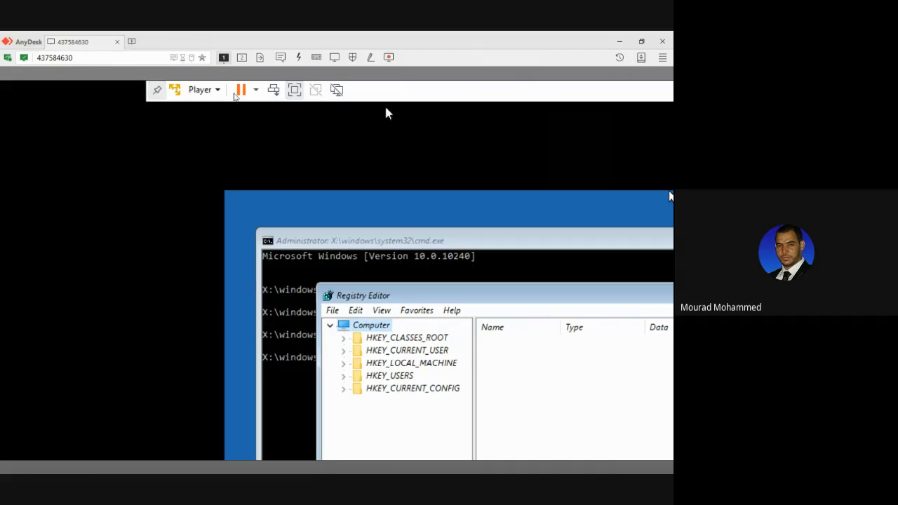
click(294, 91)
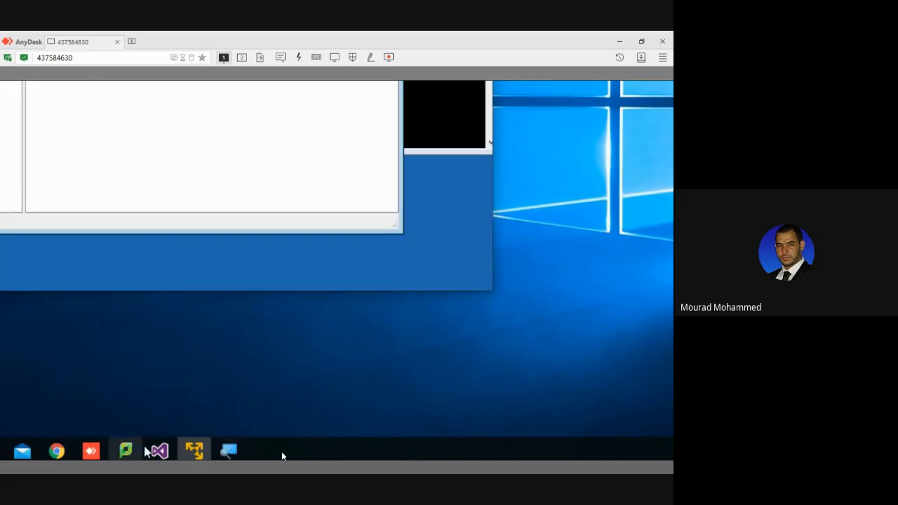
click(230, 451)
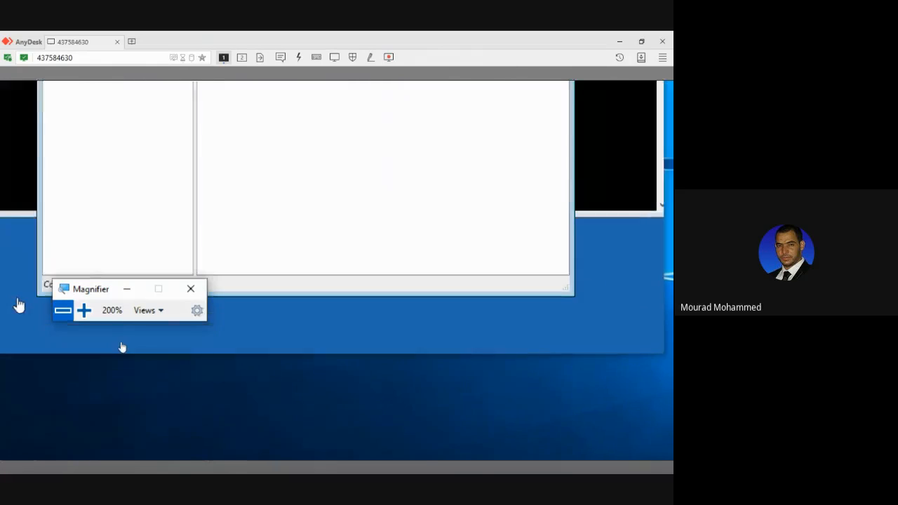
click(63, 310)
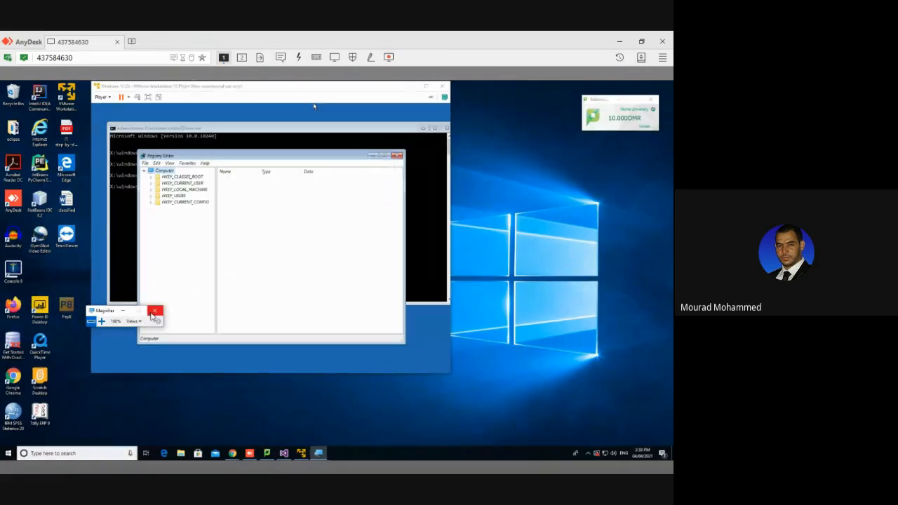
click(154, 313)
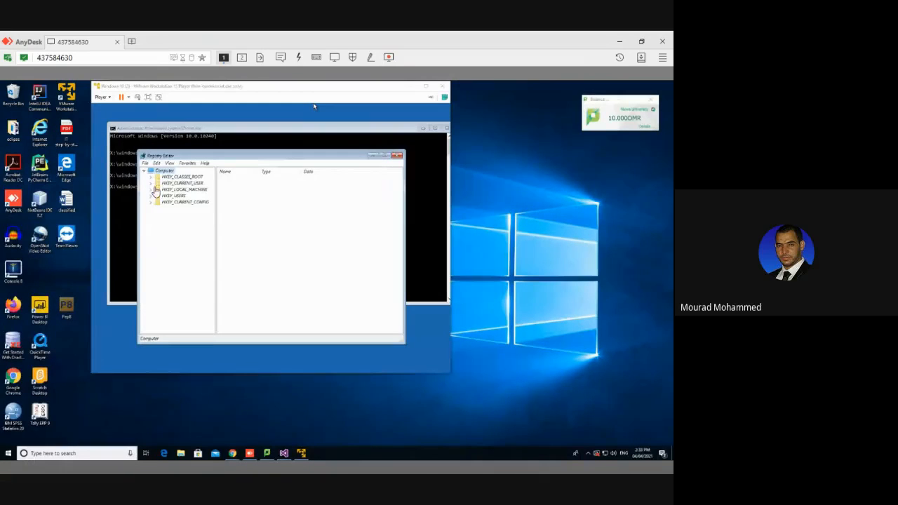
click(148, 97)
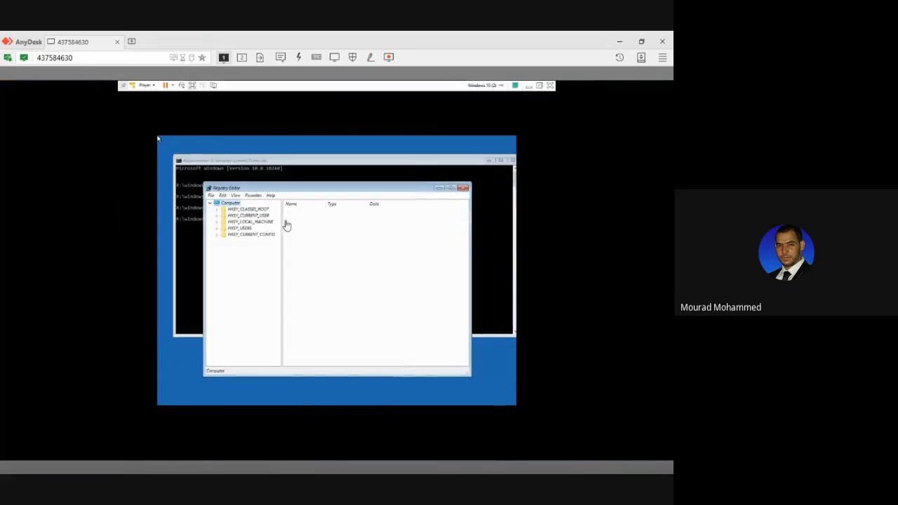
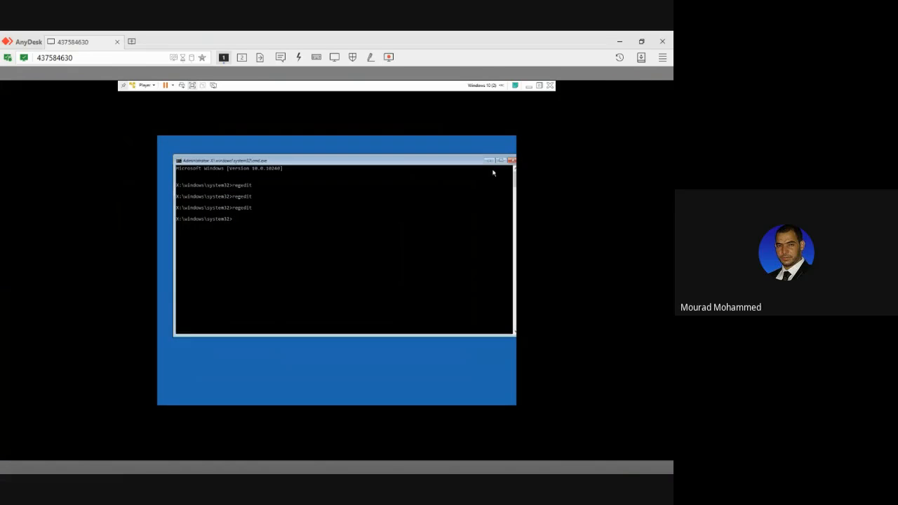
Exit the recovery command prompt to continue to Windows 10, and sign in to the account shown.
click(512, 160)
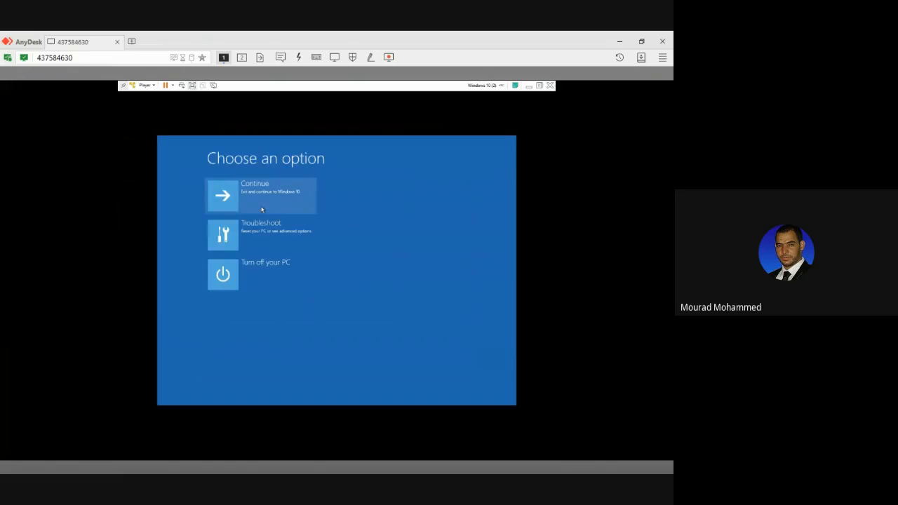
click(262, 209)
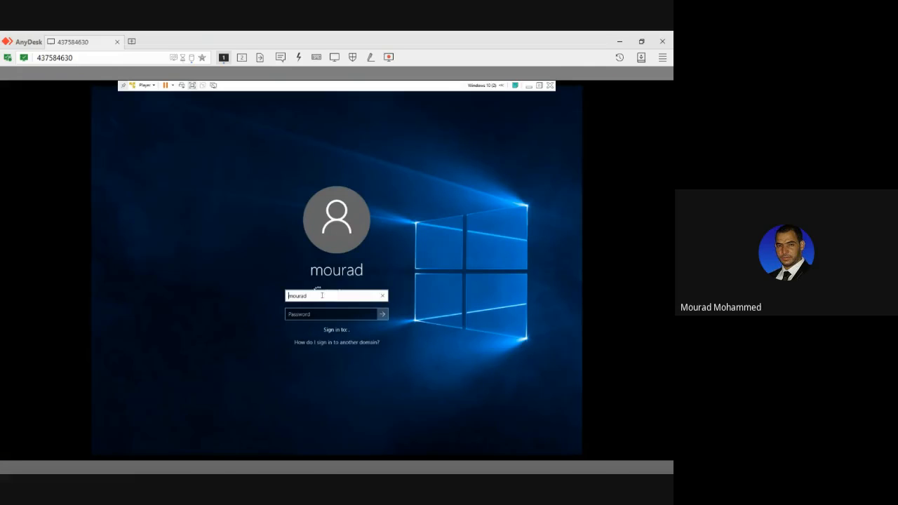
click(360, 315)
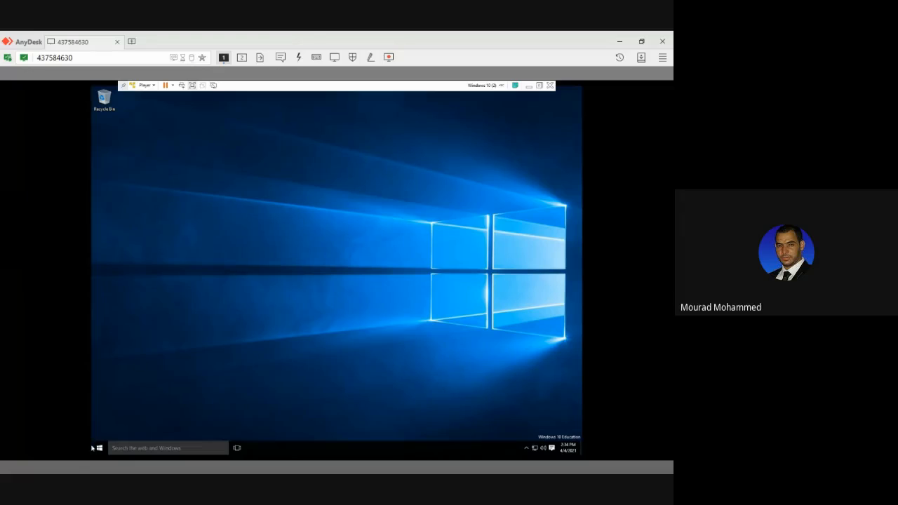
Lock the Windows session and sign back in to the same account.
click(98, 448)
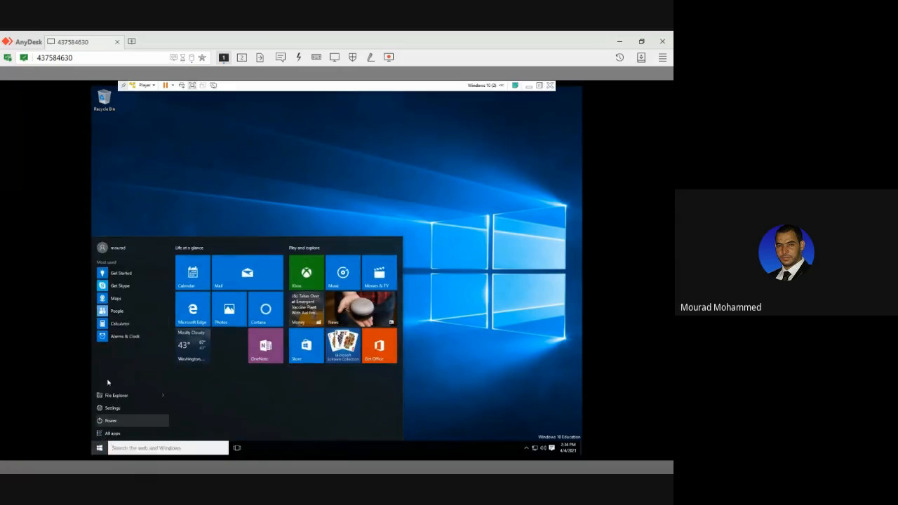
click(116, 249)
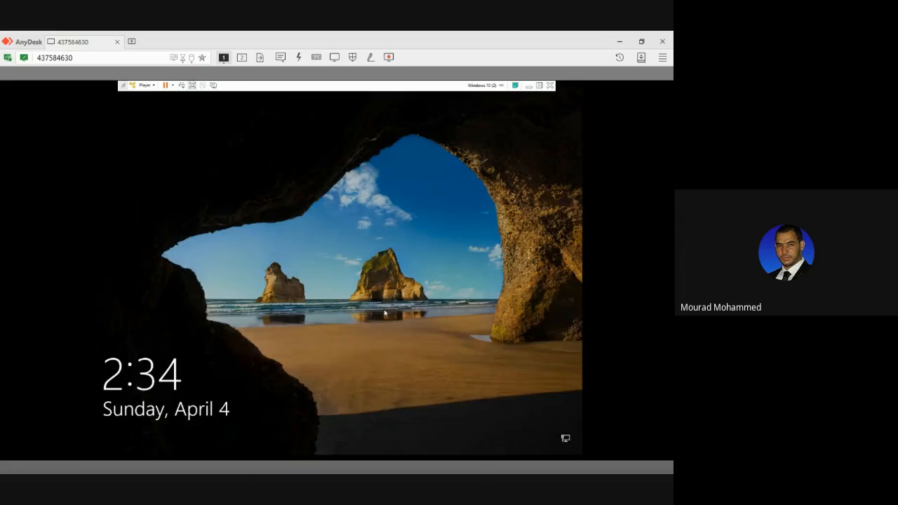
click(384, 313)
click(341, 295)
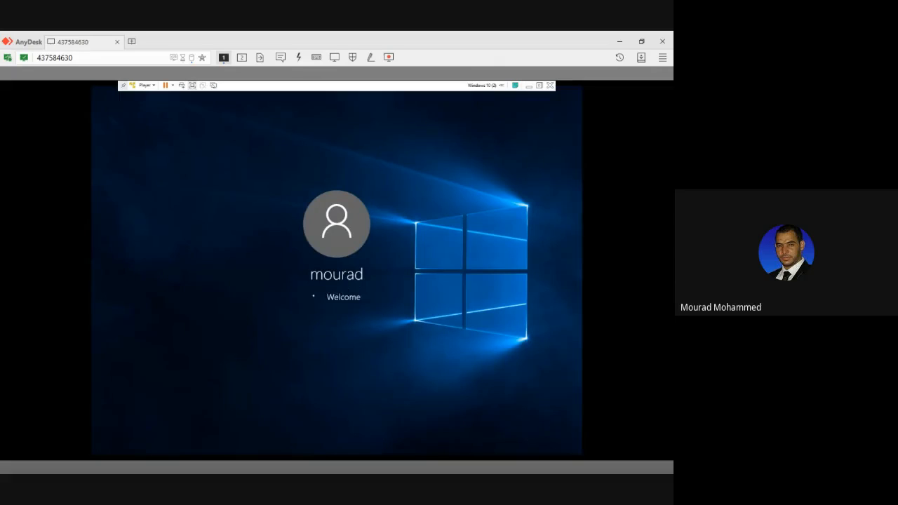
click(253, 204)
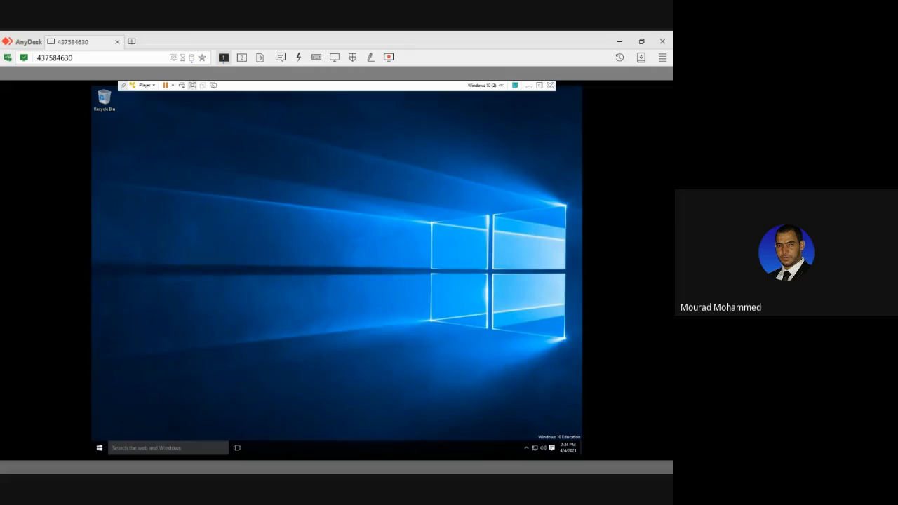
Lock the current account's session and select the other user account on the sign-in screen.
click(98, 447)
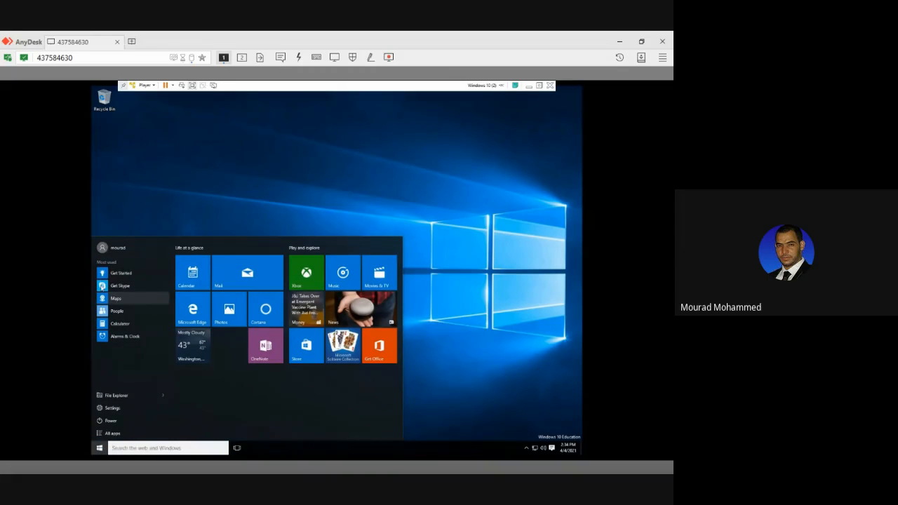
click(112, 247)
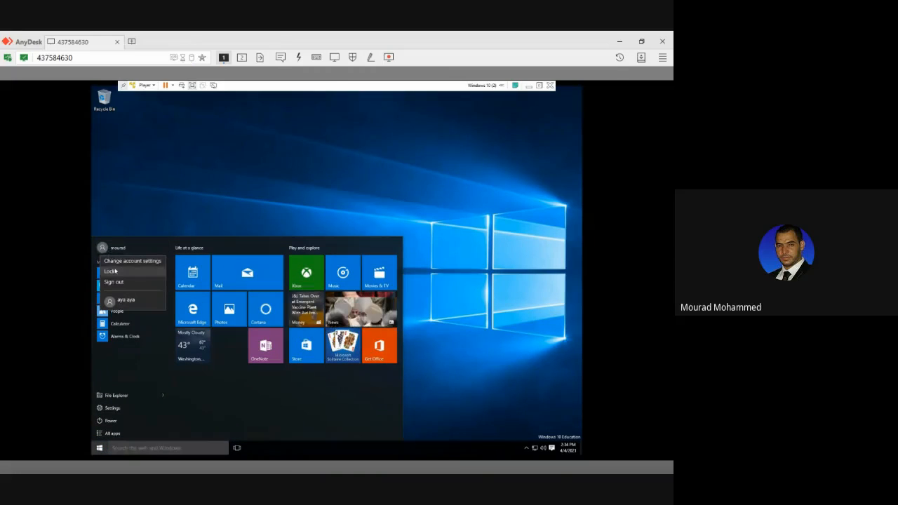
click(114, 271)
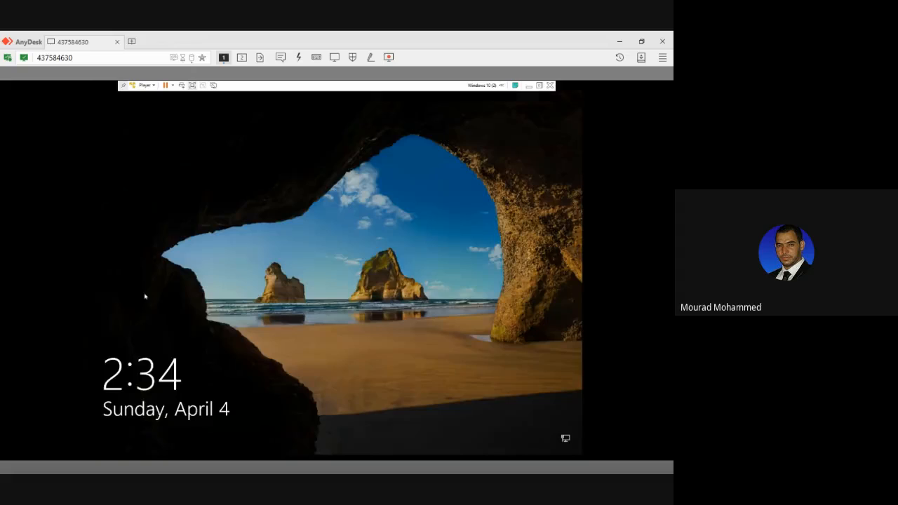
click(169, 377)
click(123, 435)
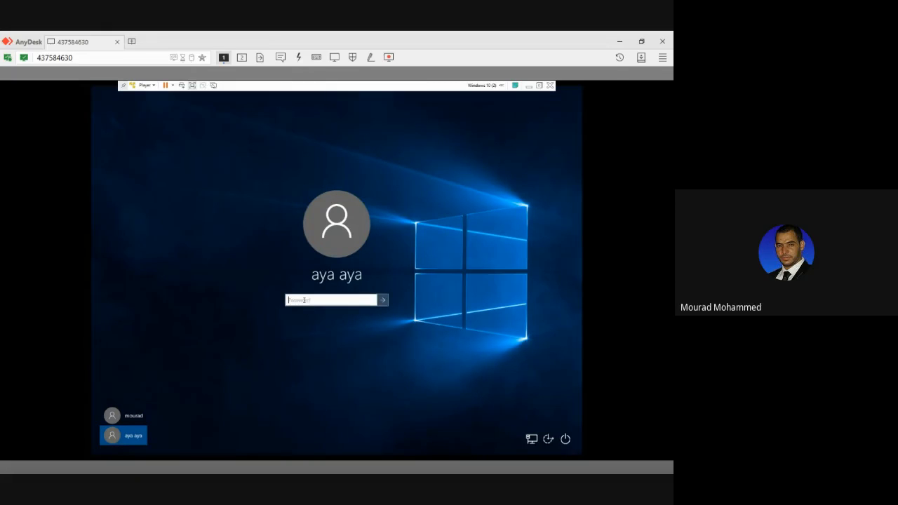
Try to sign in to the selected second account by entering its account password.
text(••••••)
click(370, 301)
click(380, 302)
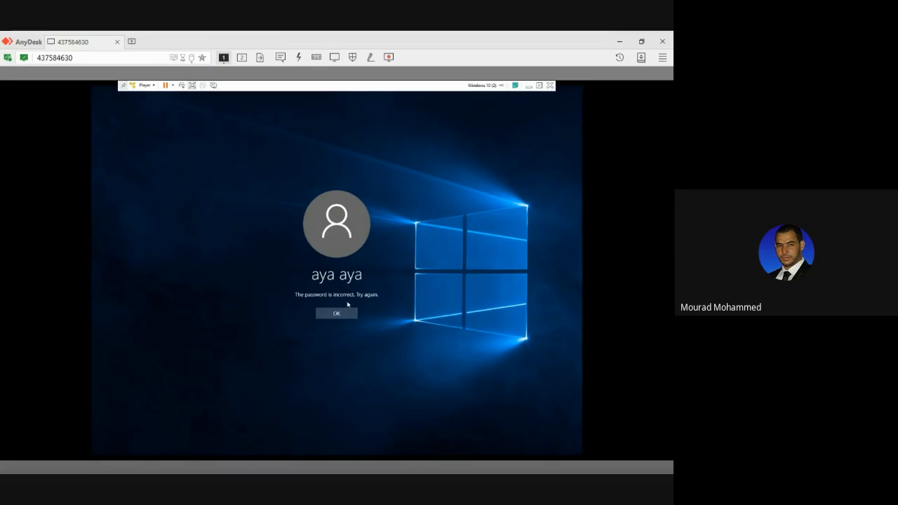
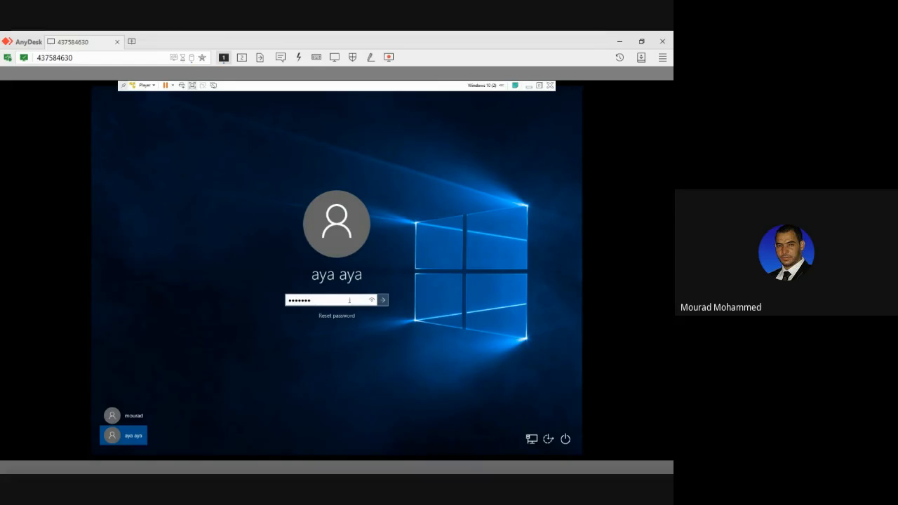
Check the password entered for the selected second account and submit it to sign in.
click(372, 299)
click(382, 301)
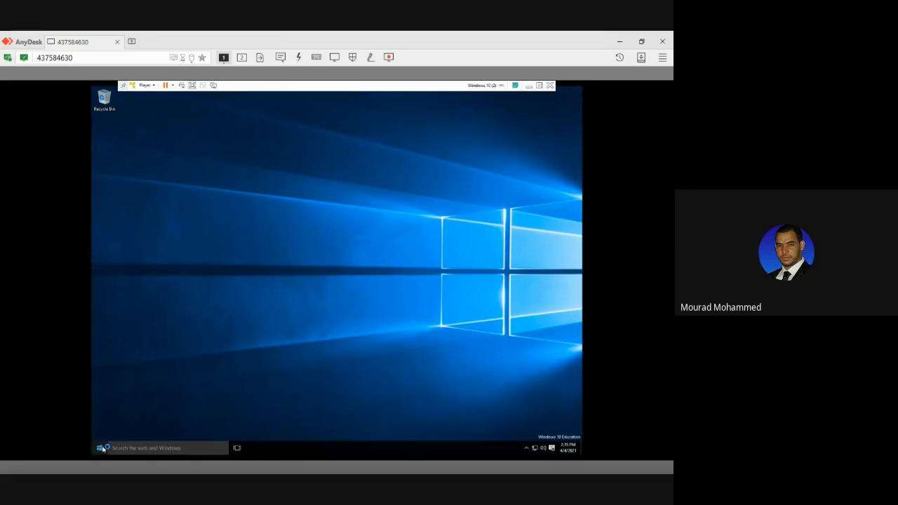
Lock the second account's Windows session and bring up its password field on the sign-in screen.
click(100, 447)
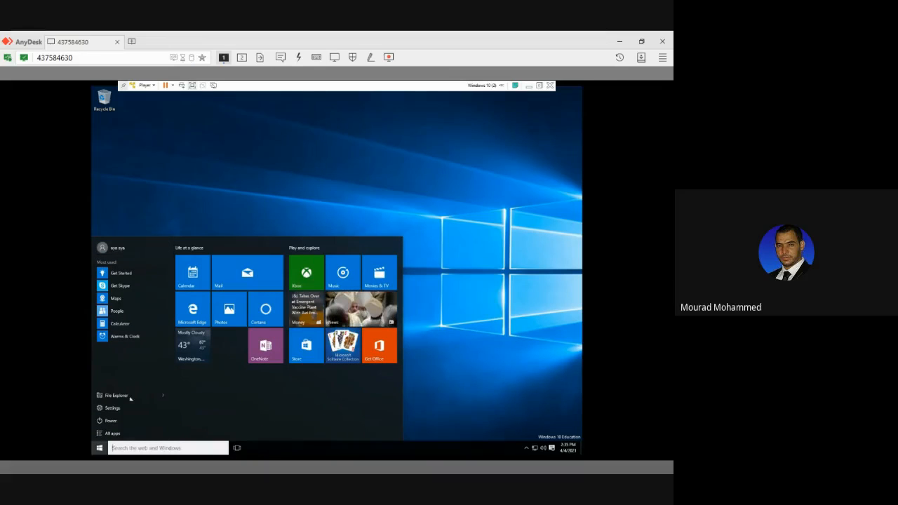
click(117, 249)
click(124, 273)
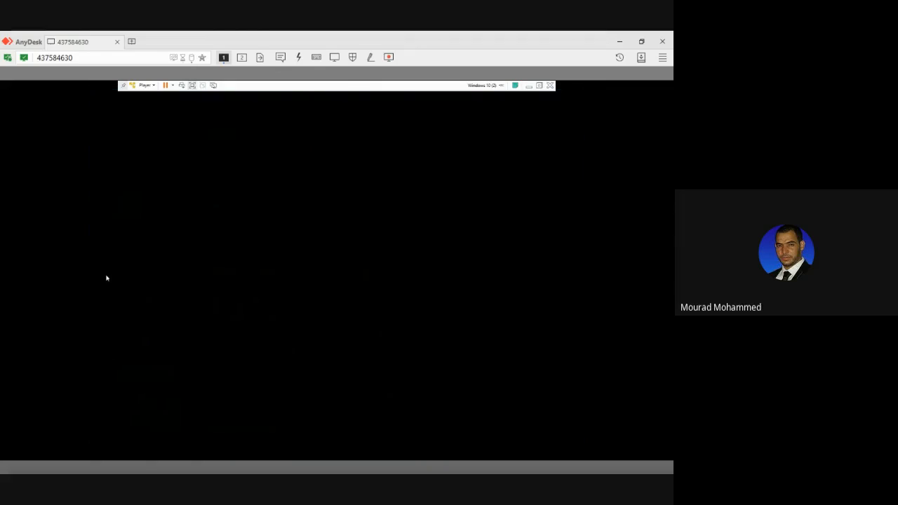
click(306, 299)
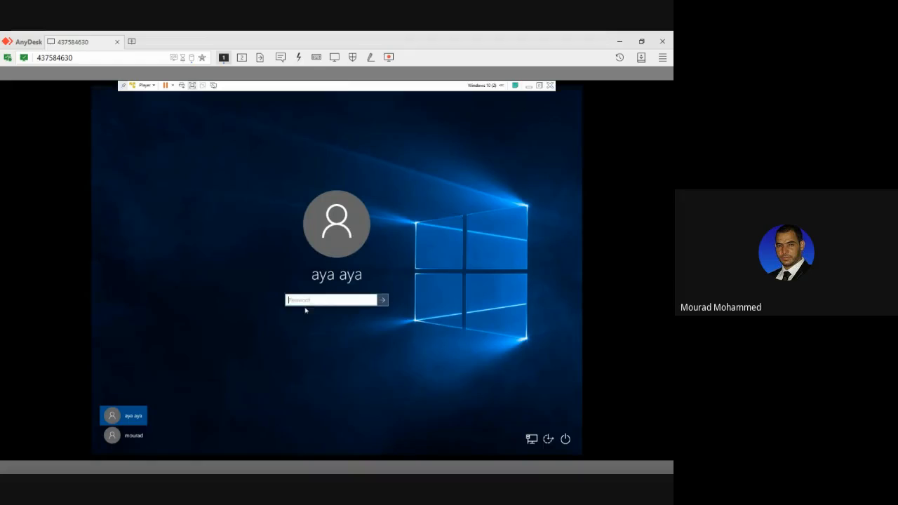
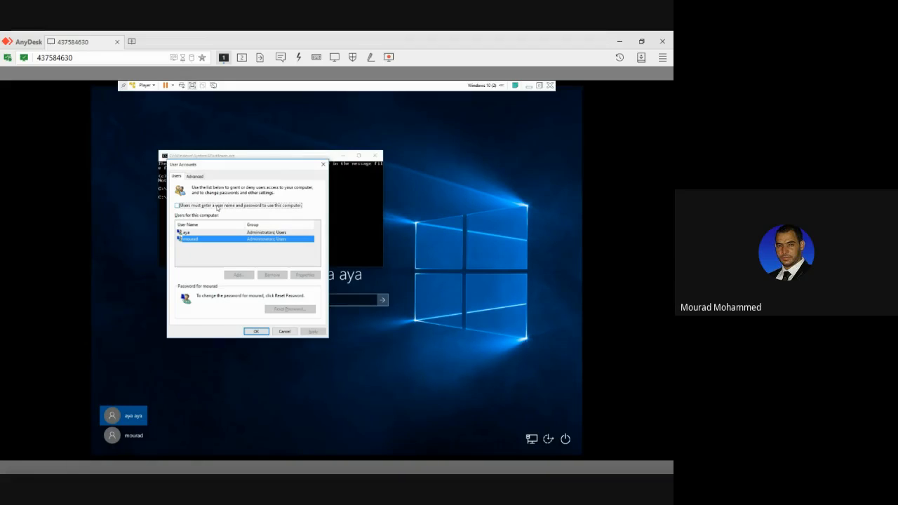
Turn on the requirement that users must enter a user name and password to use this computer.
click(216, 207)
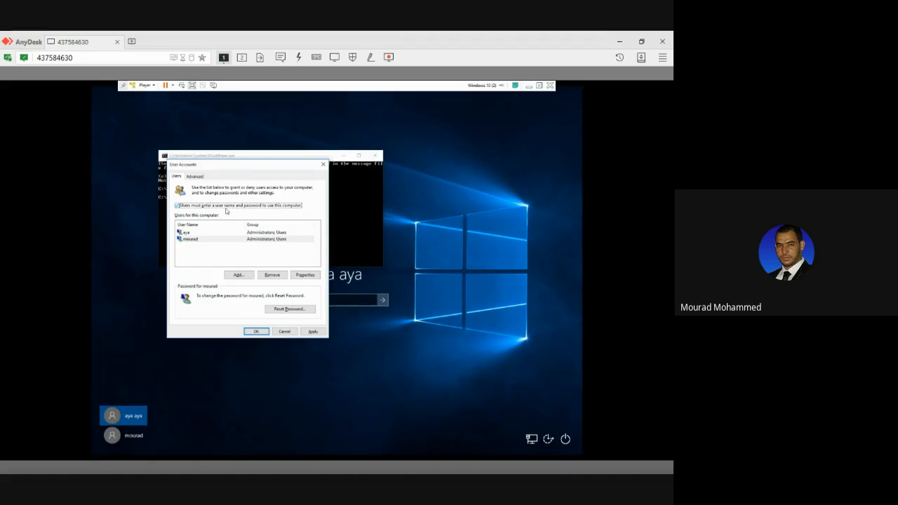
click(196, 232)
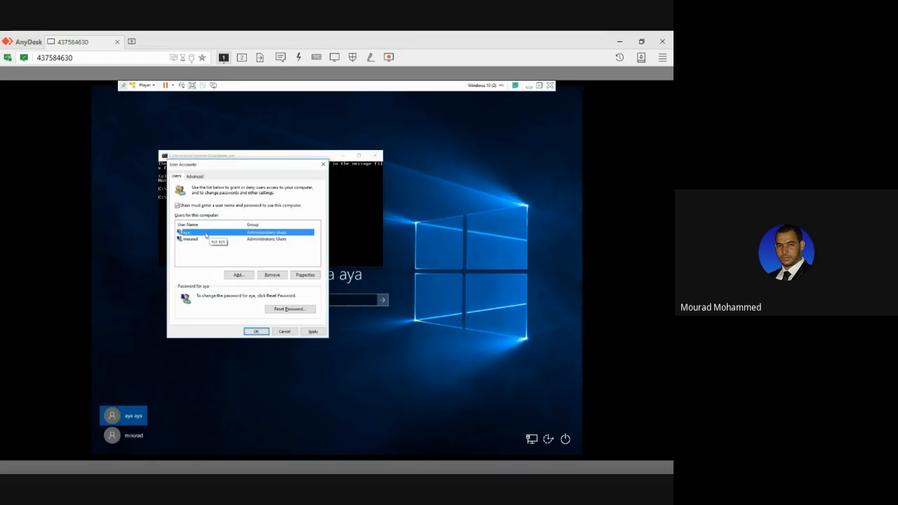
click(198, 239)
click(183, 207)
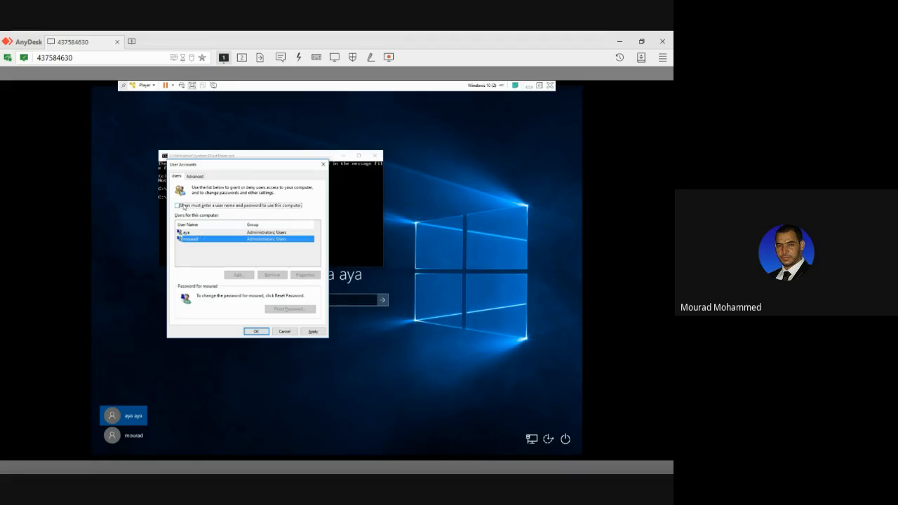
click(184, 206)
Select the first account in the user list and open its password reset form.
click(194, 233)
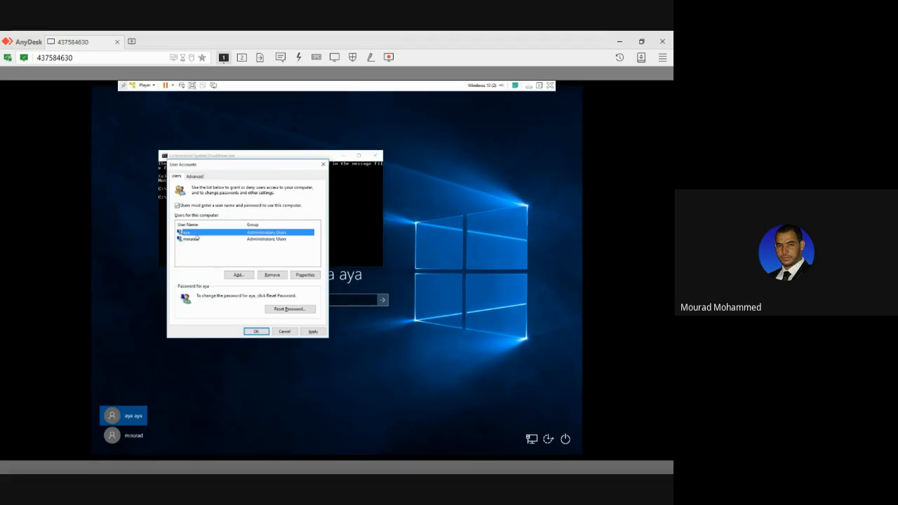
click(195, 239)
click(192, 232)
click(289, 310)
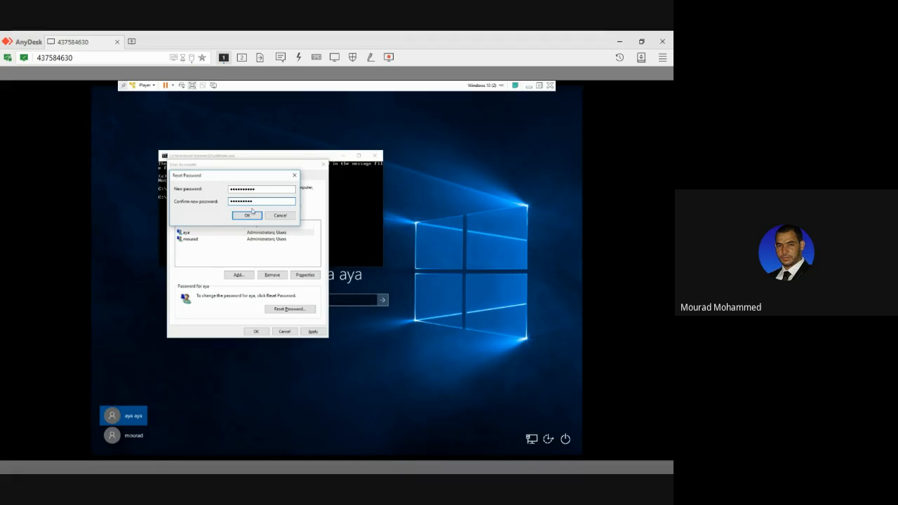
Try to apply the first account's password reset, dismiss the resulting message, and select the new password entry for retyping.
click(249, 216)
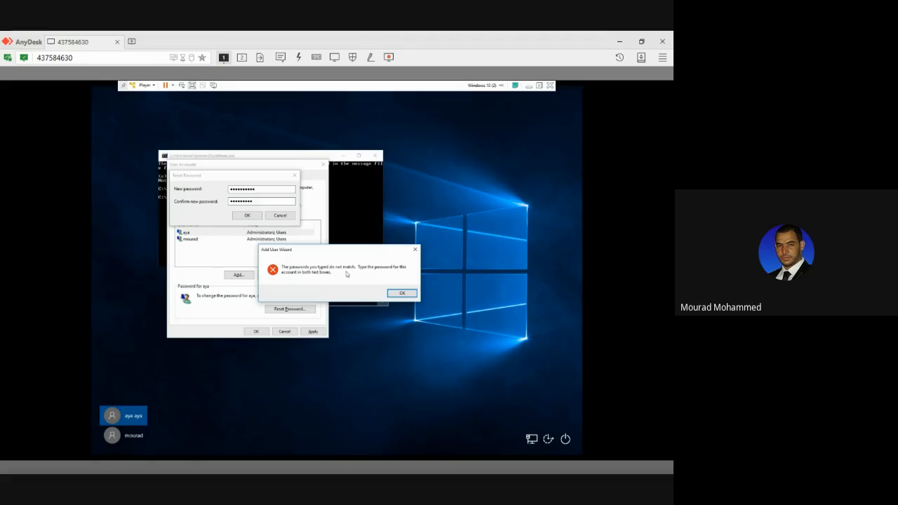
click(394, 295)
double_click(242, 189)
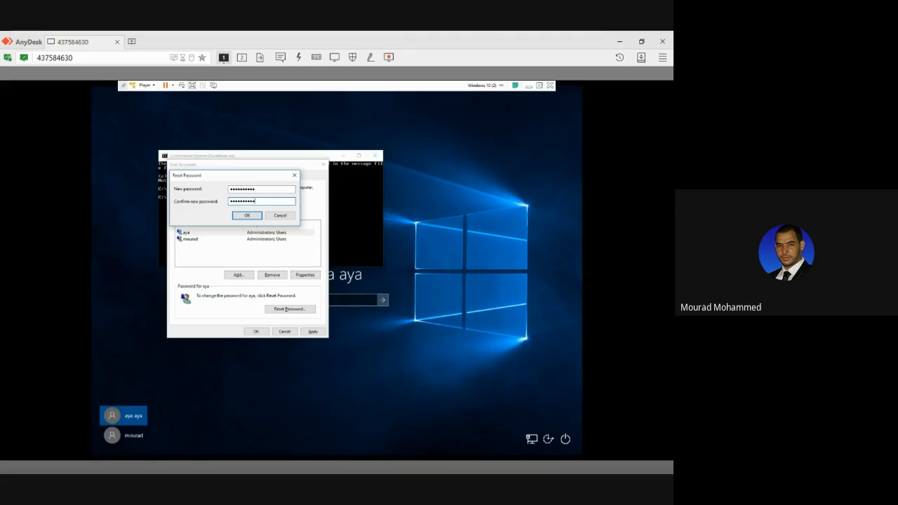
Apply the password reset for the first listed user account using the matching new password entries.
click(240, 216)
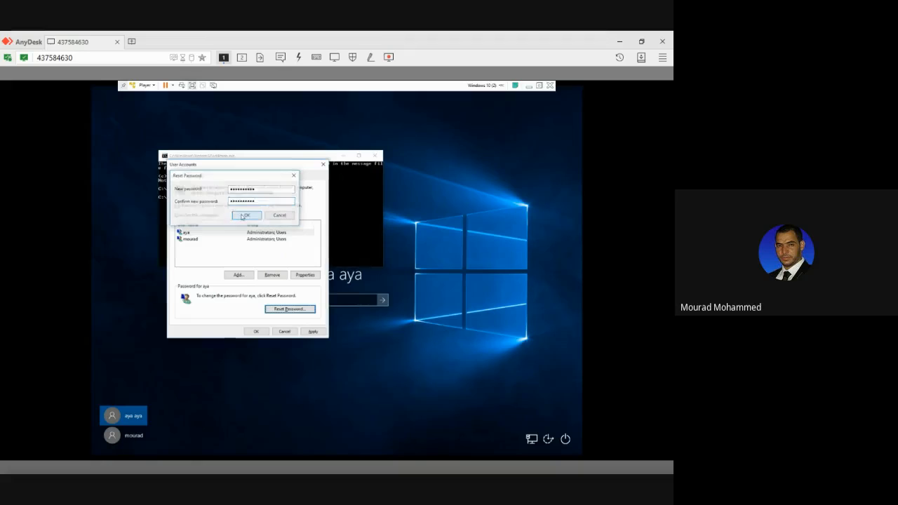
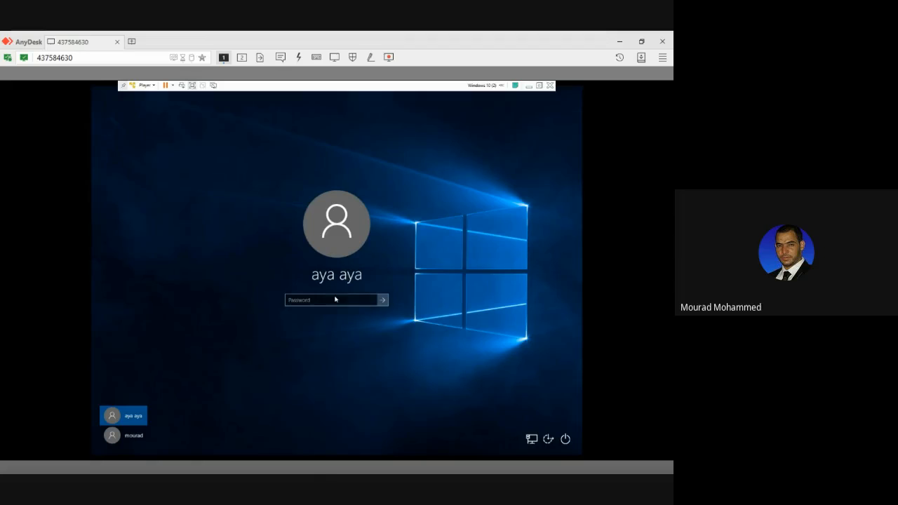
Try to sign in to the selected Windows account with a blank password and dismiss the resulting message.
click(336, 299)
click(383, 299)
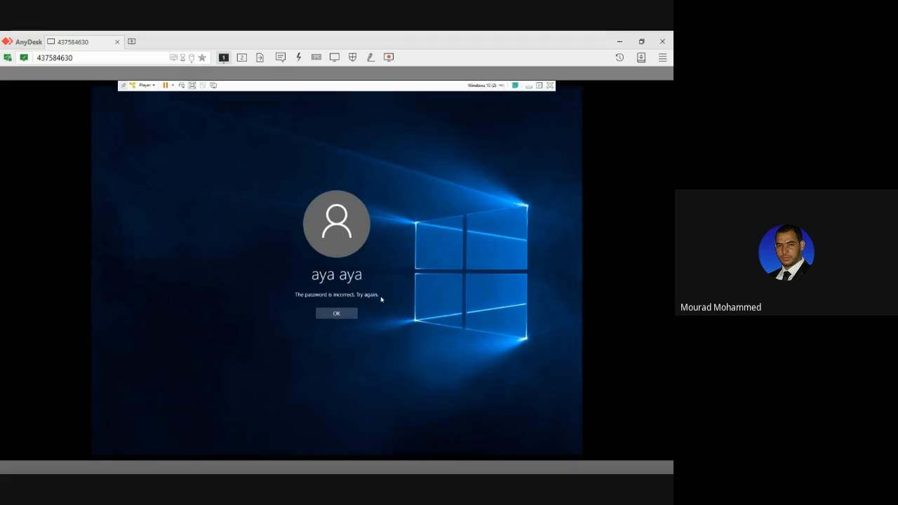
click(337, 313)
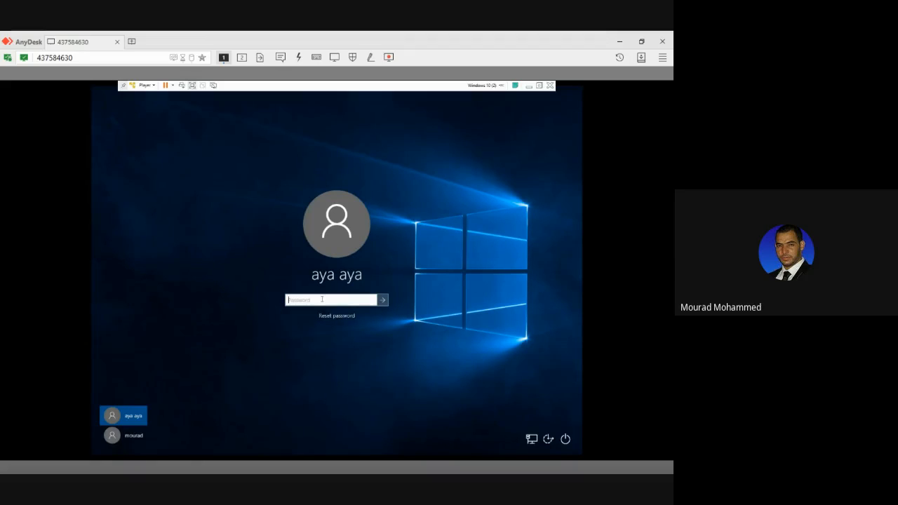
Try to sign in to the selected Windows account by entering the account password.
text(•••••••)
click(369, 300)
click(381, 300)
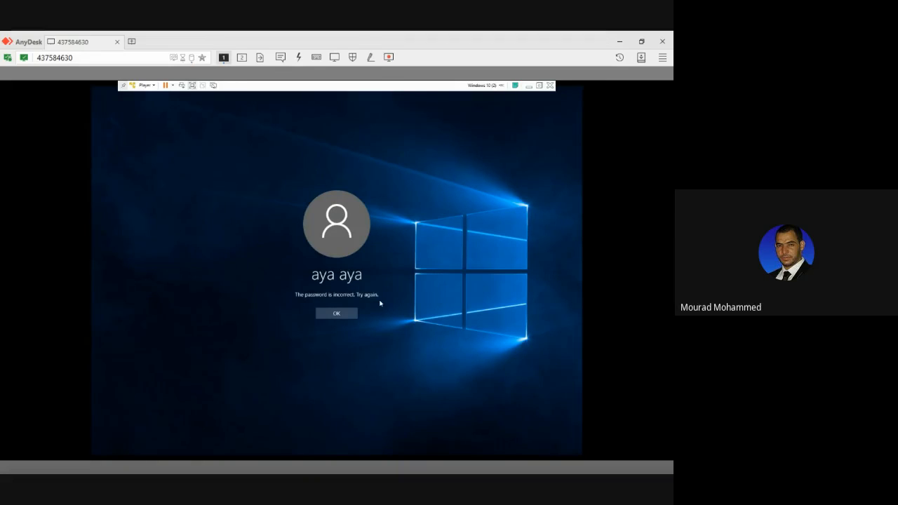
click(343, 313)
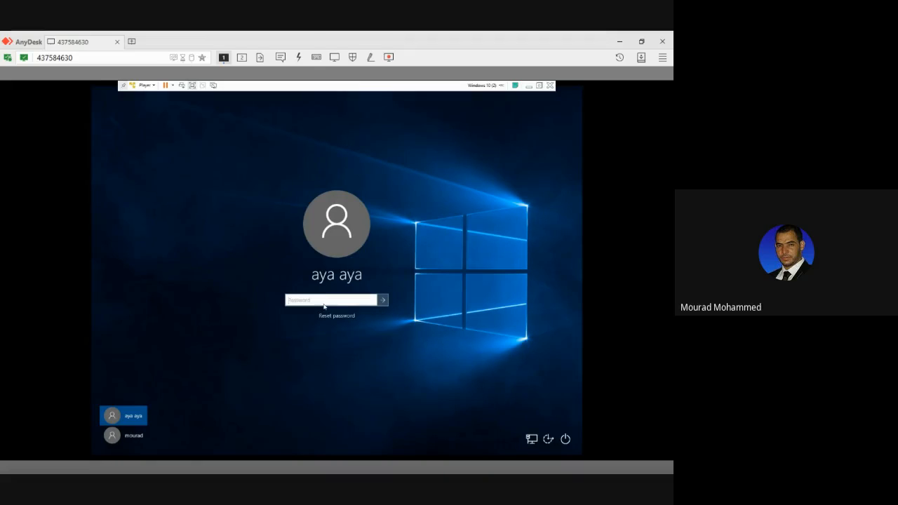
Re-enter the account password for the selected user and sign in to the Windows desktop.
text(***********)
click(372, 301)
click(382, 300)
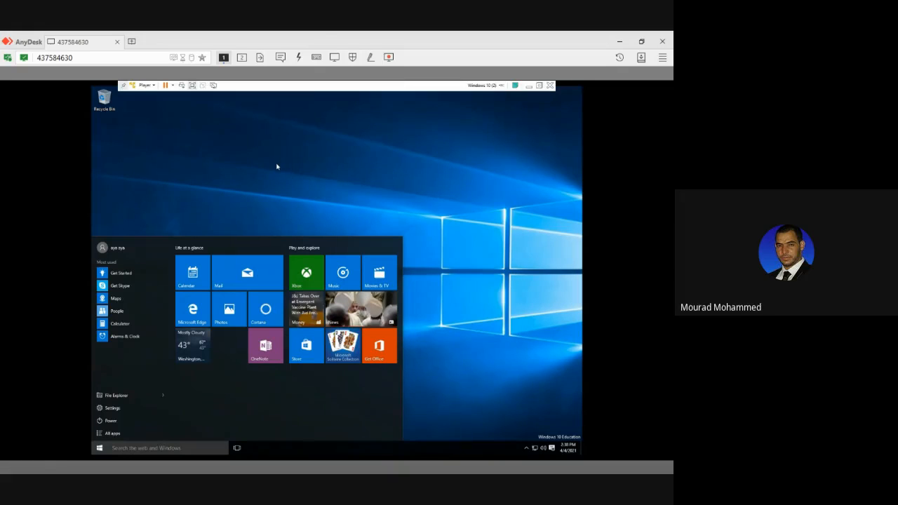
Leave the desktop session and return to the signed-in account's password entry on the sign-in screen.
click(115, 248)
click(118, 272)
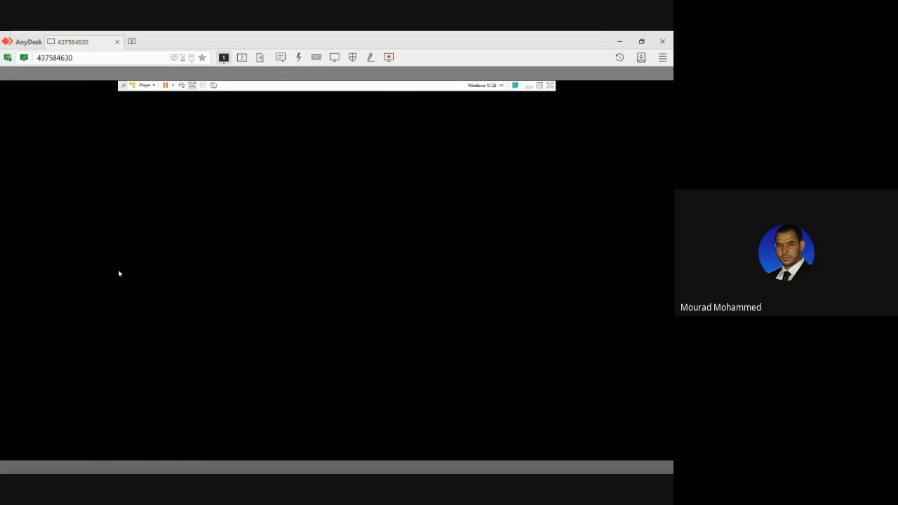
click(233, 289)
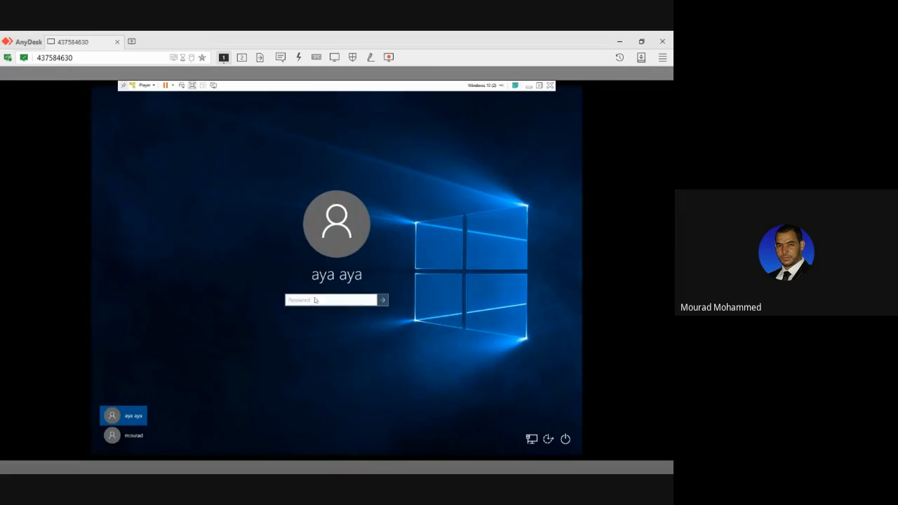
Try the account password again on the same user's sign-in screen after leaving the desktop, and dismiss the resulting message.
text(aa)
click(373, 300)
click(382, 300)
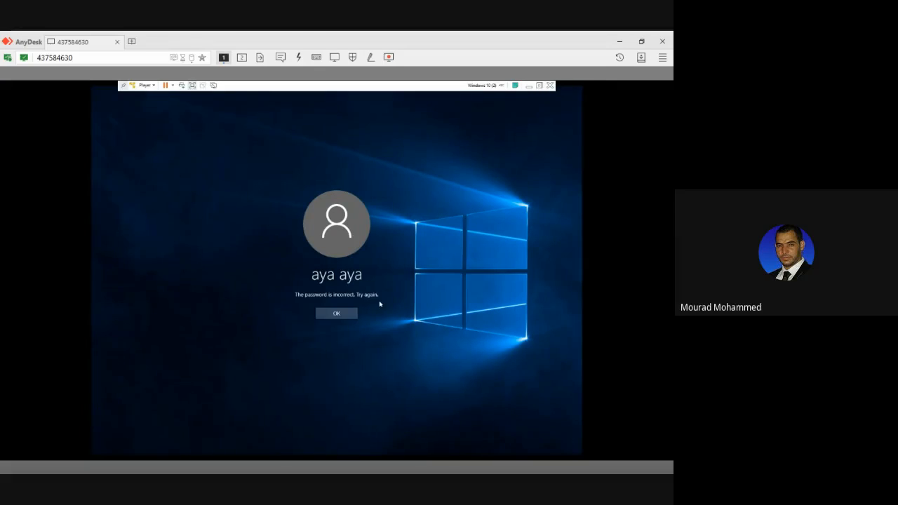
click(340, 313)
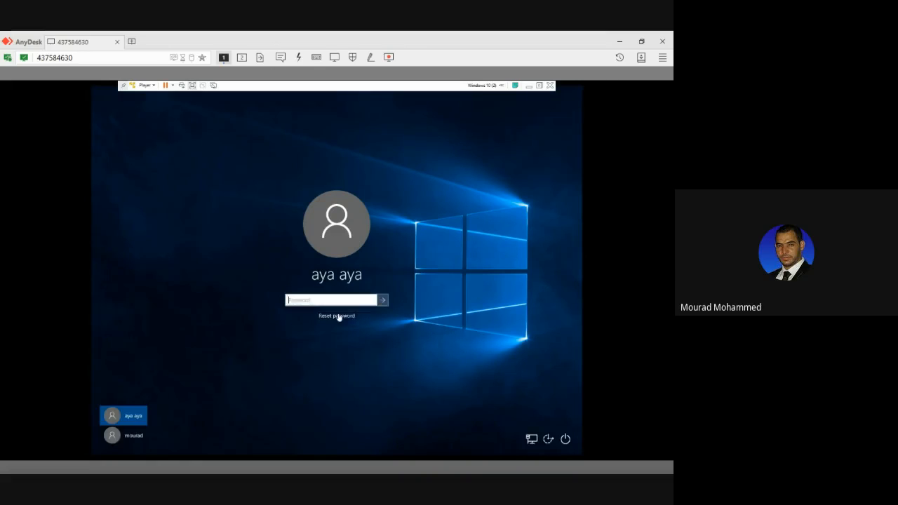
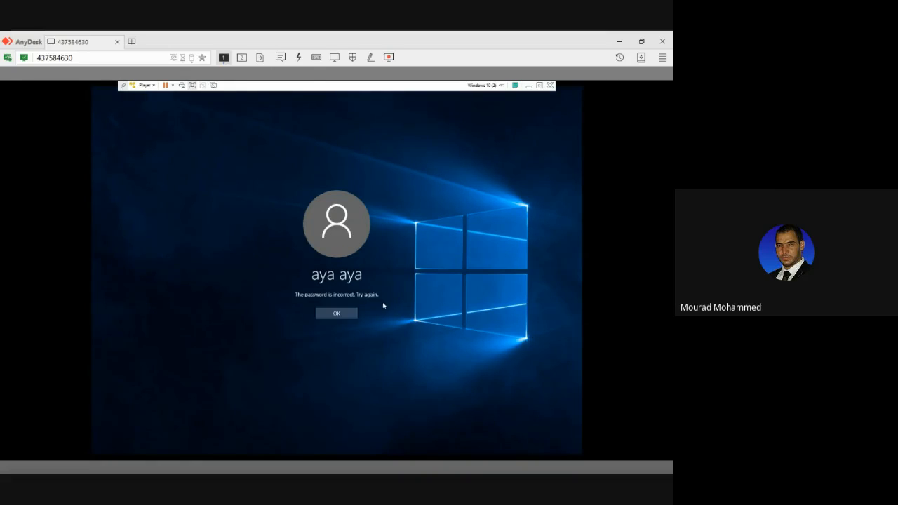
Dismiss the sign-in message, try signing in to the selected account with the password field left blank, and return to the password entry.
click(349, 313)
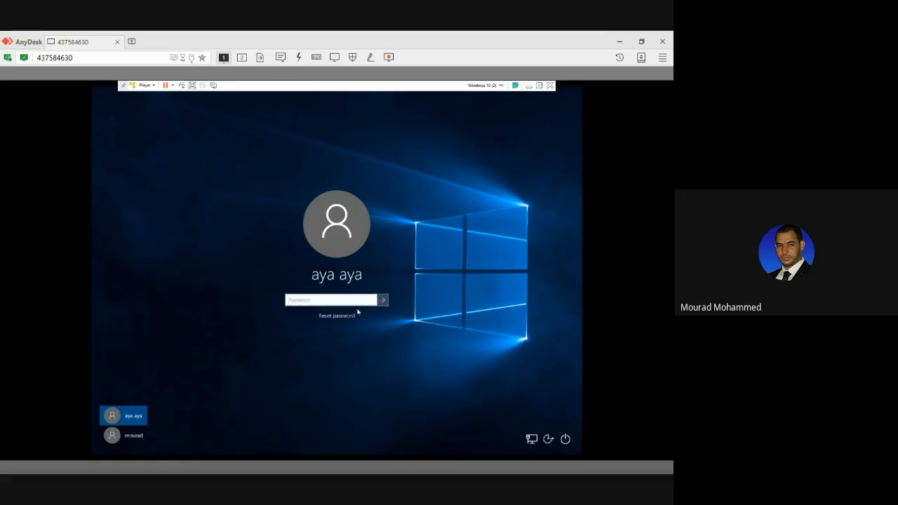
click(382, 302)
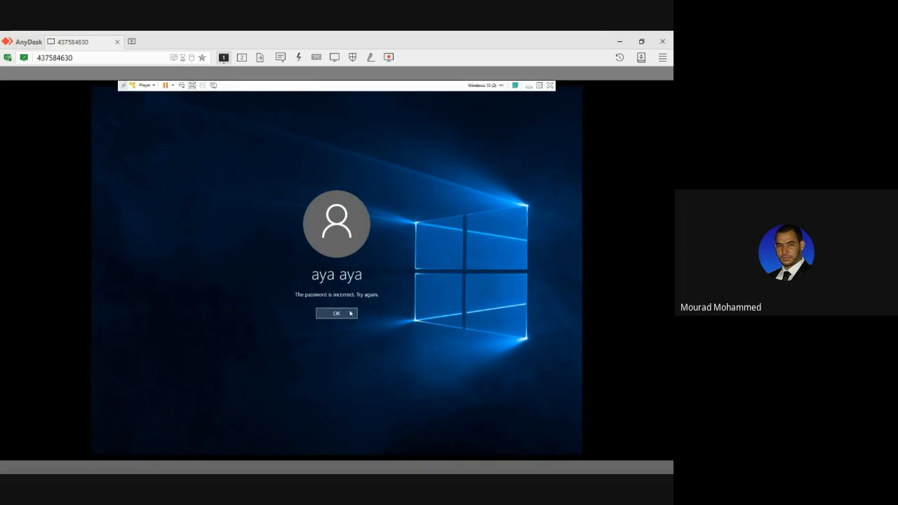
click(348, 313)
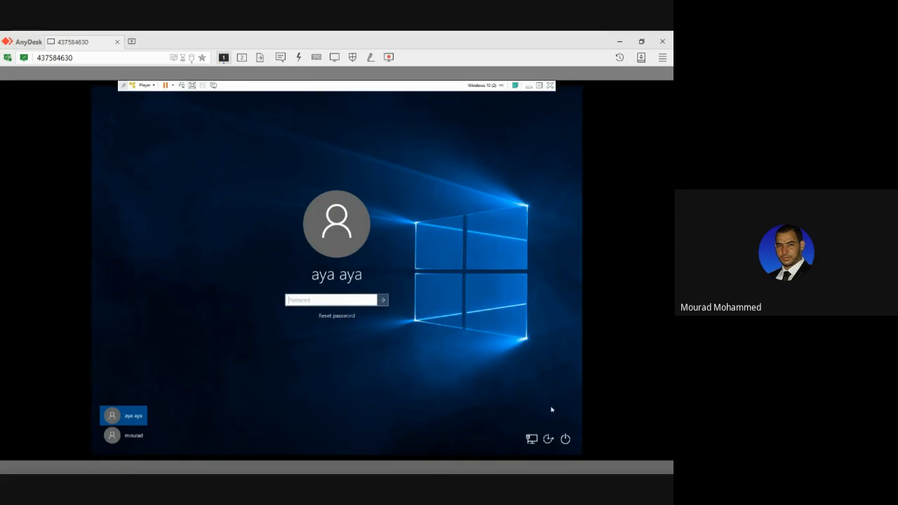
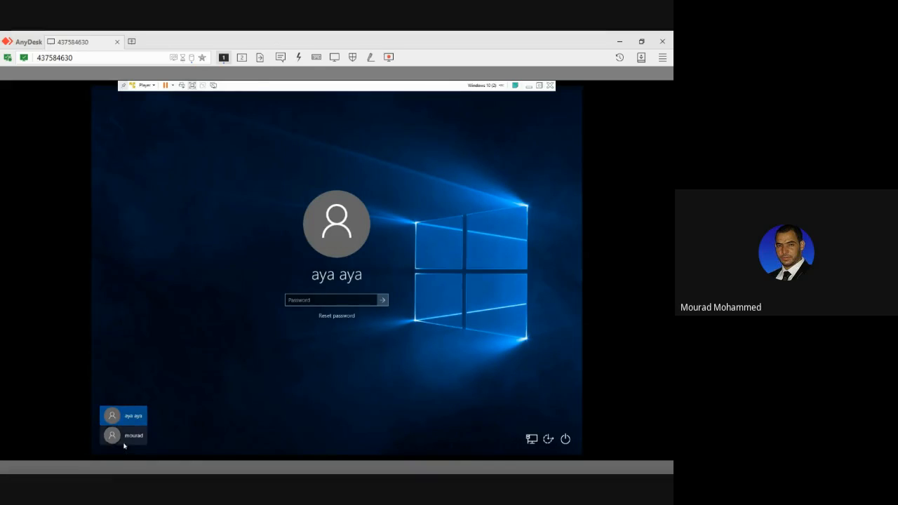
Switch to the second user account on the sign-in screen and sign in without a password.
click(124, 438)
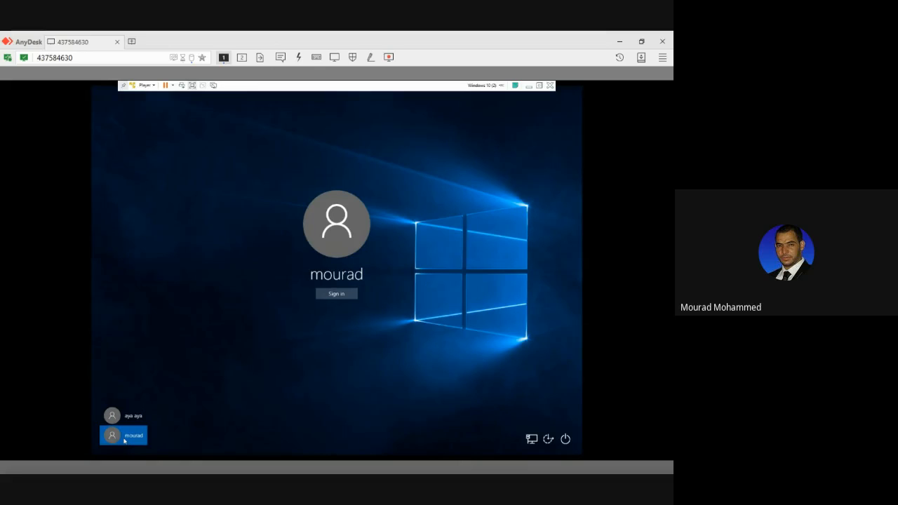
click(326, 294)
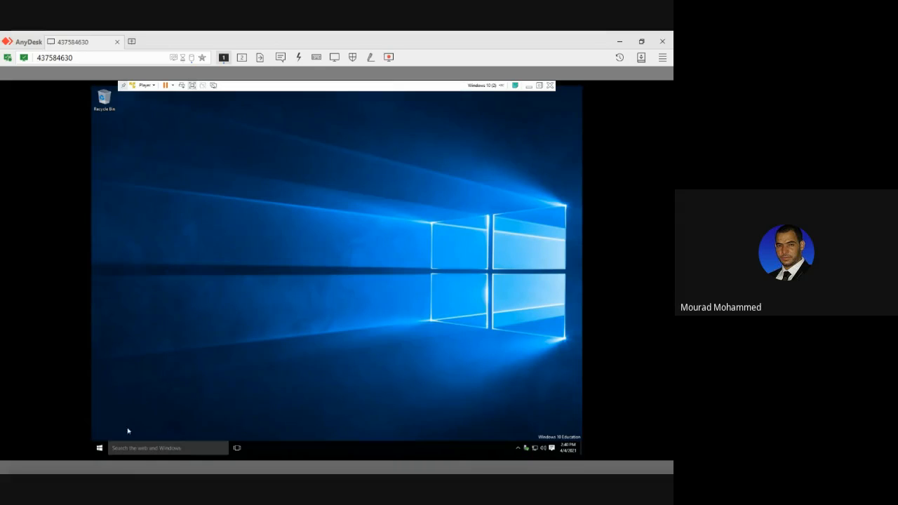
Search Settings for "recovery", open Recovery options, and restart the PC into Advanced startup, even though another account is still signed in.
click(100, 447)
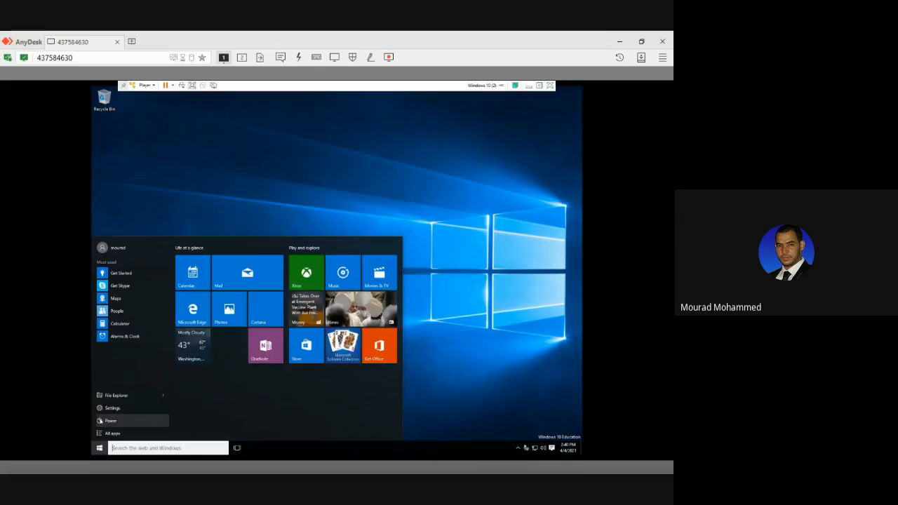
click(104, 412)
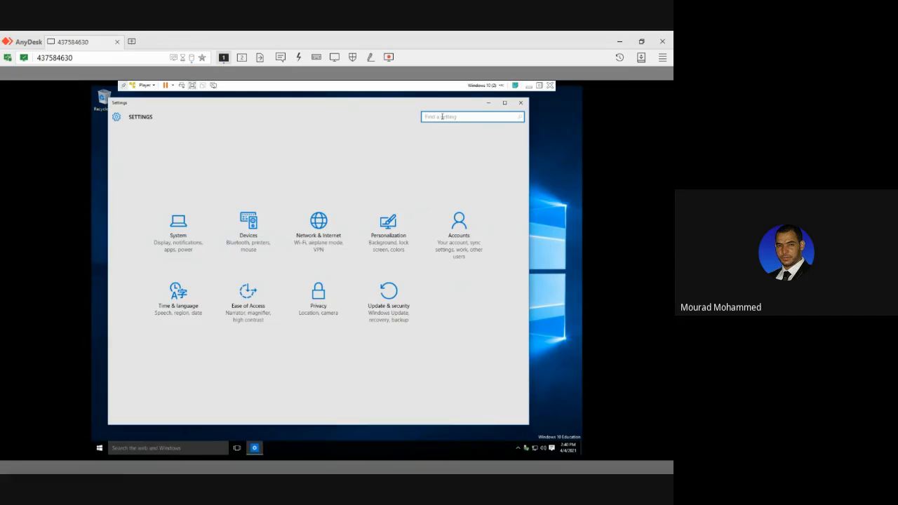
text(recovery)
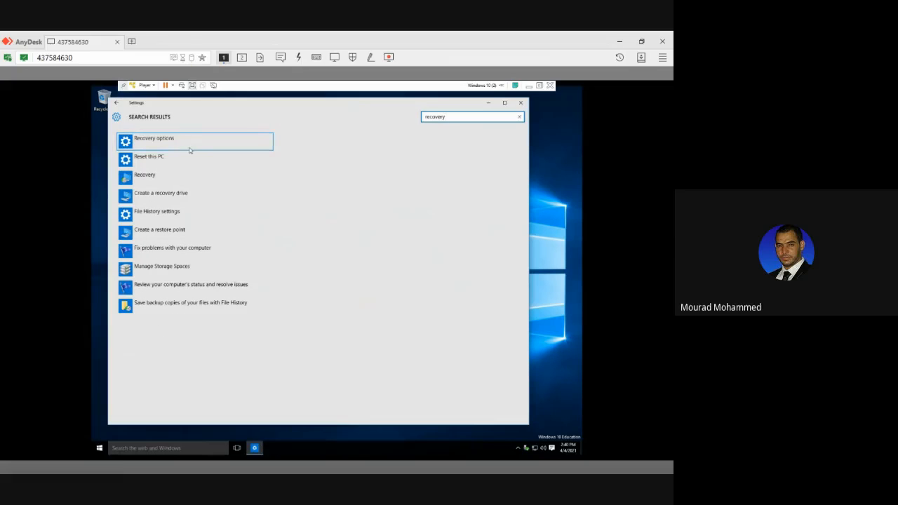
click(168, 139)
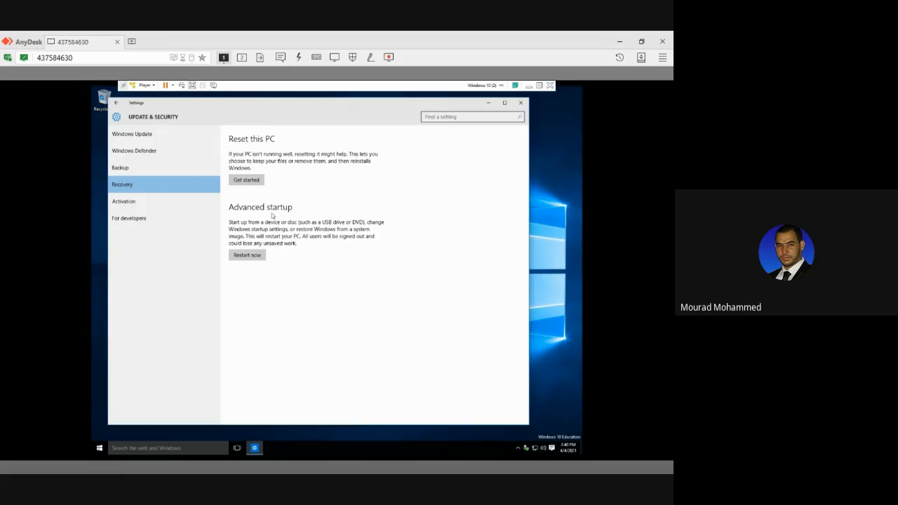
click(248, 255)
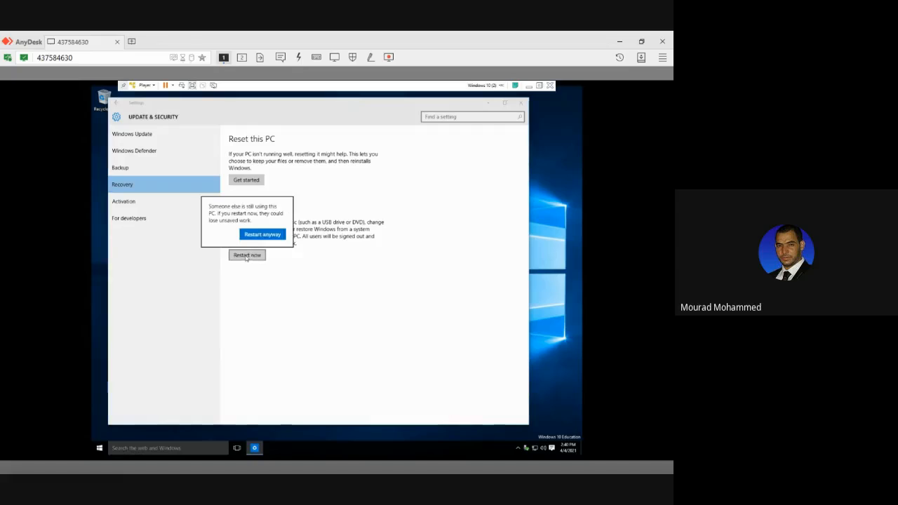
click(259, 237)
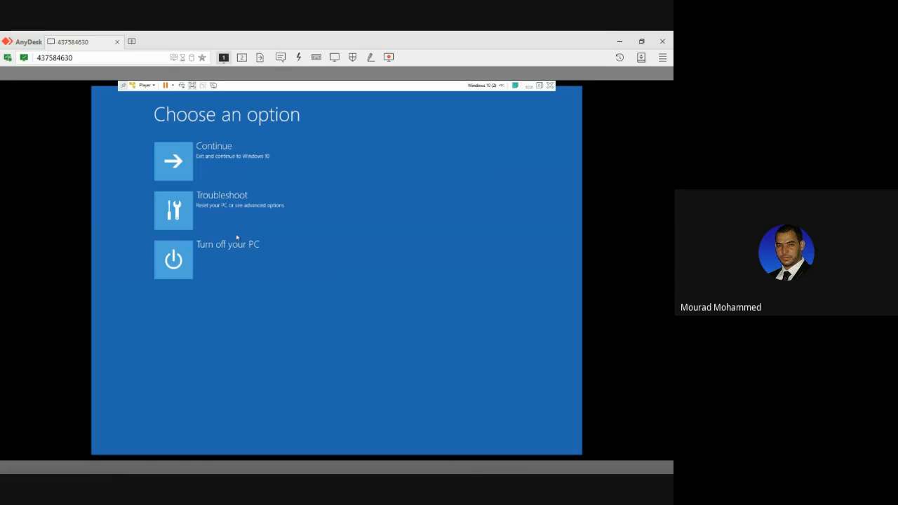
Go through Troubleshoot to the Advanced options of the recovery environment and launch a recovery tool.
click(229, 217)
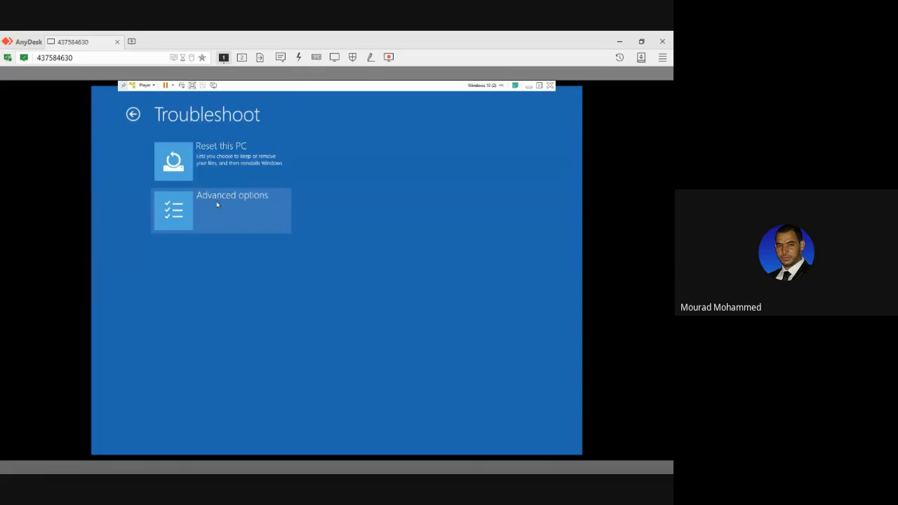
click(217, 204)
click(346, 164)
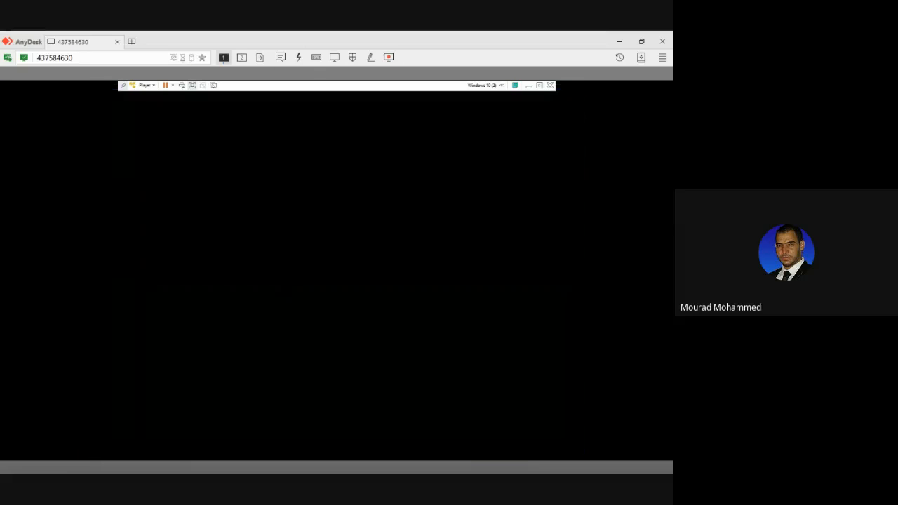
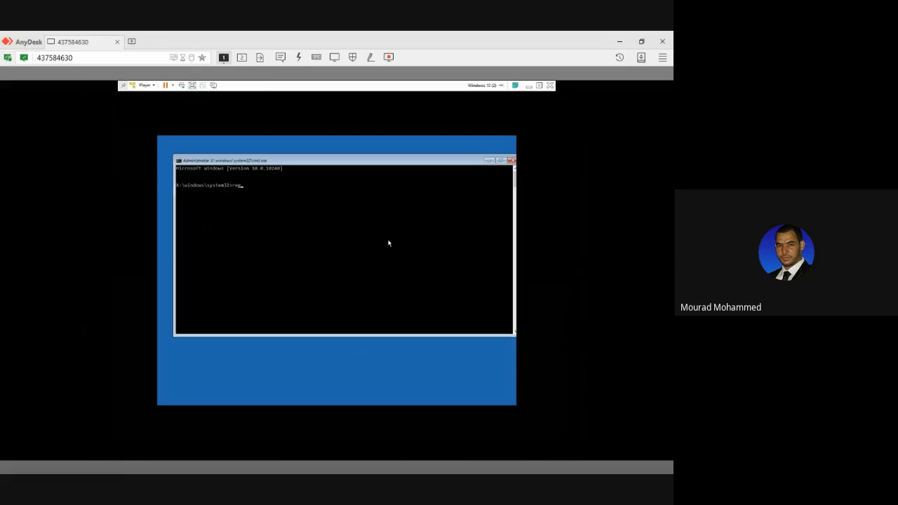
Launch the Registry Editor from the recovery command prompt and open its Export Registry File dialog.
key(Return)
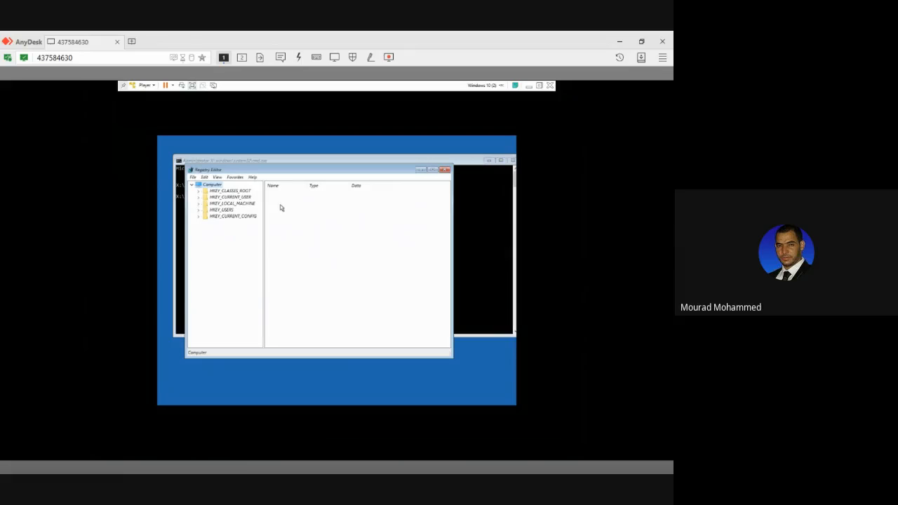
click(193, 177)
click(198, 192)
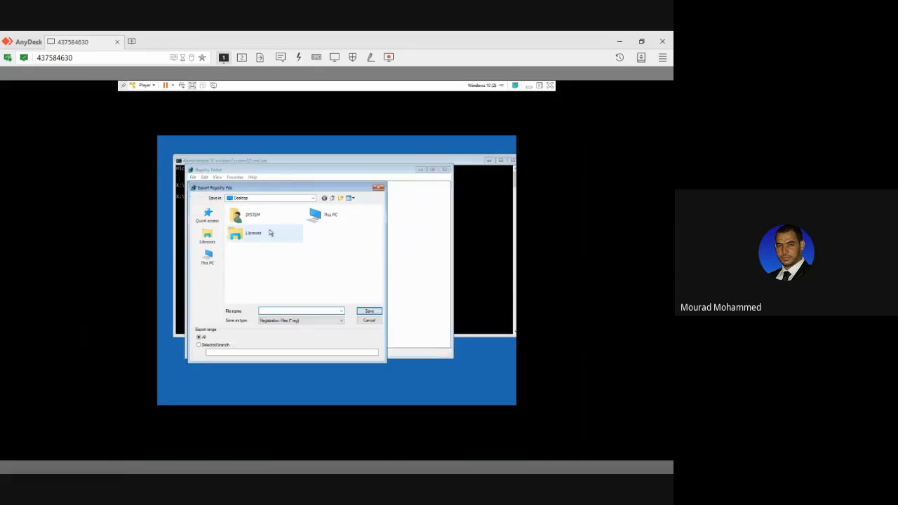
Browse in the export dialog to the System32 folder inside Windows on Local Disk (C:).
click(207, 257)
click(240, 265)
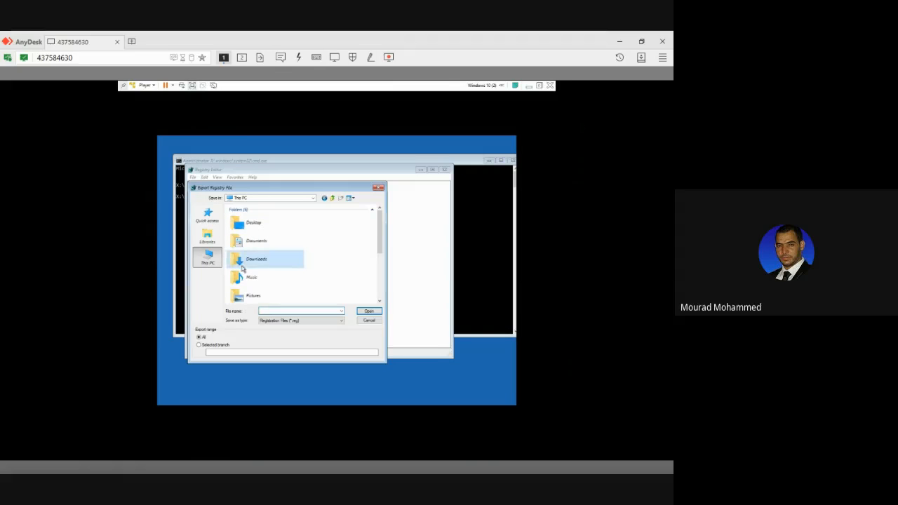
scroll(245, 263, down, 5)
double_click(249, 254)
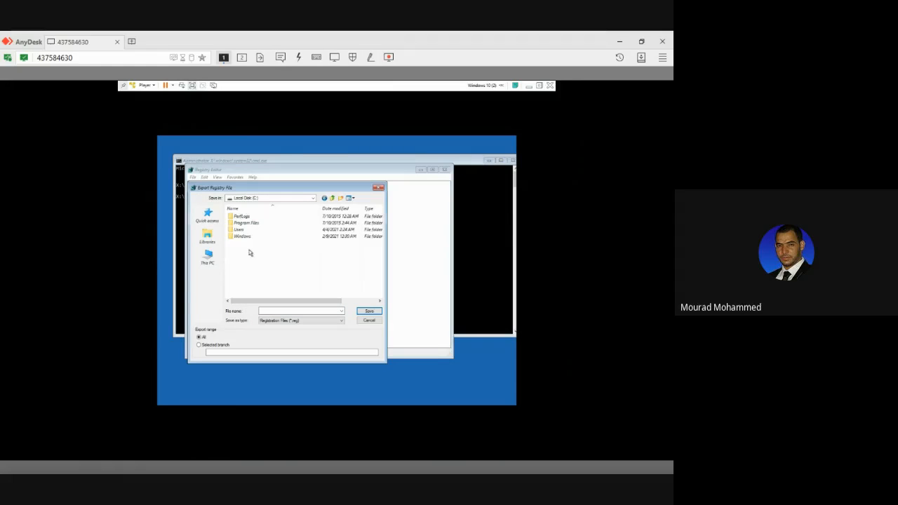
double_click(242, 239)
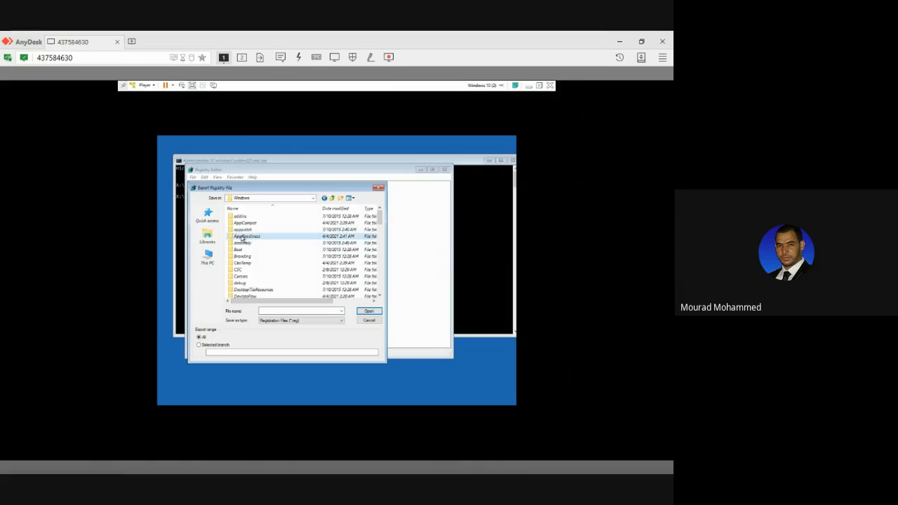
key(s)
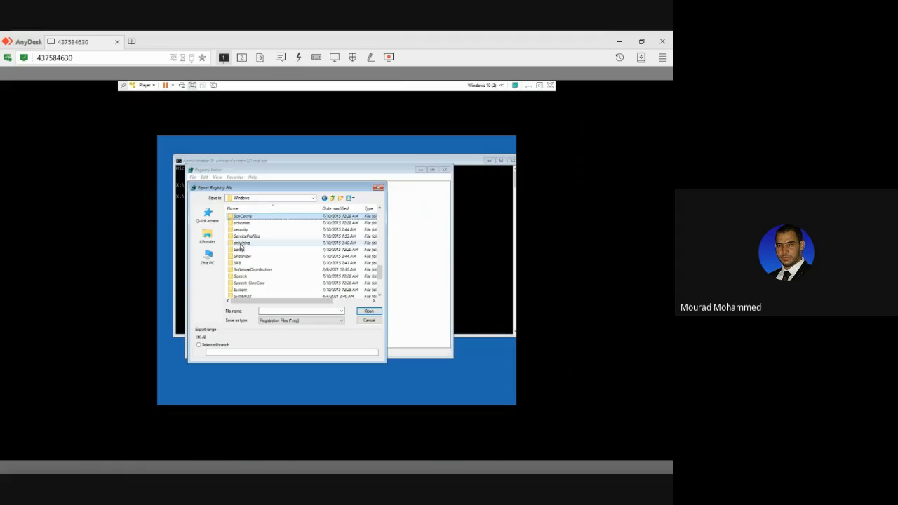
double_click(241, 295)
Show all file types in the System32 folder and locate the Utilman and Utilman1 files.
click(276, 318)
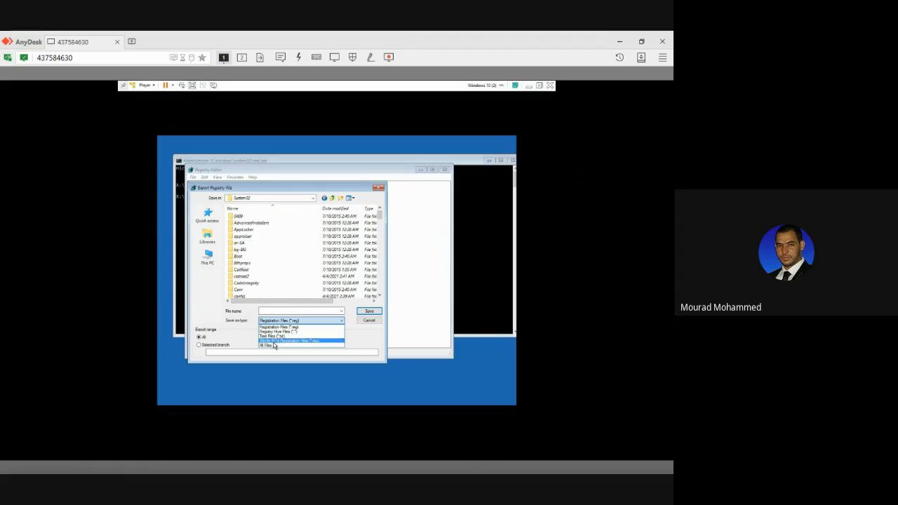
click(275, 345)
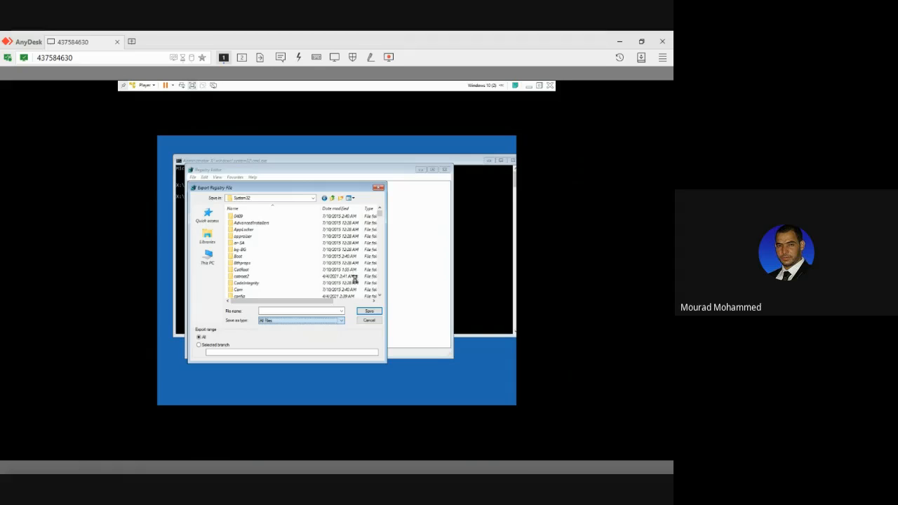
click(379, 215)
drag(379, 214, 357, 277)
click(255, 284)
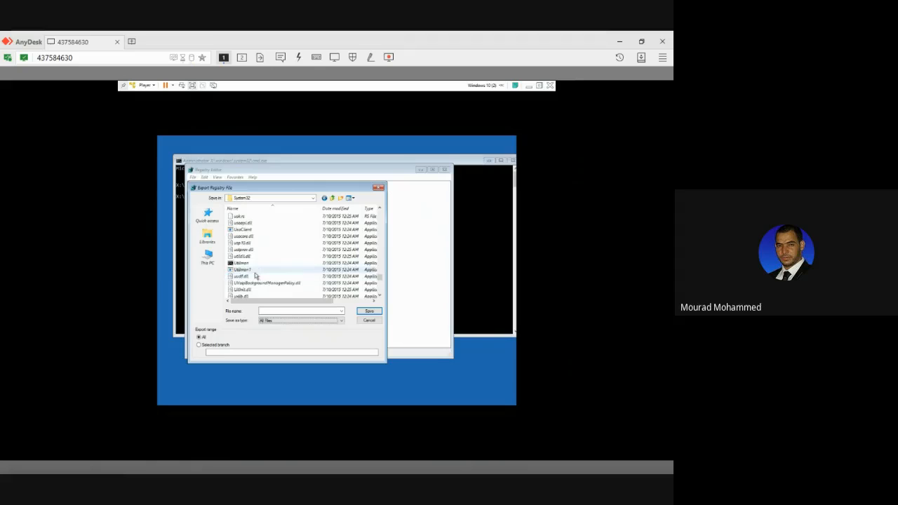
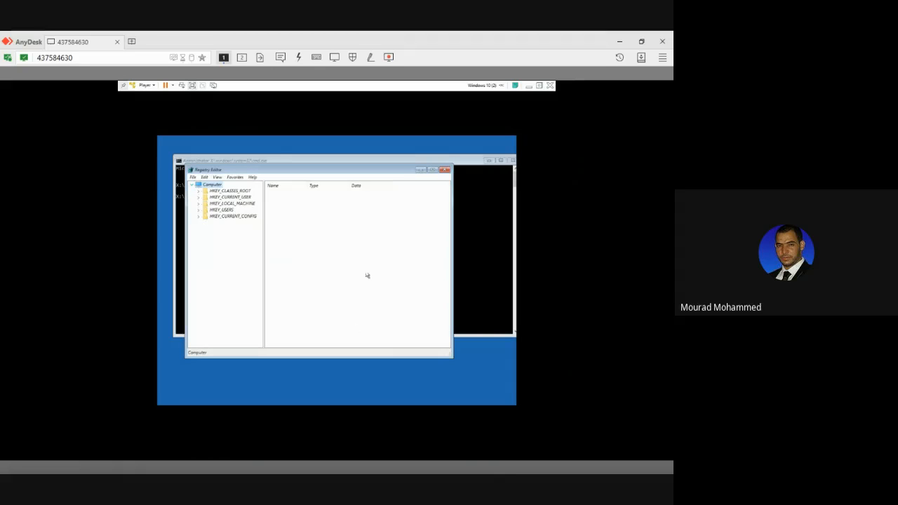
Close the Registry Editor and command prompt, and continue to the Windows 10 sign-in screen.
click(443, 172)
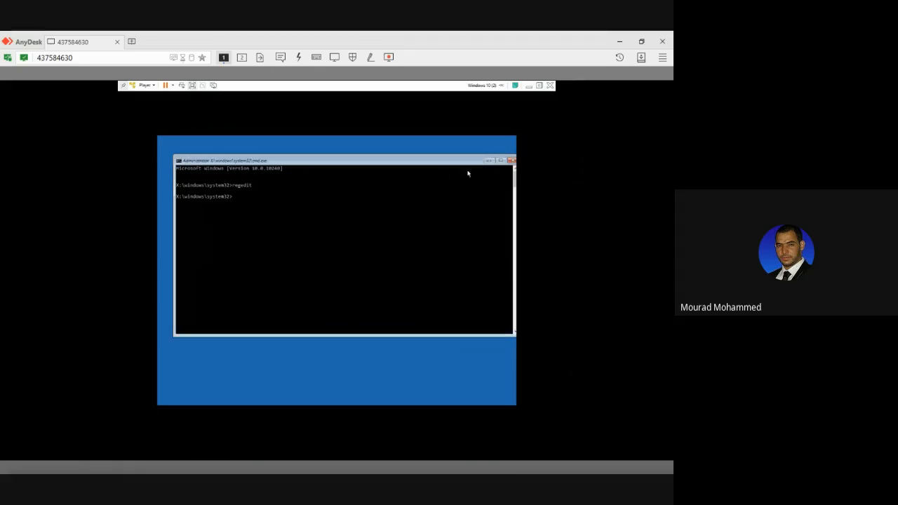
click(511, 161)
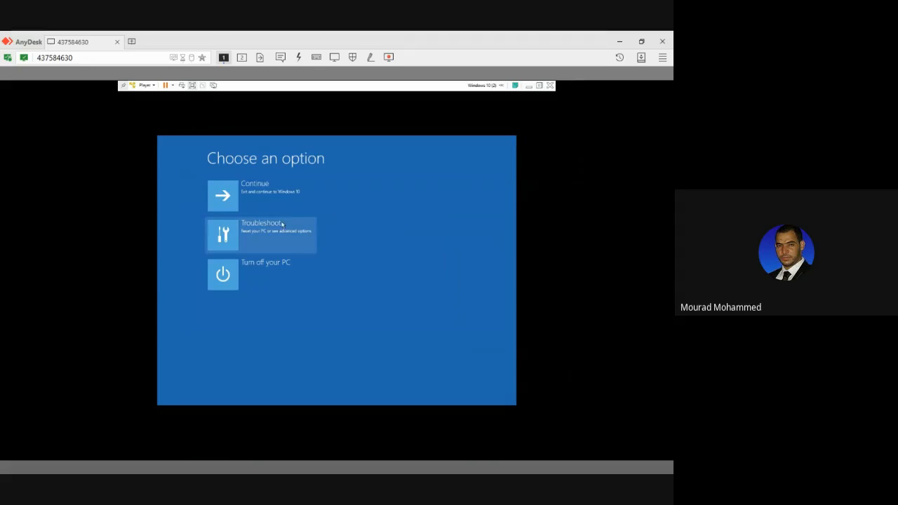
click(270, 203)
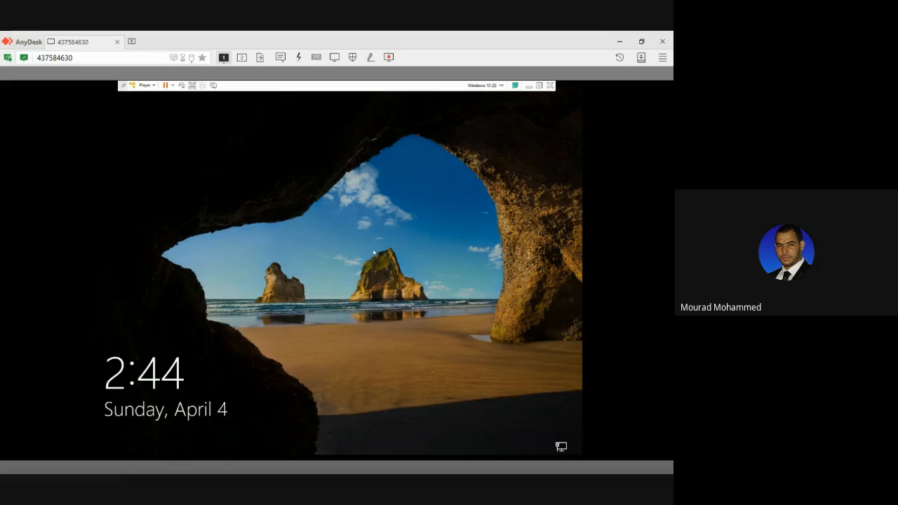
click(439, 234)
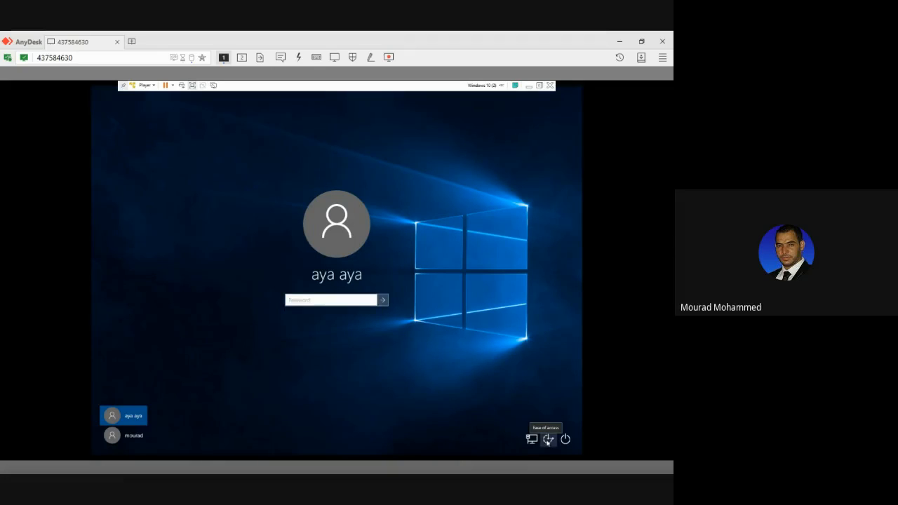
Examine the Ease of access options on the Windows sign-in screen.
click(548, 439)
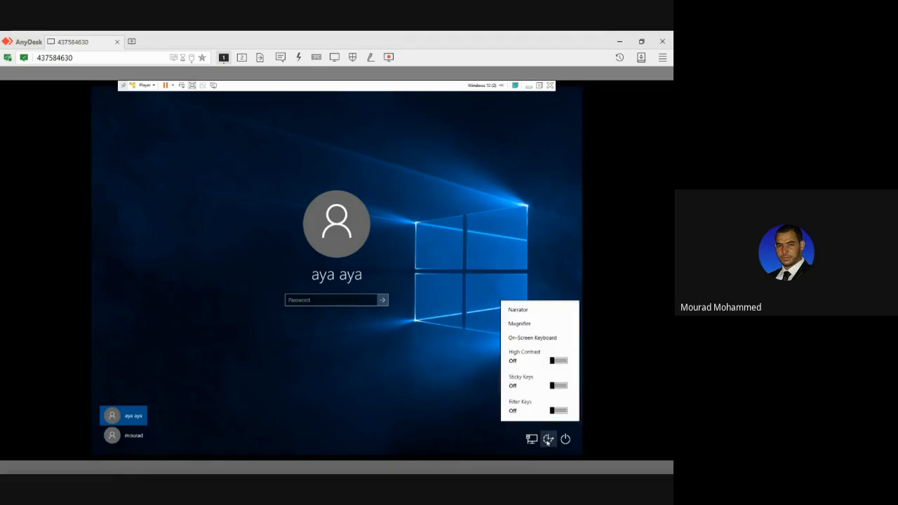
click(548, 442)
click(548, 442)
click(418, 366)
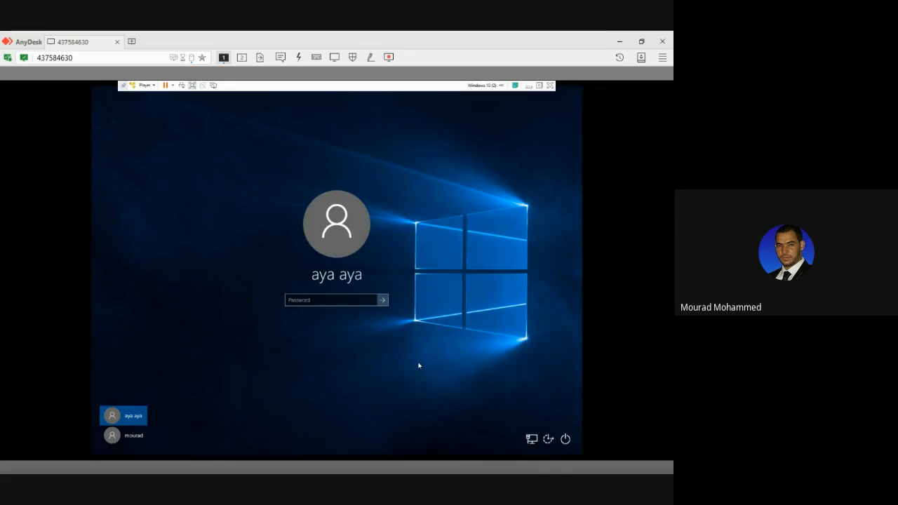
click(548, 439)
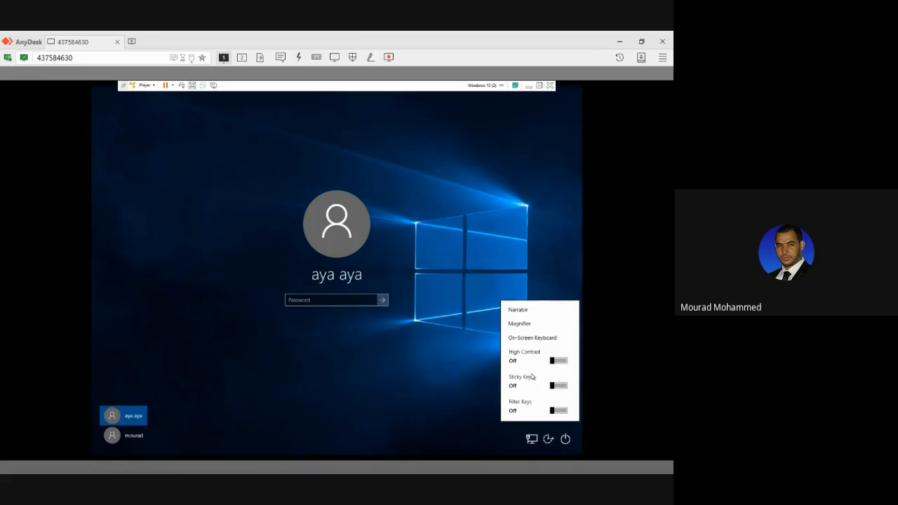
click(339, 365)
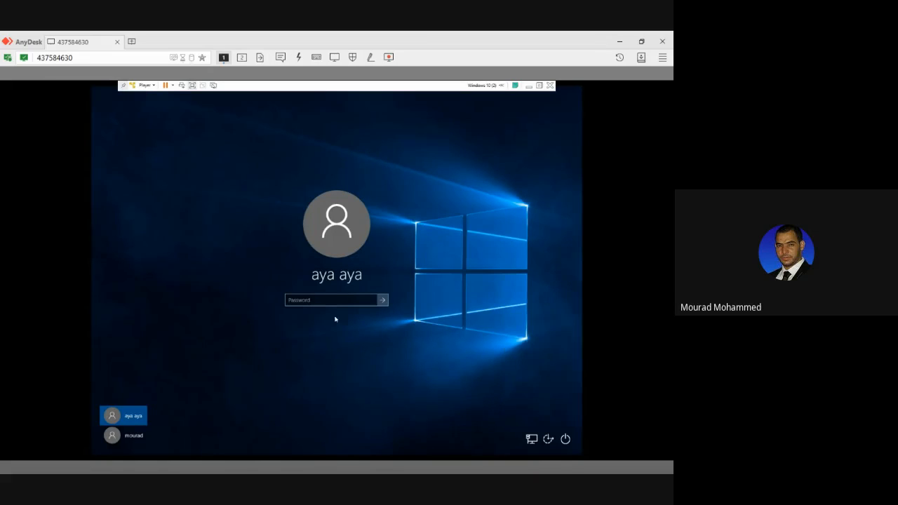
Try to sign in to the preselected password-protected account by entering a password.
click(367, 302)
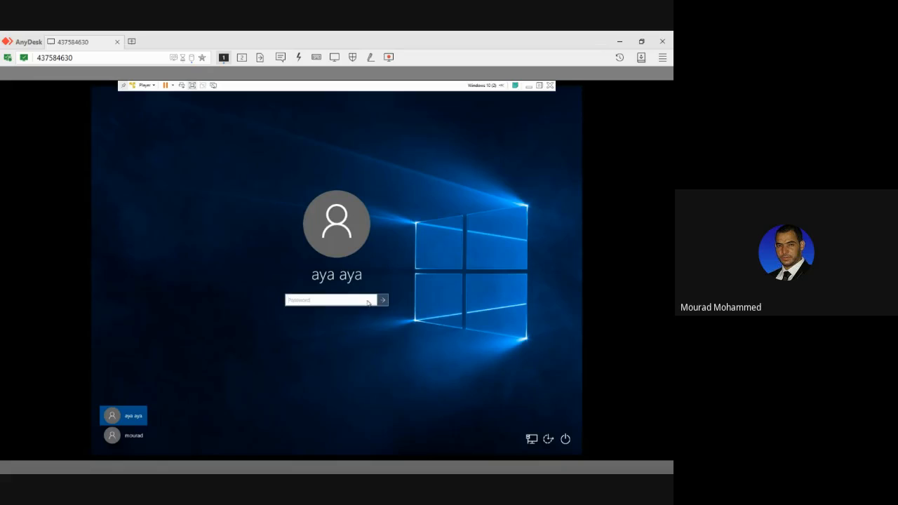
text(••••••••)
click(371, 300)
click(383, 300)
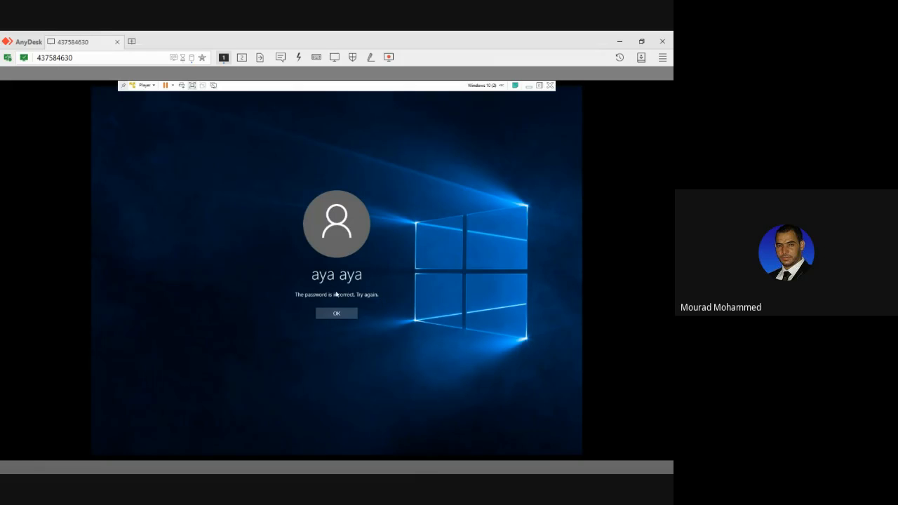
click(336, 313)
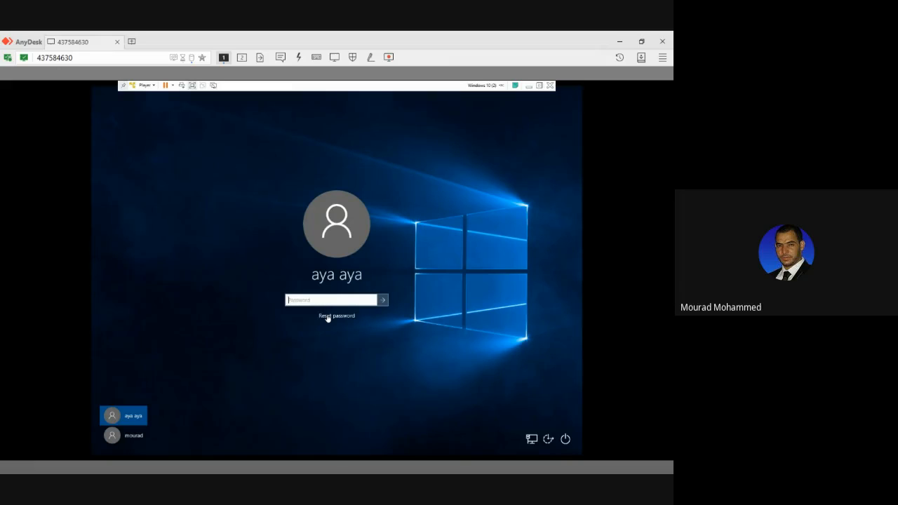
Sign in to the other local account and open This PC by searching for "pc".
click(128, 436)
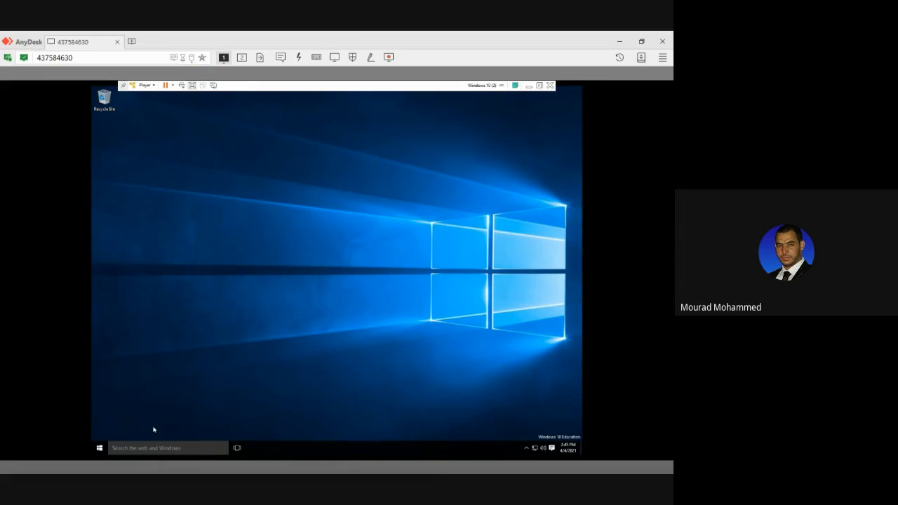
key(super)
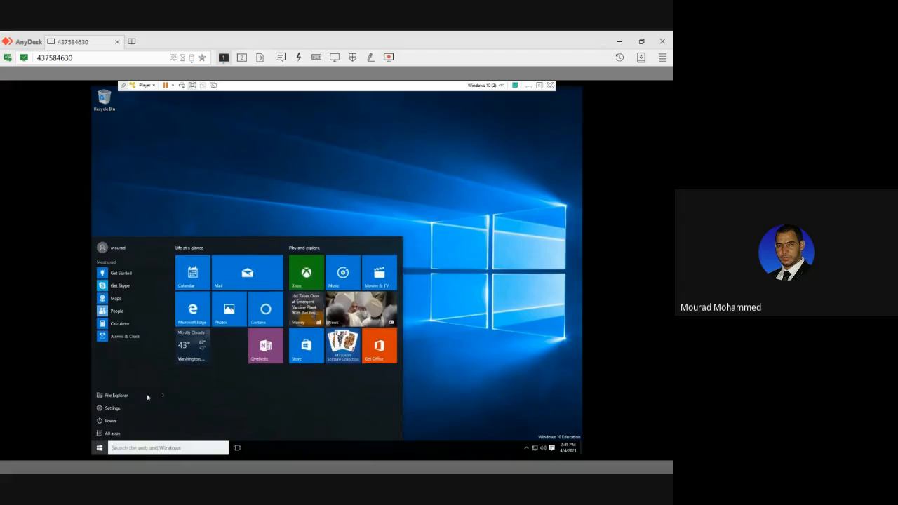
text(pc)
key(Down)
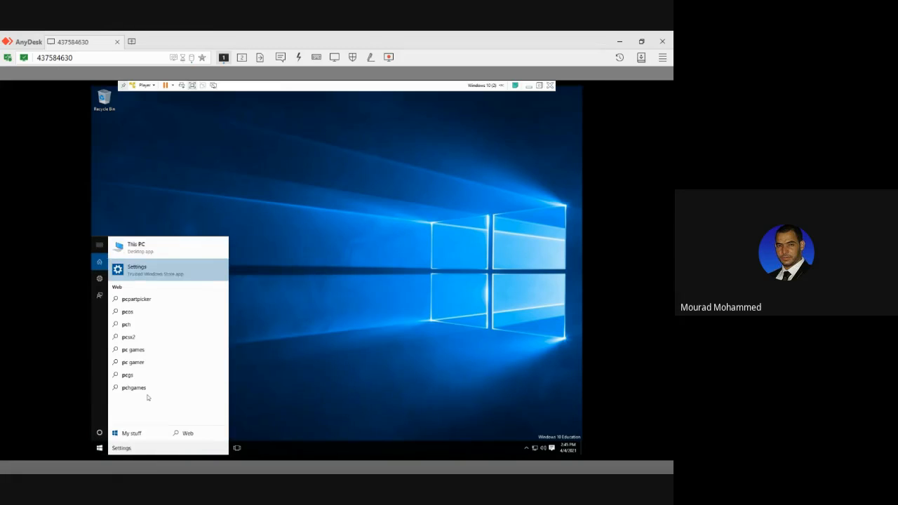
key(Up)
key(Return)
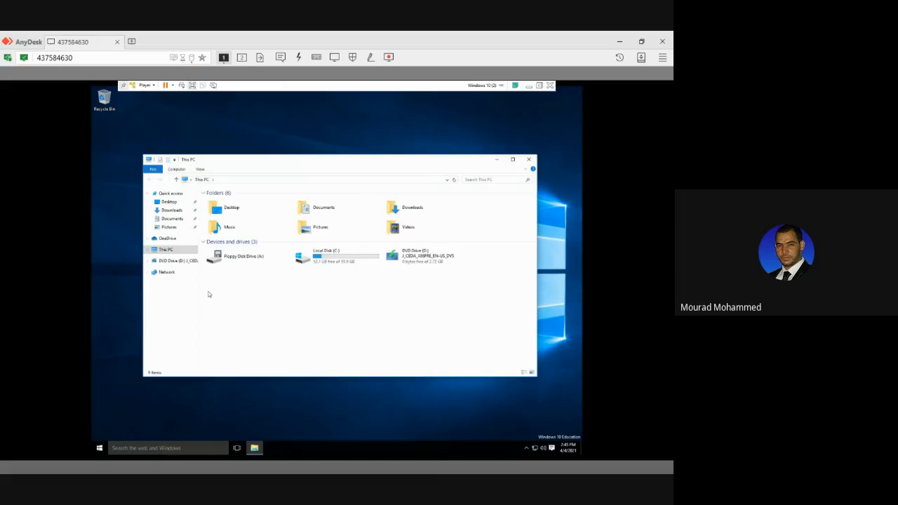
Try to turn on BitLocker for Local Disk (C:) from This PC.
click(332, 258)
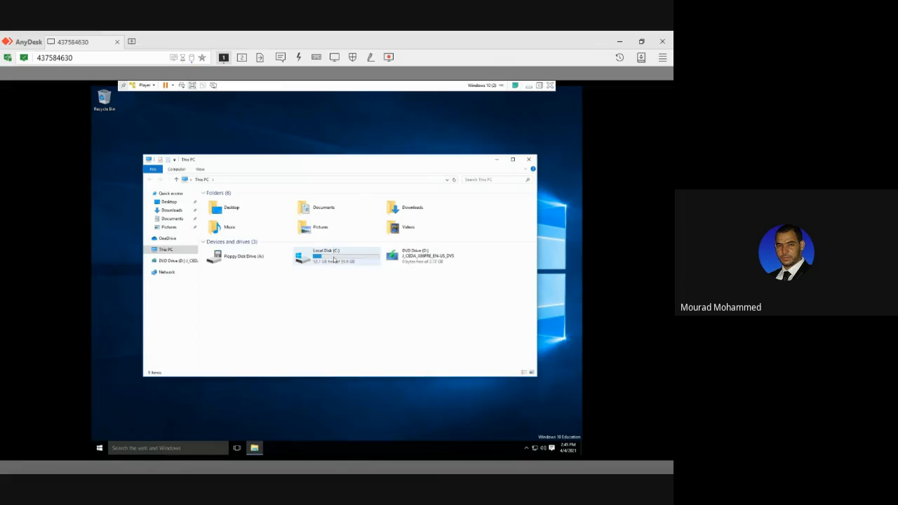
right_click(334, 258)
click(348, 262)
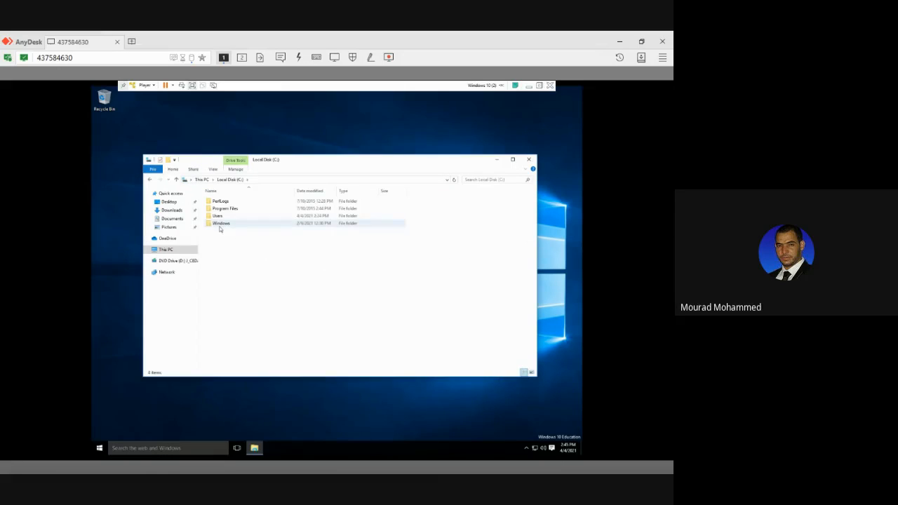
key(alt+Left)
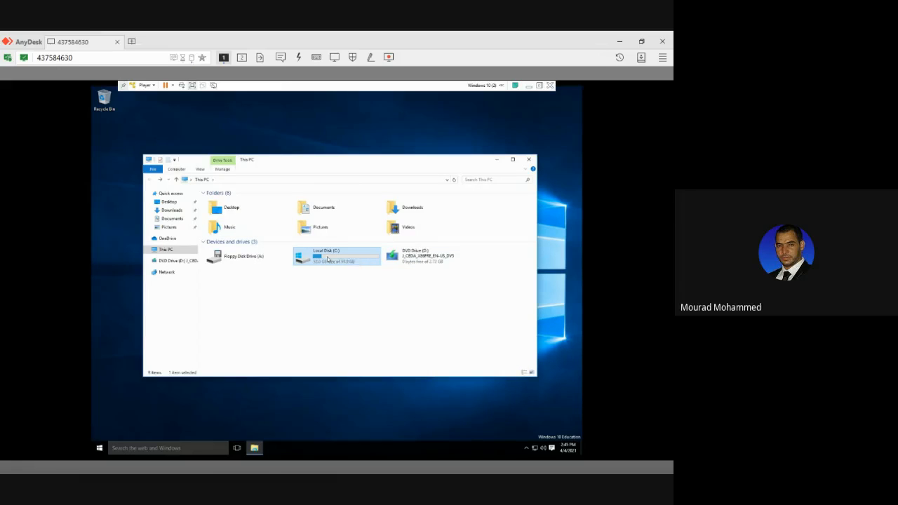
right_click(328, 257)
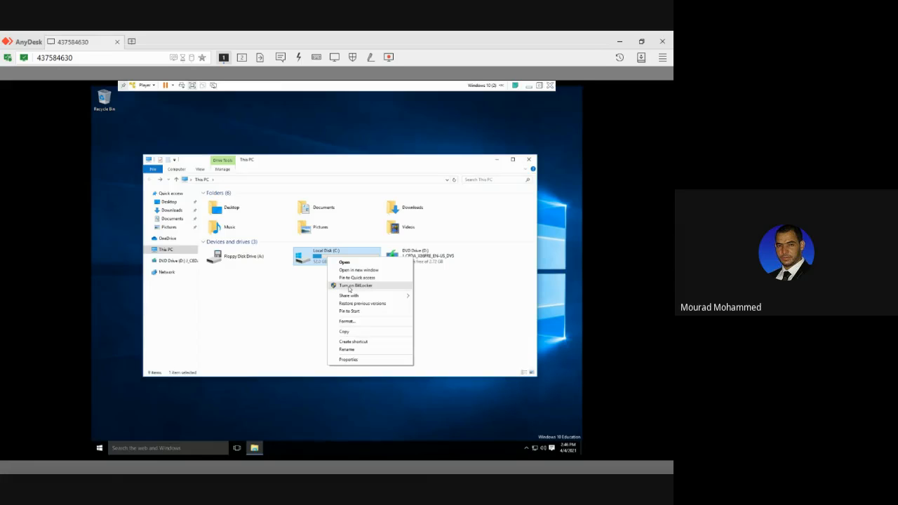
click(349, 286)
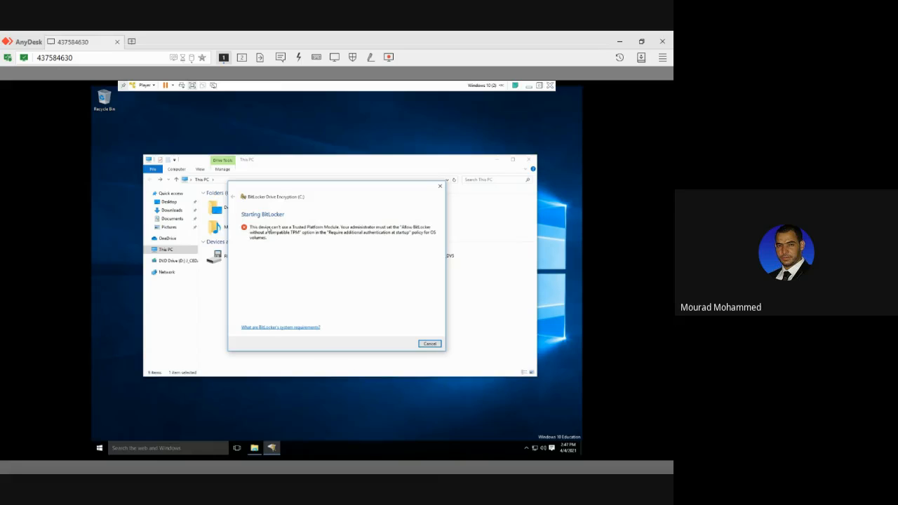
Lock the Windows session and sign back in to the account that needs no password.
click(98, 448)
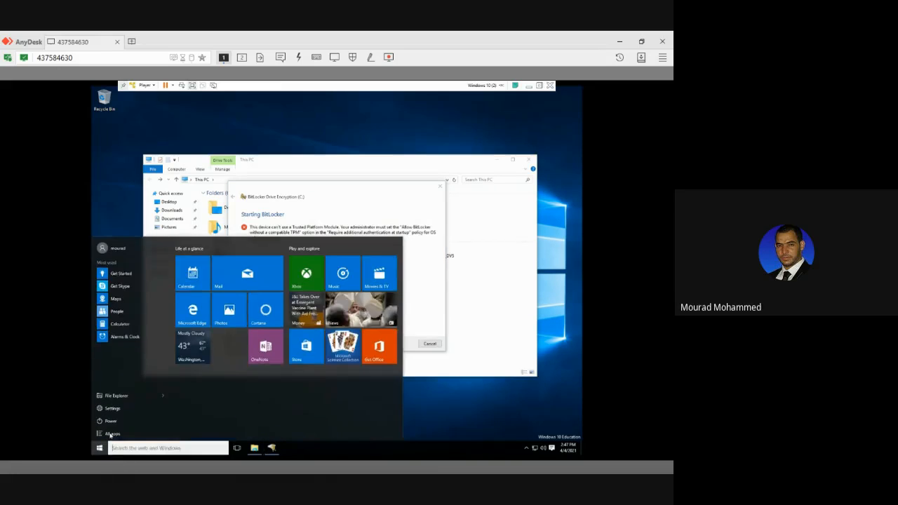
click(115, 249)
click(122, 282)
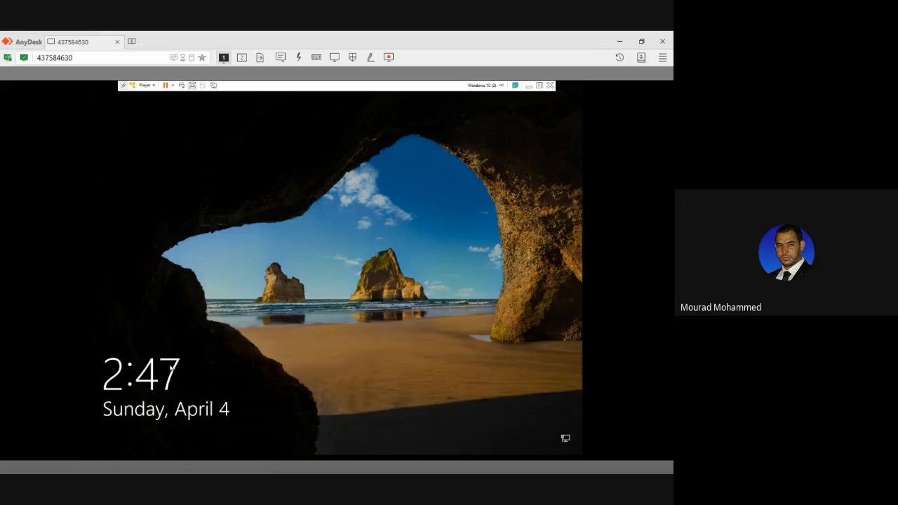
click(170, 369)
click(130, 436)
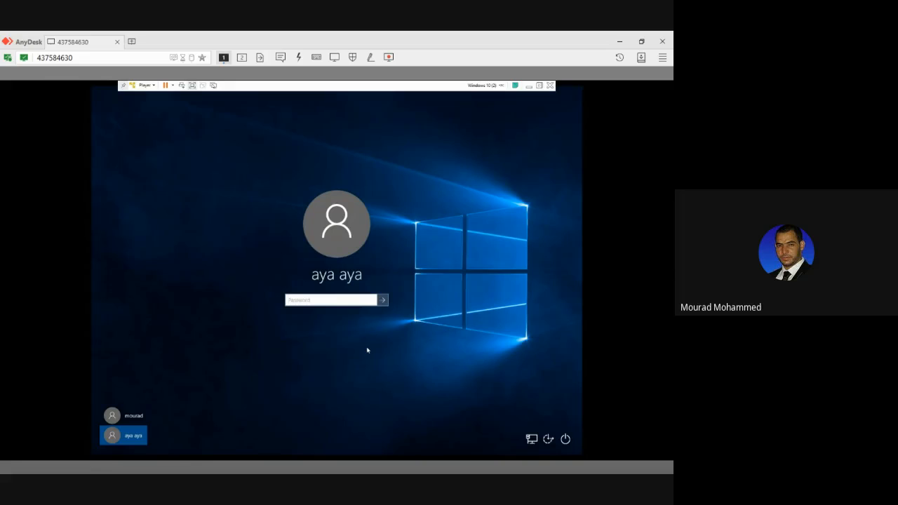
click(144, 422)
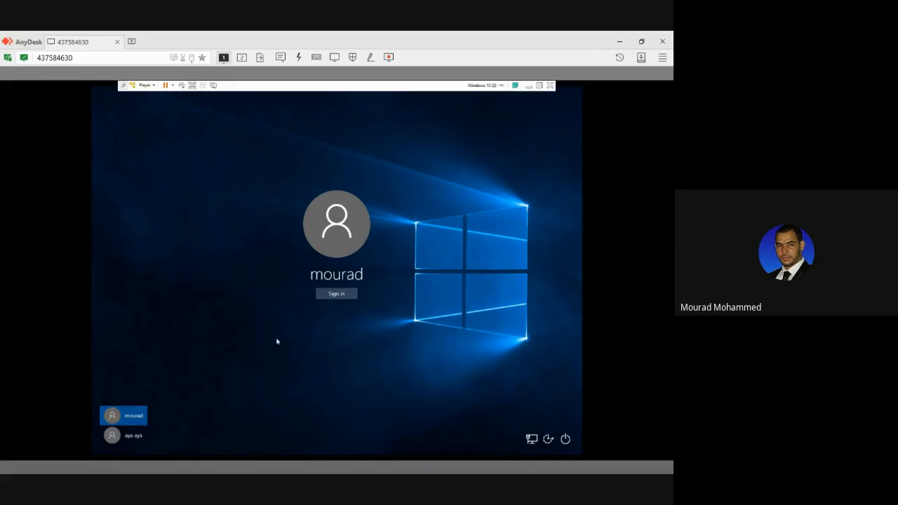
click(336, 294)
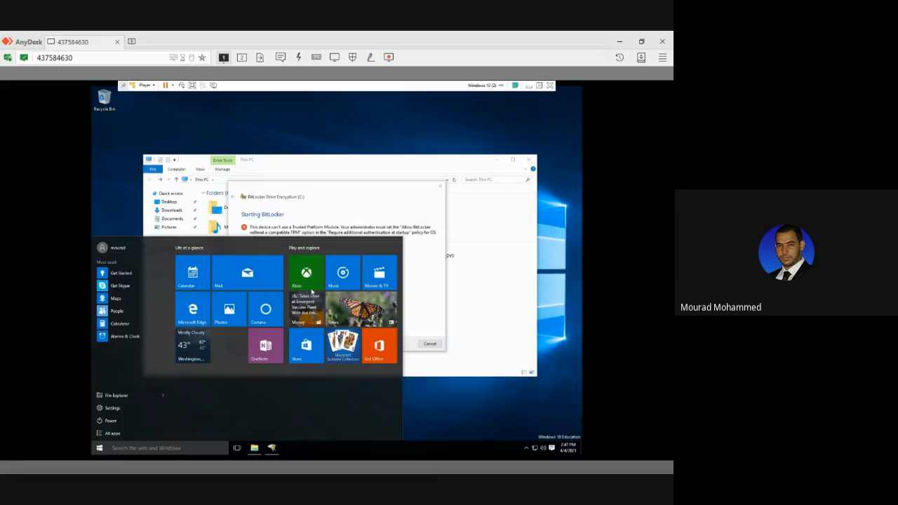
Cancel the open BitLocker wizard and try again to turn on BitLocker for Local Disk (C:).
click(298, 203)
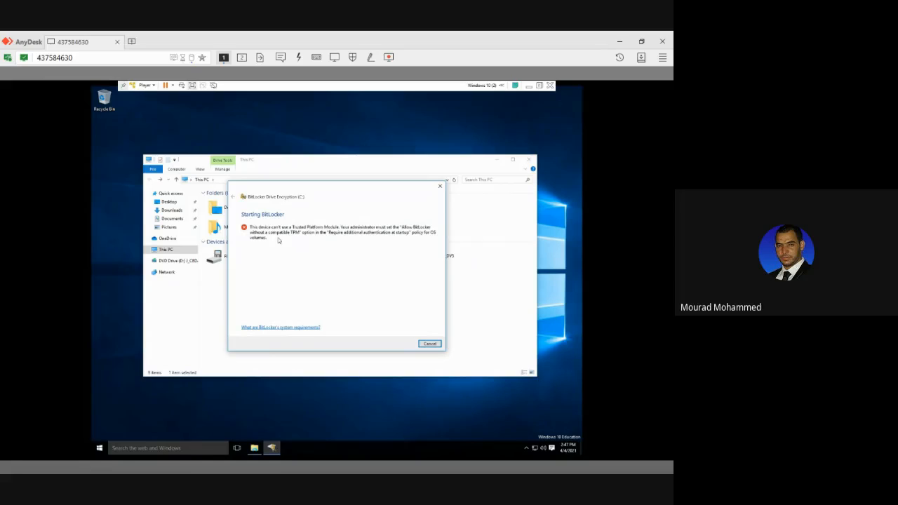
click(429, 344)
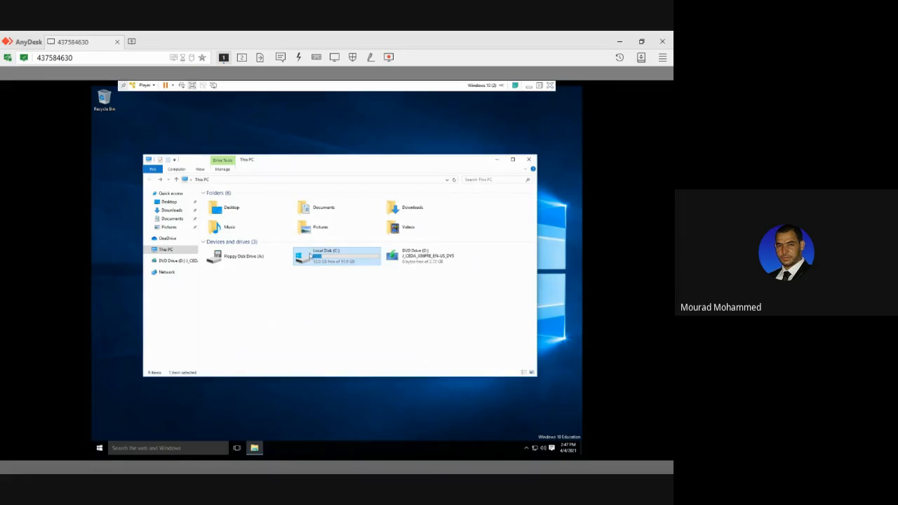
right_click(310, 254)
click(328, 282)
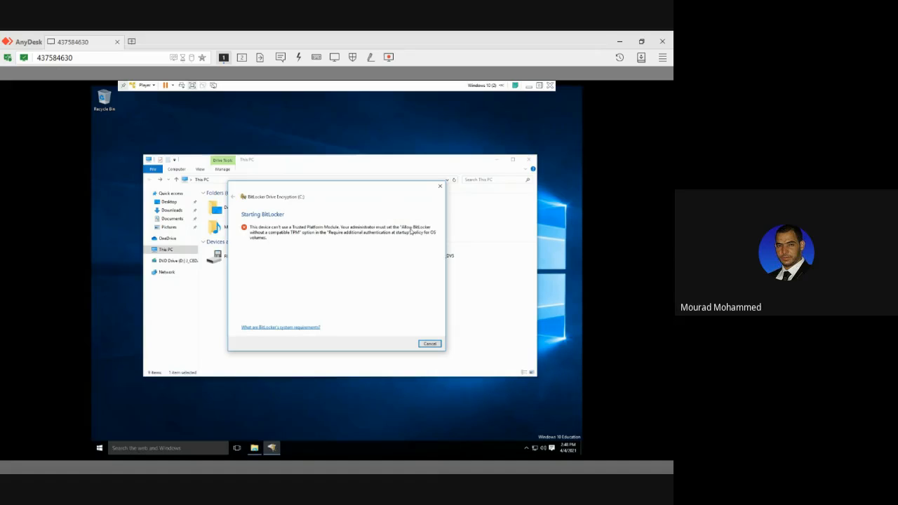
click(425, 344)
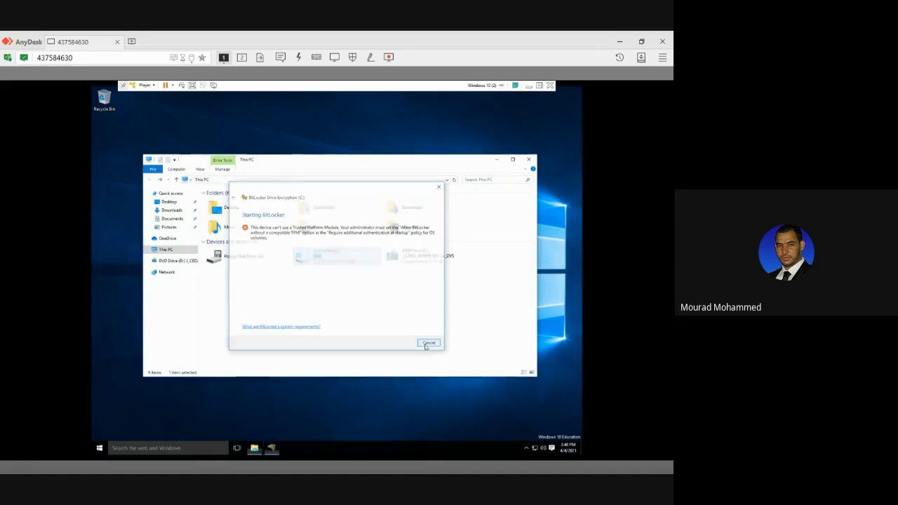
Find and open Edit group policy with the search "gp", maximize the editor and widen its tree pane.
click(141, 448)
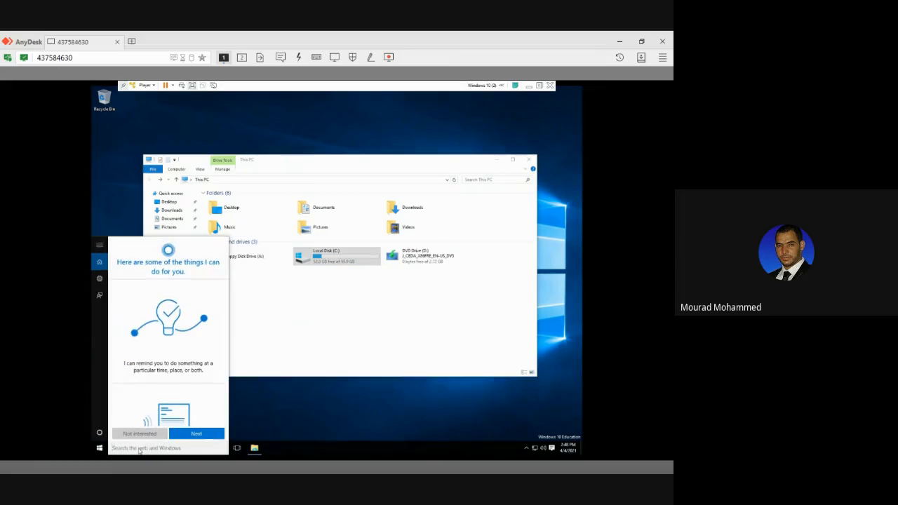
text(gp)
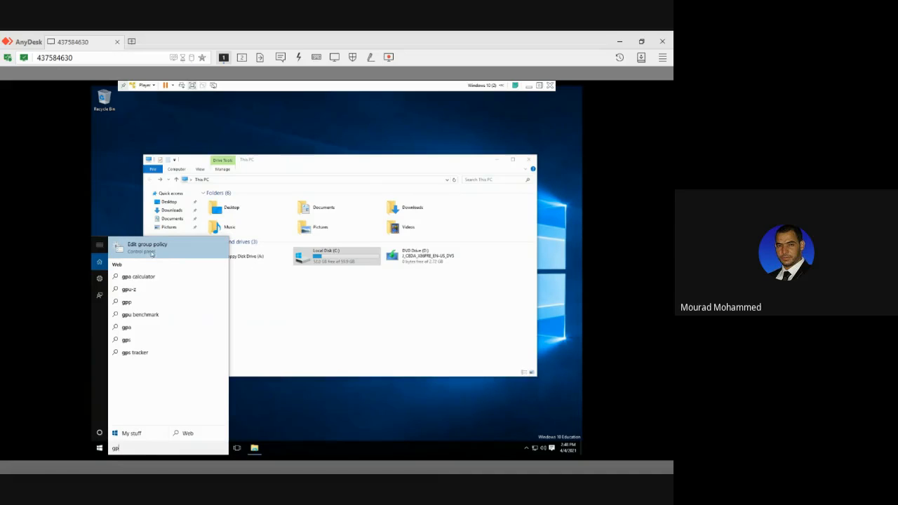
click(151, 251)
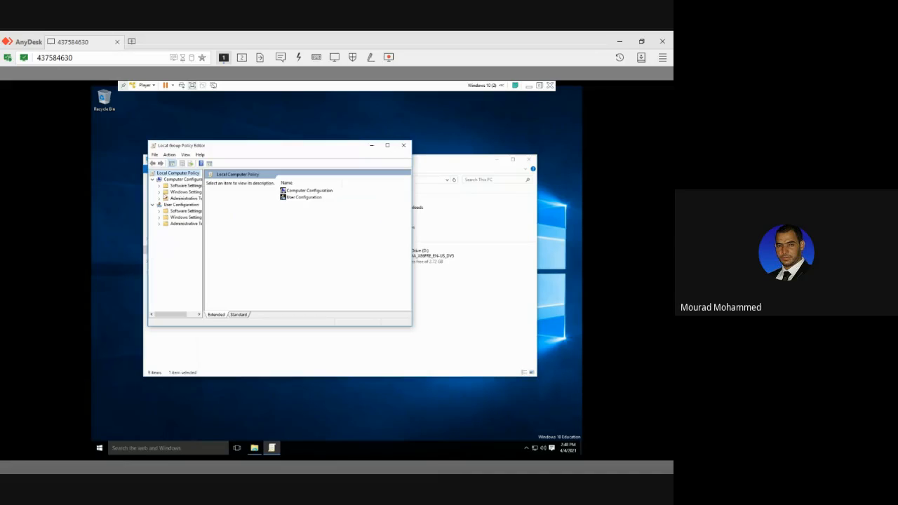
drag(215, 148, 287, 155)
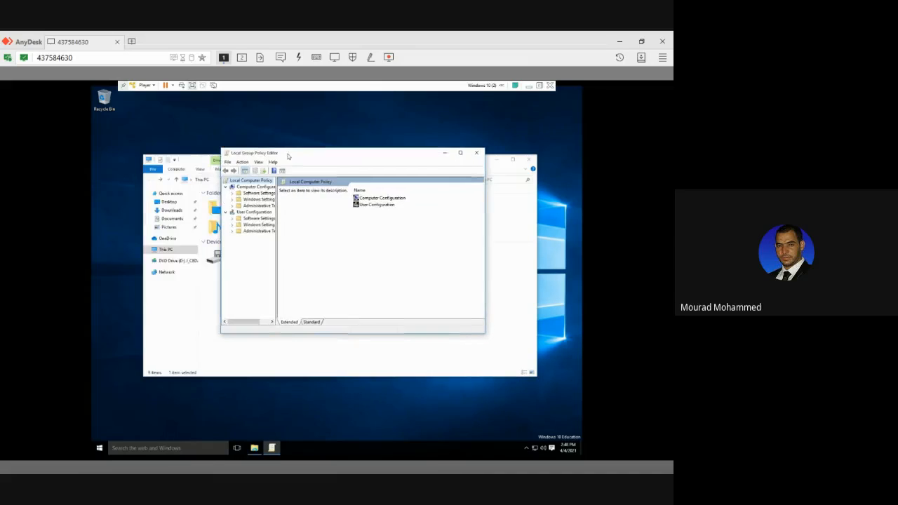
double_click(288, 155)
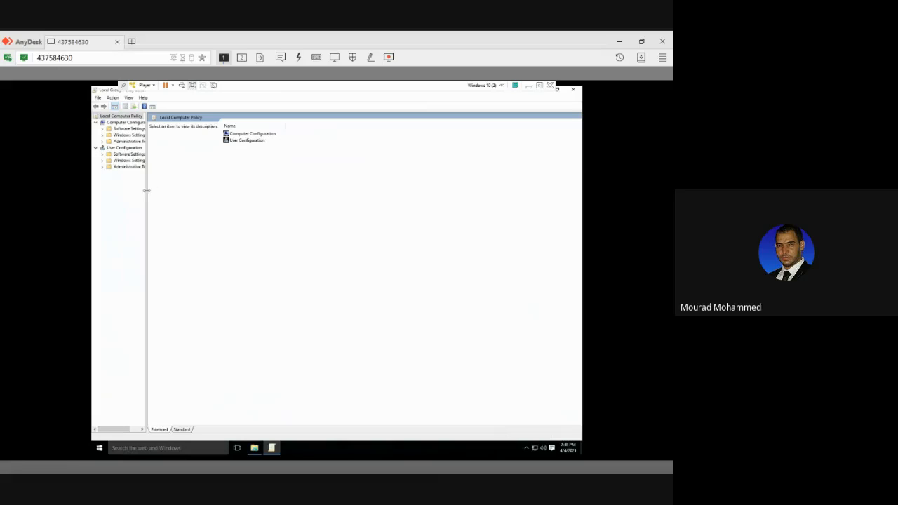
drag(146, 191, 197, 193)
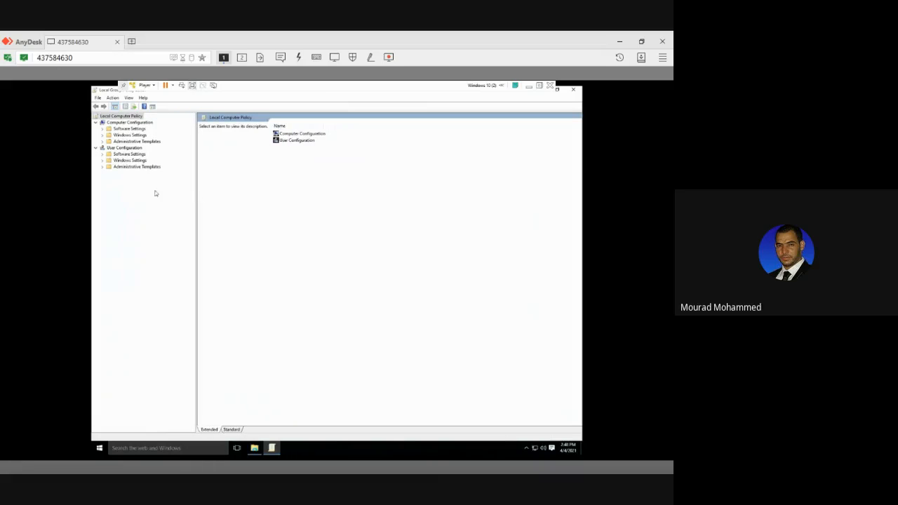
click(124, 141)
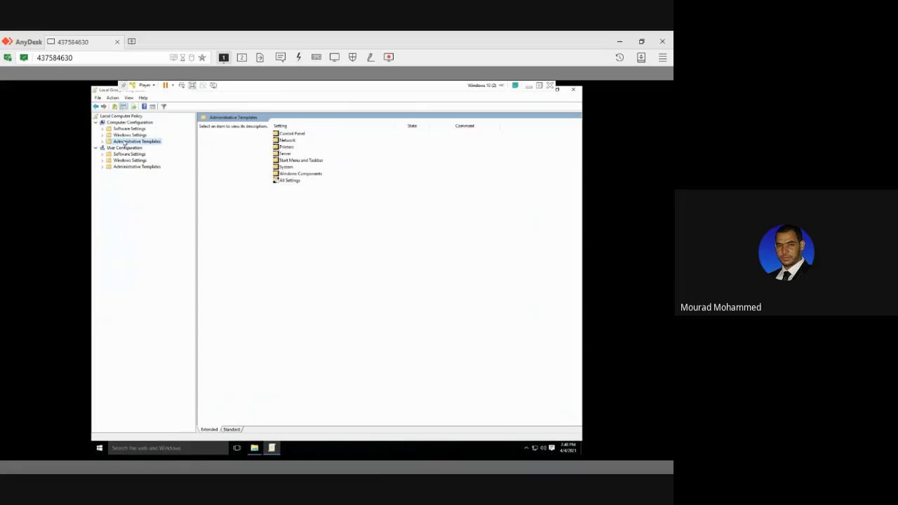
click(120, 123)
click(121, 166)
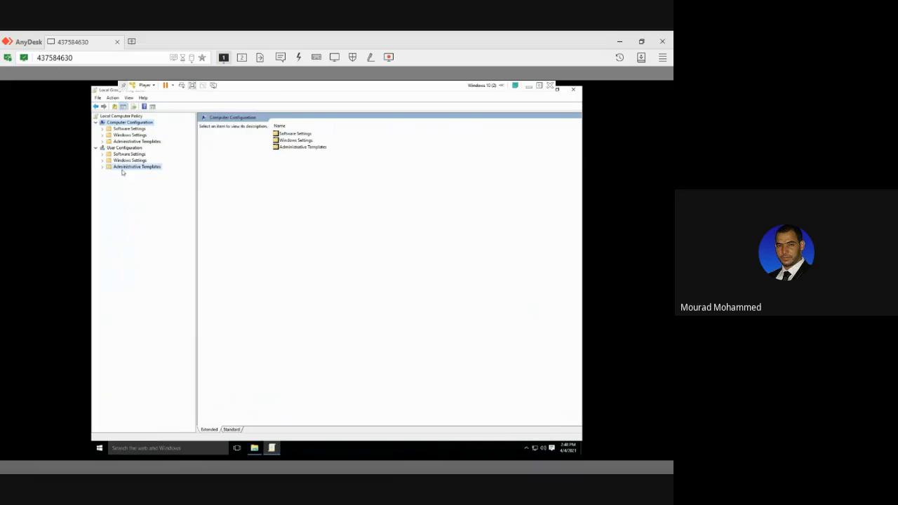
click(120, 148)
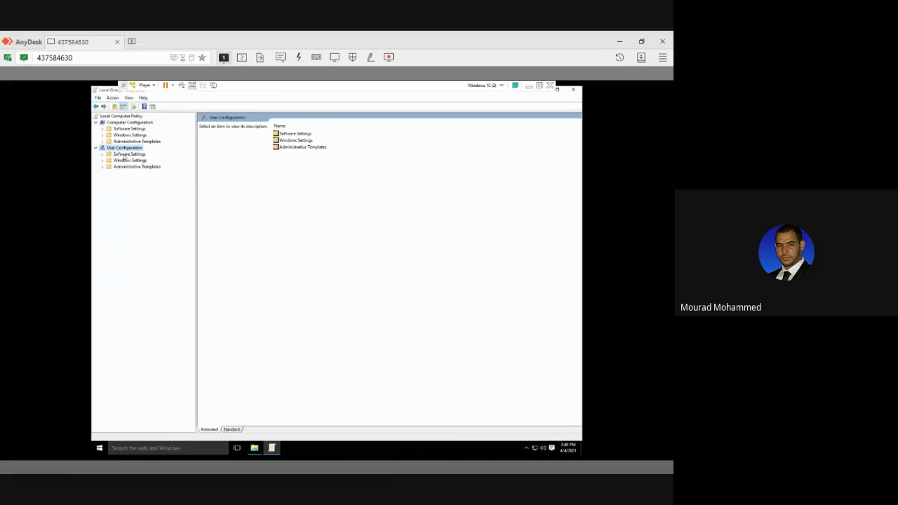
Open the Operating System Drives policies under Computer Configuration > Administrative Templates > Windows Components > BitLocker Drive Encryption.
click(127, 142)
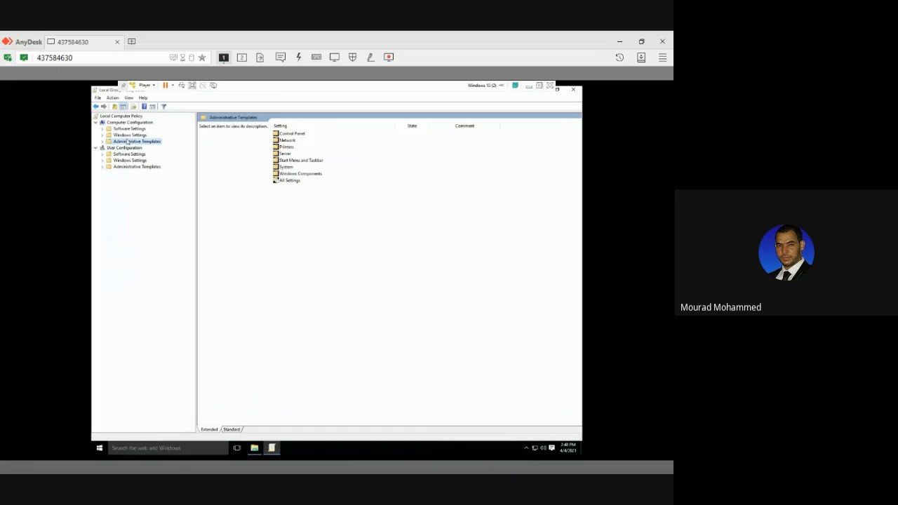
click(104, 142)
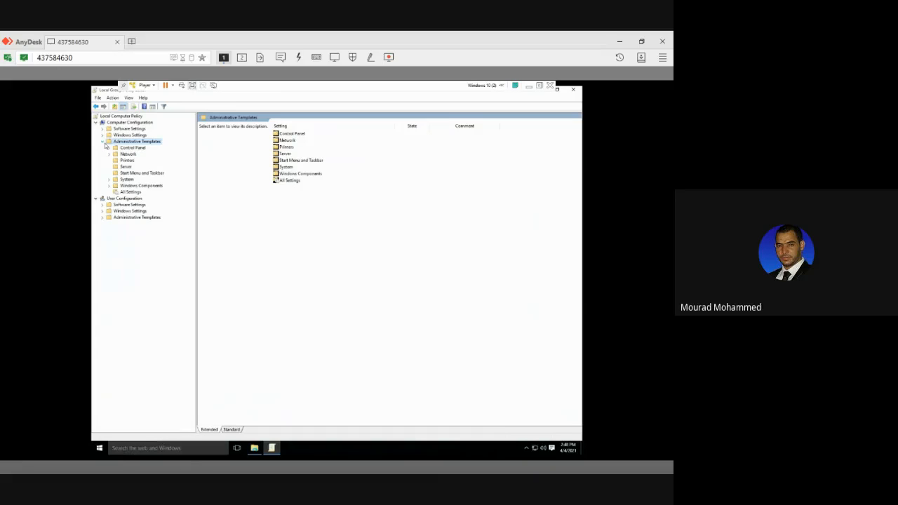
click(114, 186)
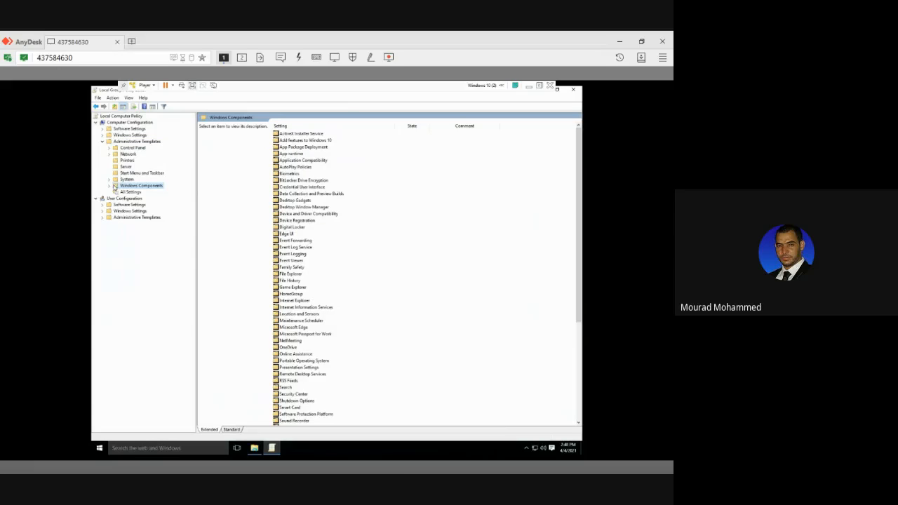
click(112, 186)
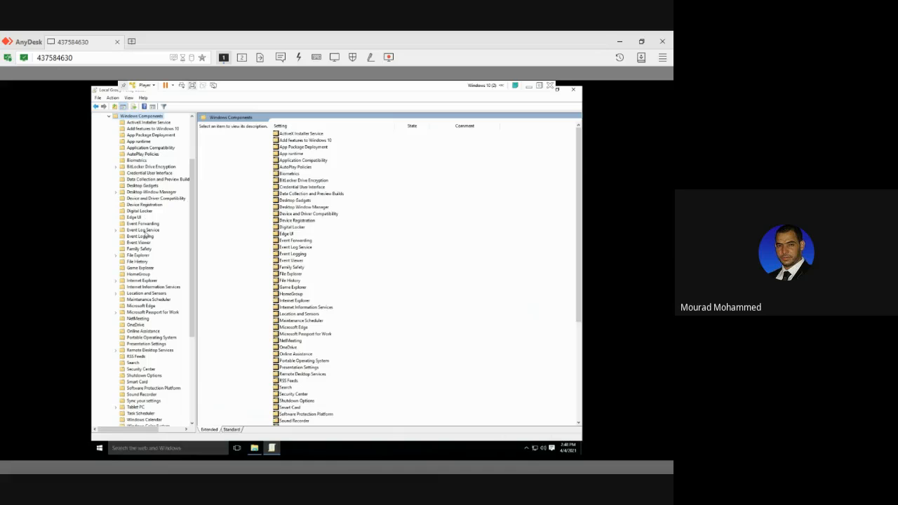
click(133, 167)
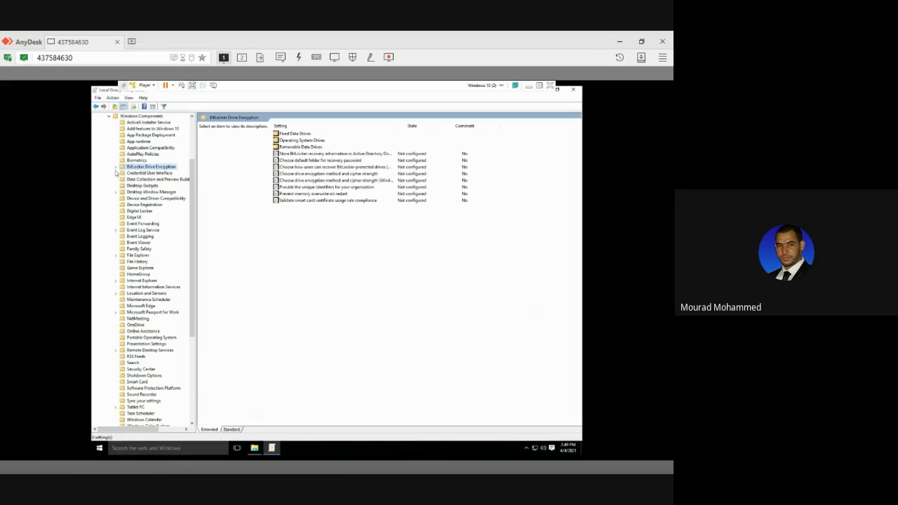
click(116, 168)
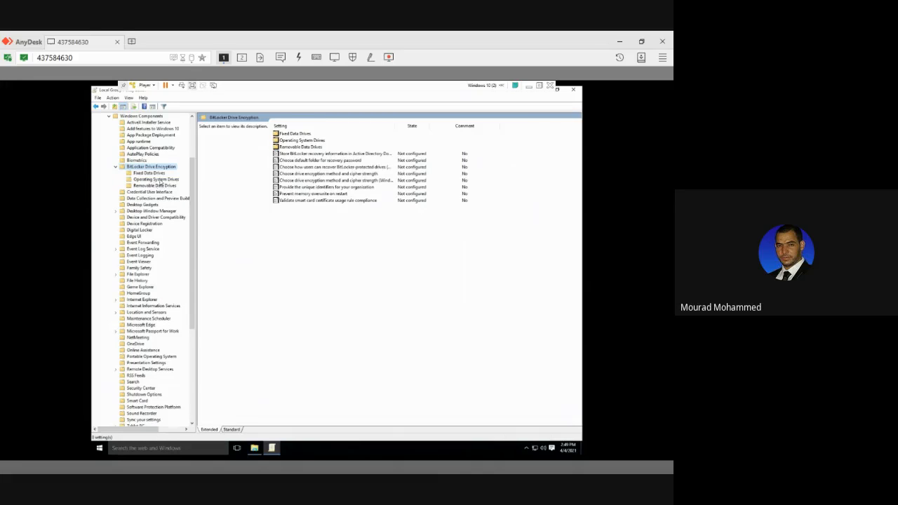
click(160, 180)
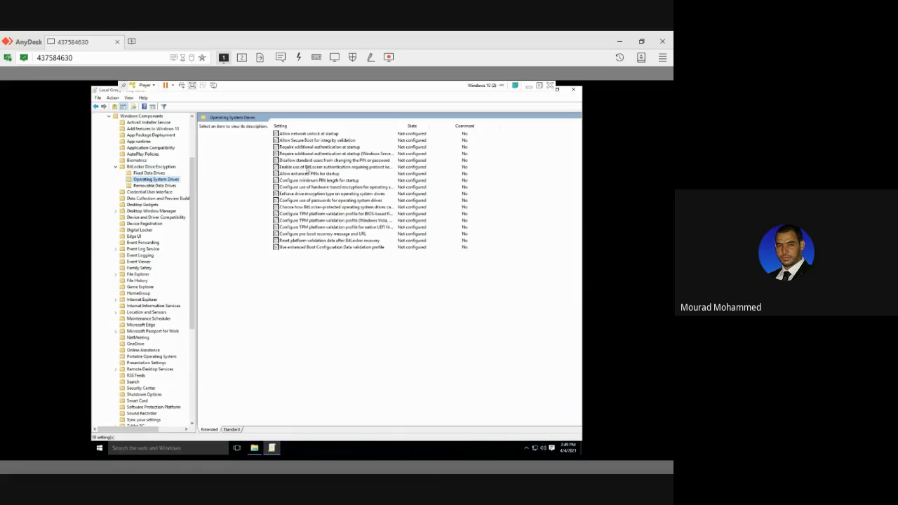
Set the policy Require additional authentication at startup to Enabled, allowing BitLocker without a compatible TPM, apply it and close the policy editor.
click(315, 148)
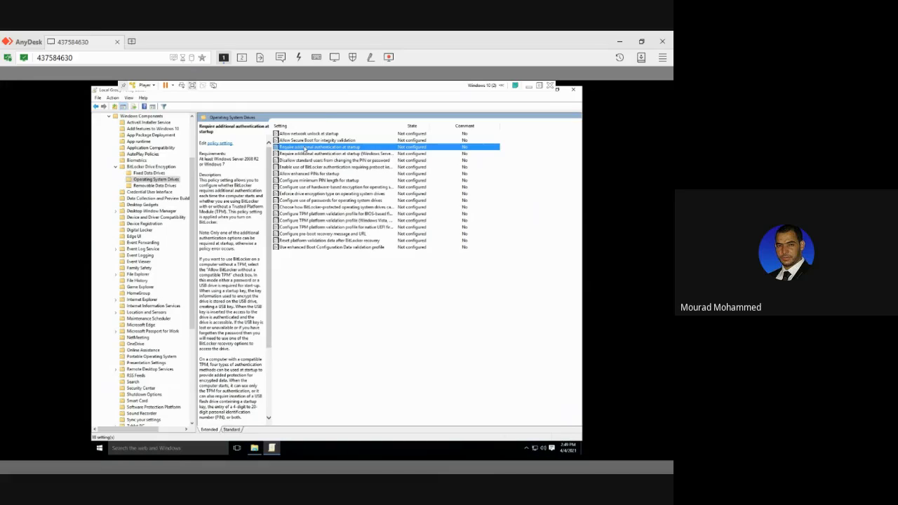
click(227, 144)
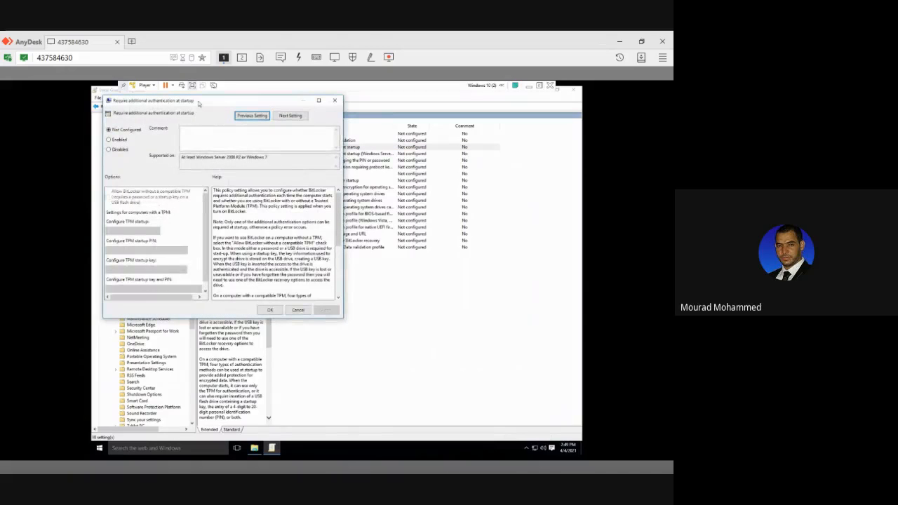
drag(199, 102, 355, 112)
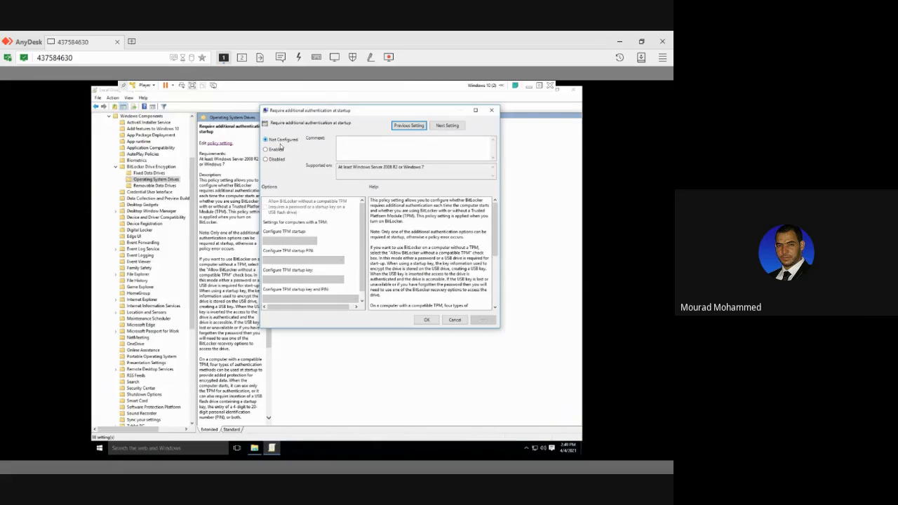
click(267, 150)
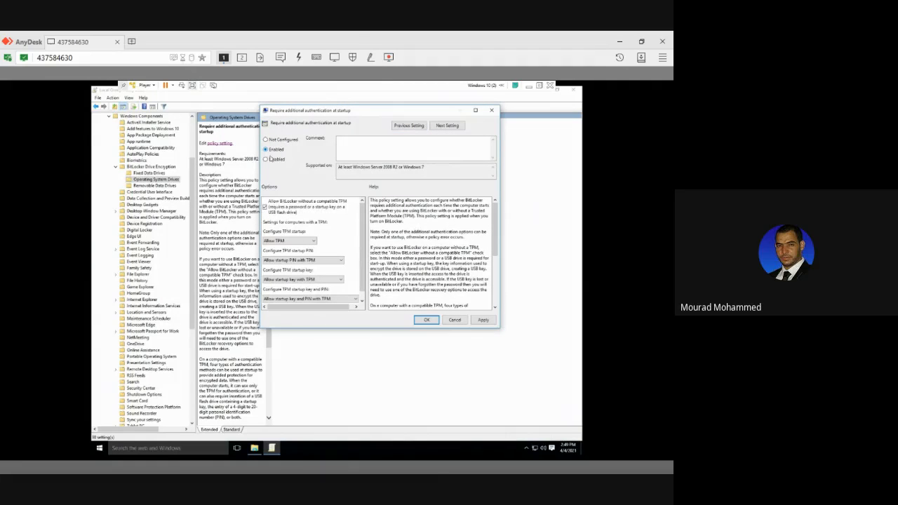
click(283, 241)
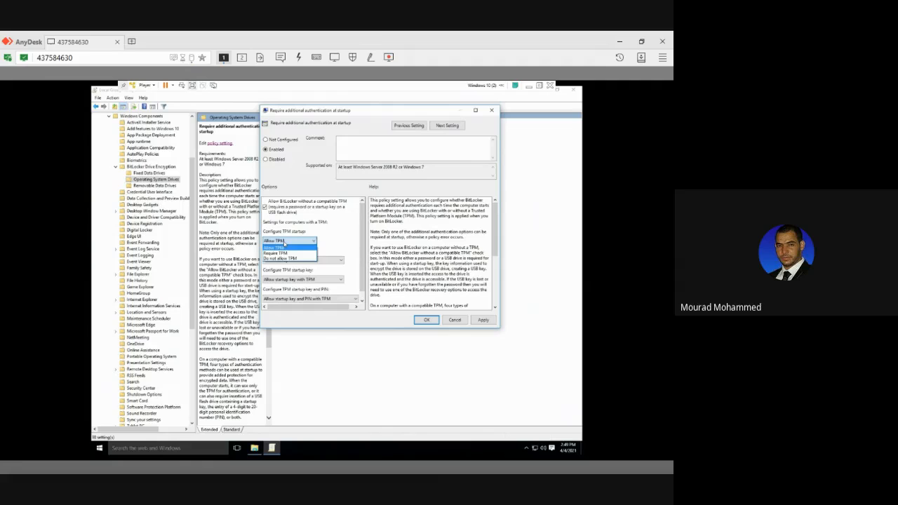
click(407, 269)
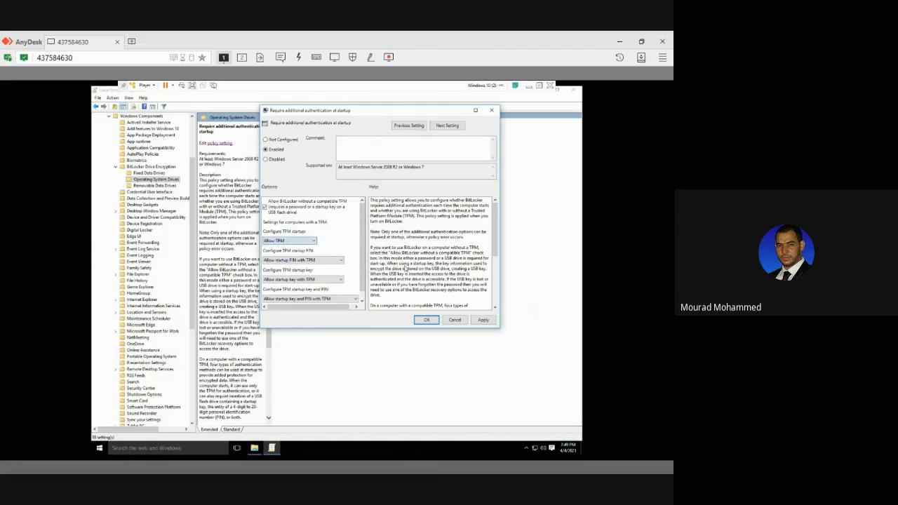
click(487, 320)
click(427, 319)
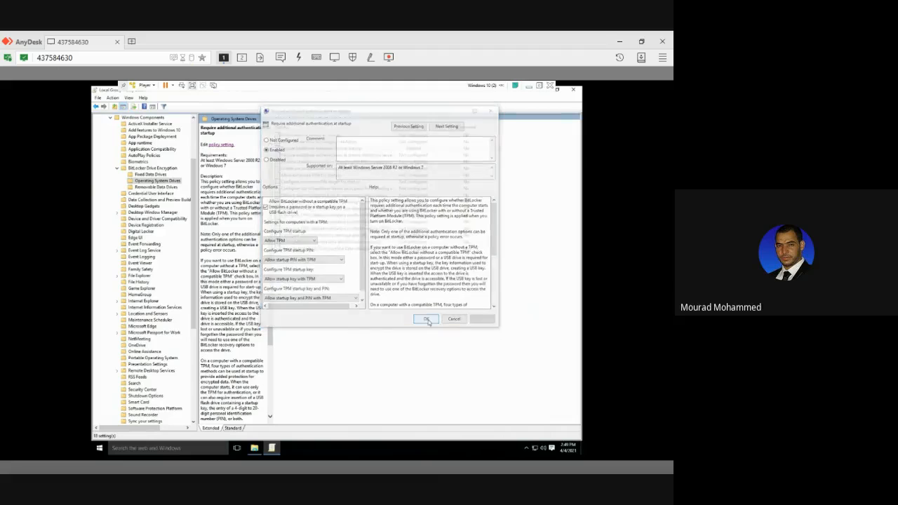
click(573, 91)
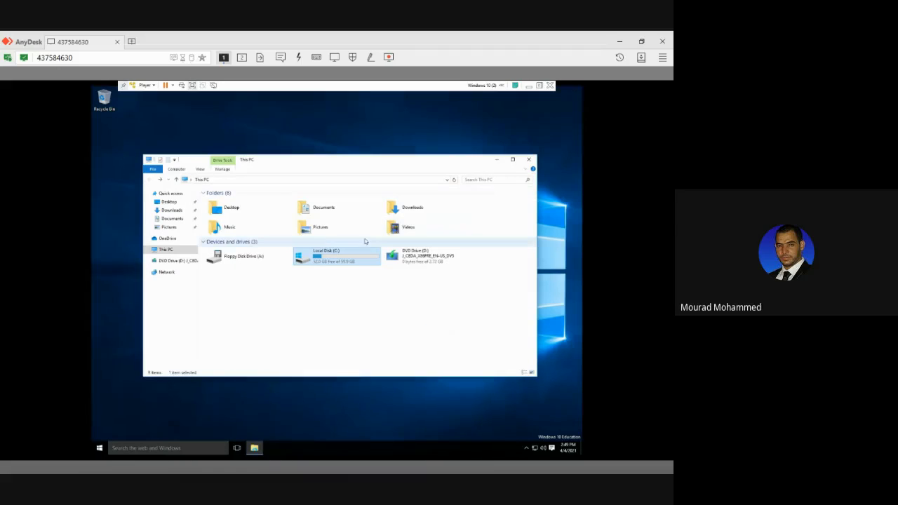
Turn on BitLocker for Local Disk (C:), prepare the drive for encryption and restart the computer.
right_click(318, 252)
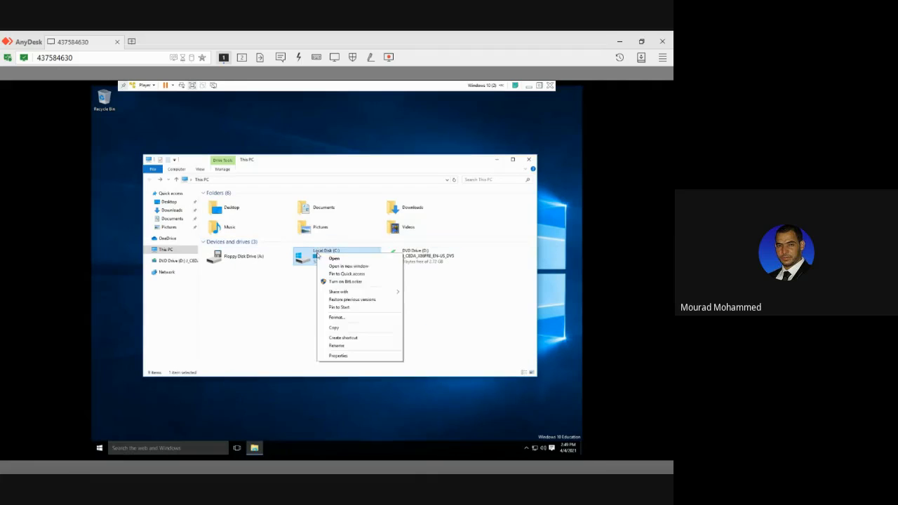
click(346, 281)
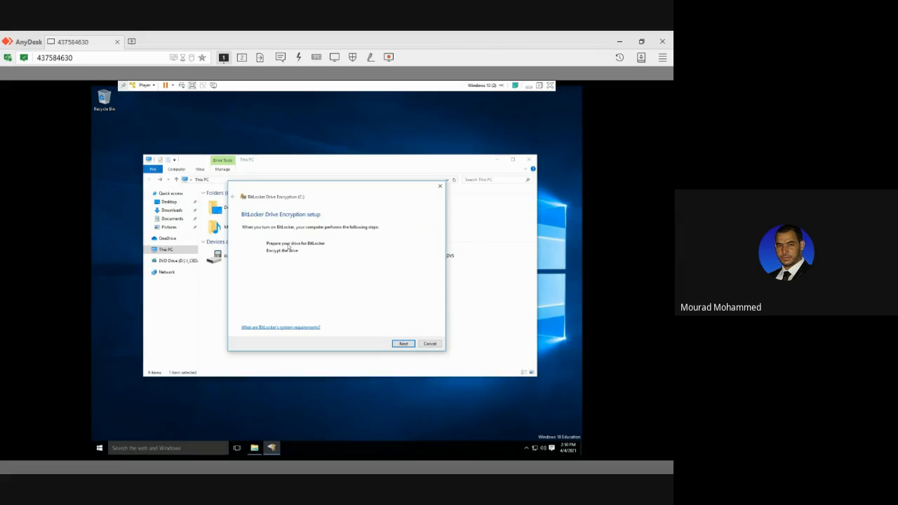
click(395, 344)
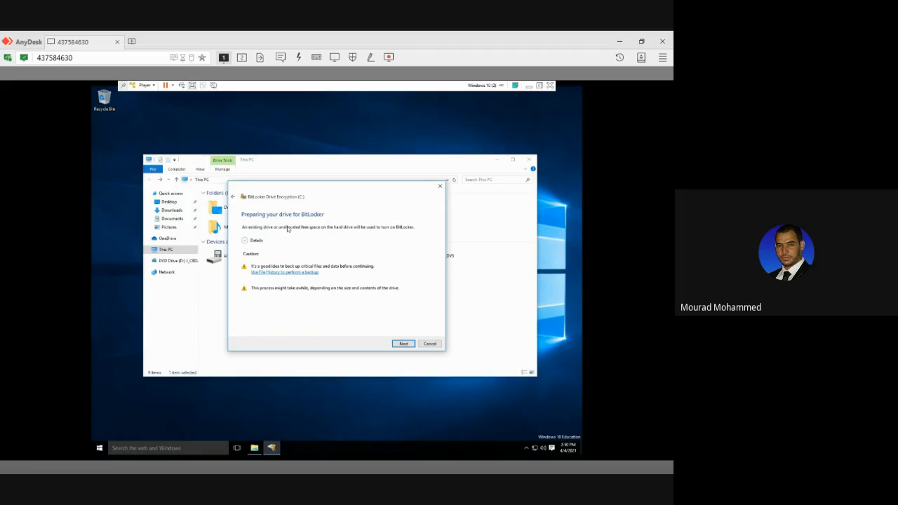
click(401, 343)
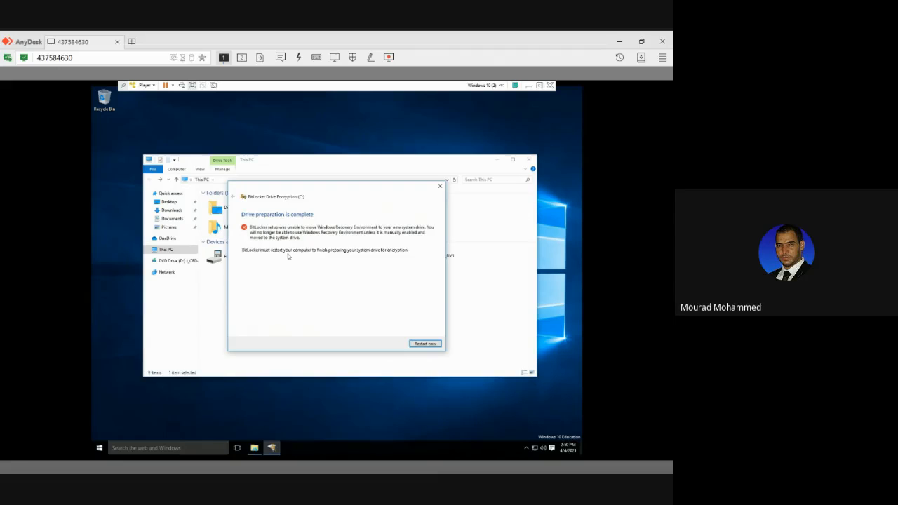
click(425, 344)
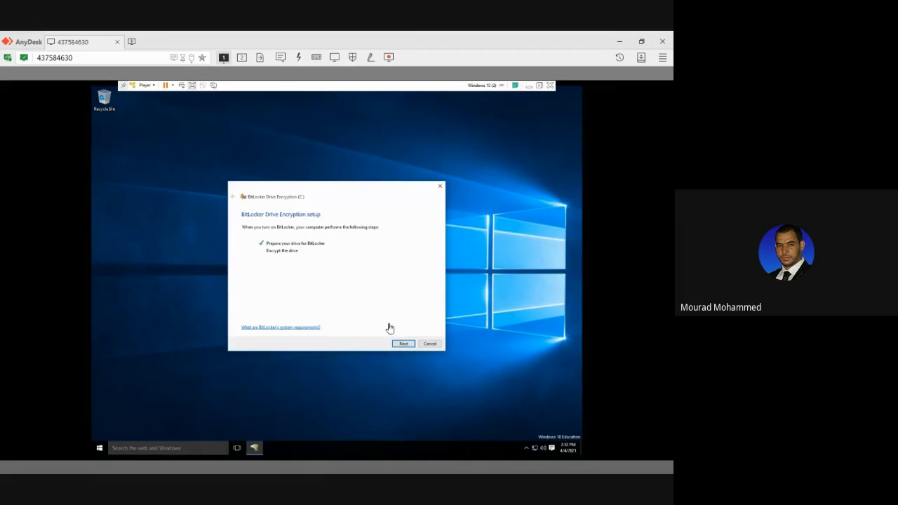
Continue the BitLocker setup, choose to unlock the drive at startup with a password and try to submit an unlock password.
click(403, 344)
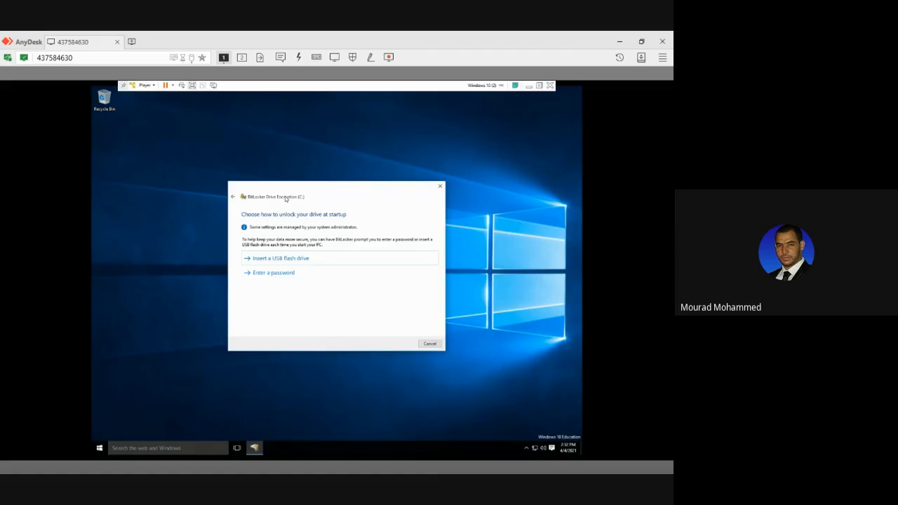
click(276, 274)
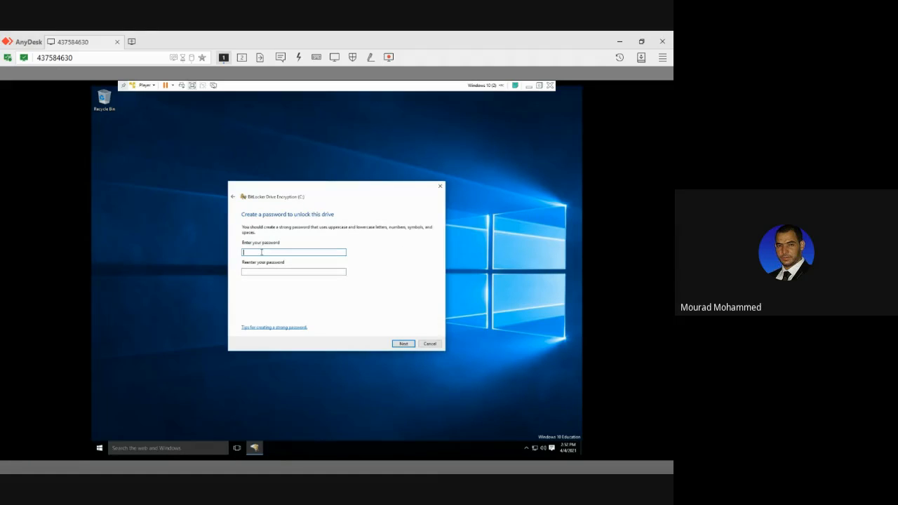
text(••••••••••••••)
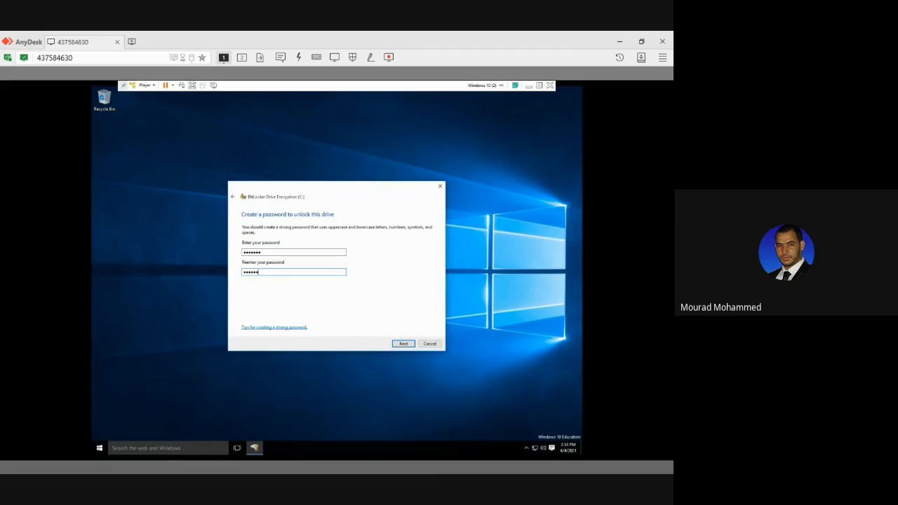
click(400, 345)
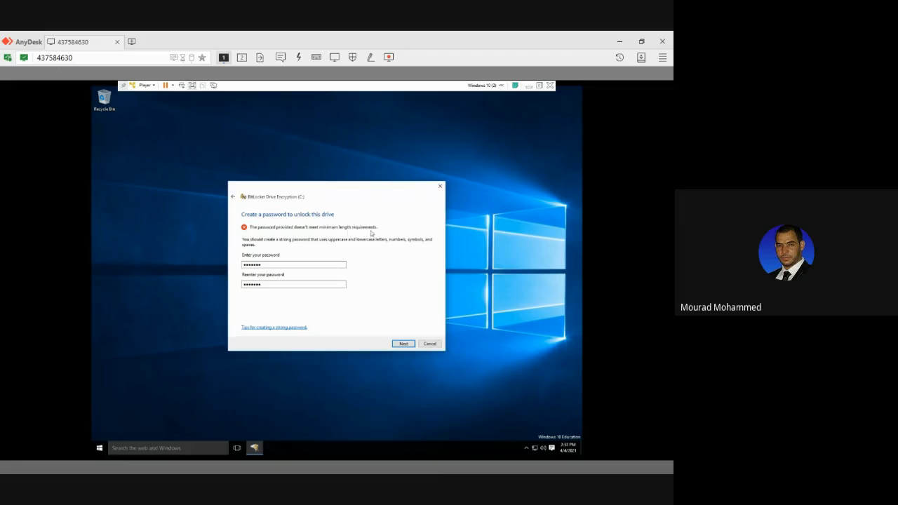
Replace the BitLocker unlock password and its confirmation with a longer one, and continue to the recovery key backup.
click(284, 266)
double_click(276, 266)
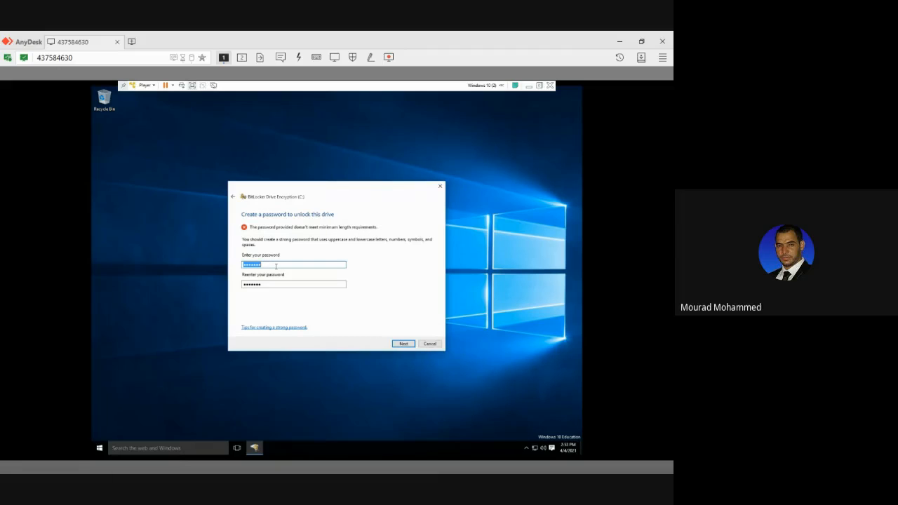
text(•••)
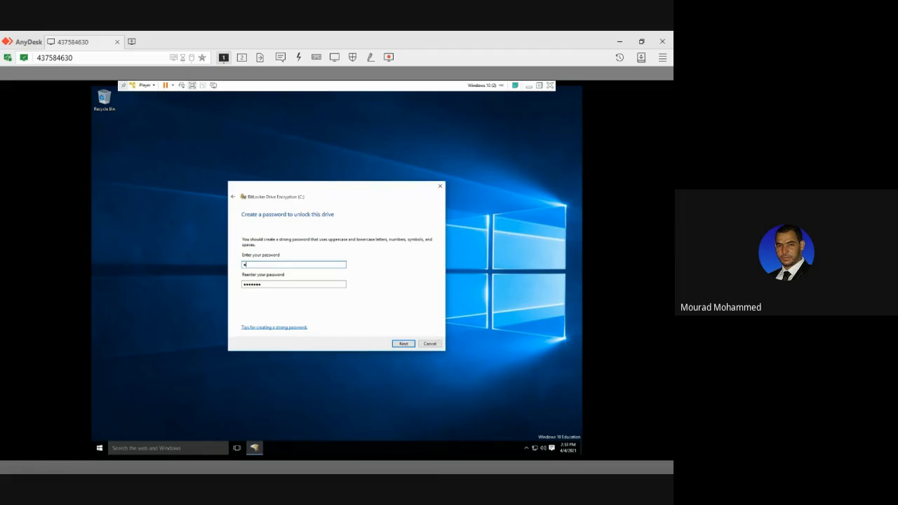
text(••••••)
double_click(276, 282)
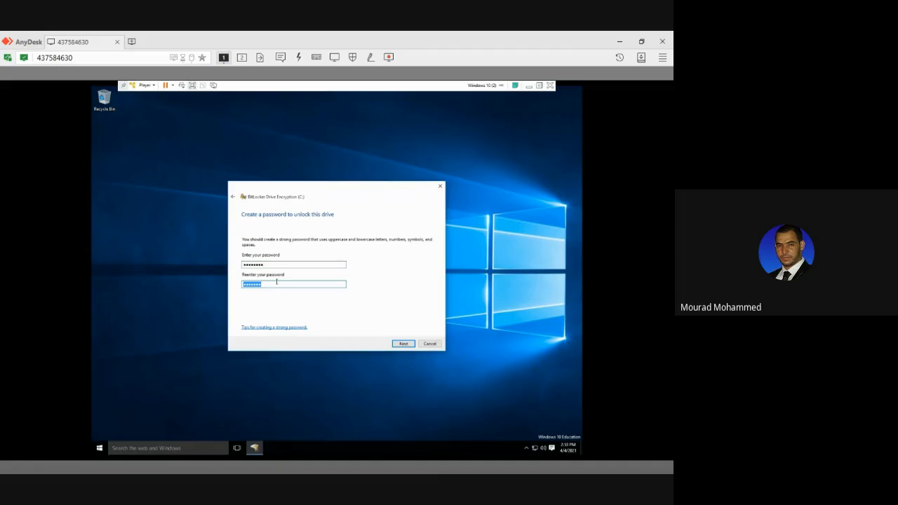
text(•••••••••)
click(403, 343)
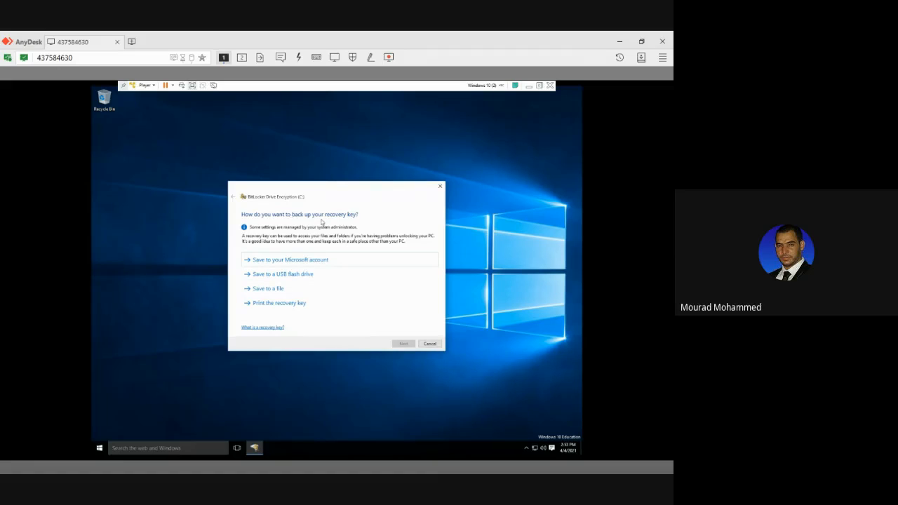
Try to back up the recovery key to the Microsoft account, and try to save it as a file on the Desktop.
click(296, 262)
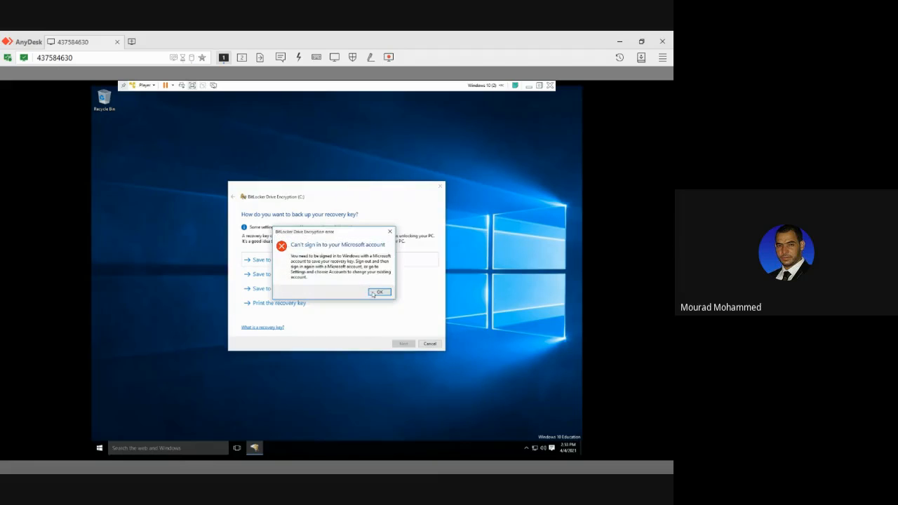
click(377, 291)
click(269, 289)
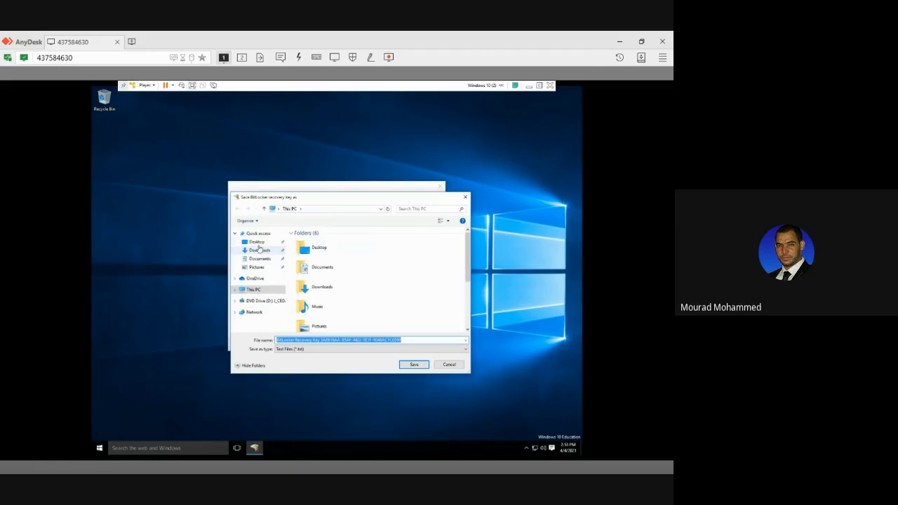
click(258, 244)
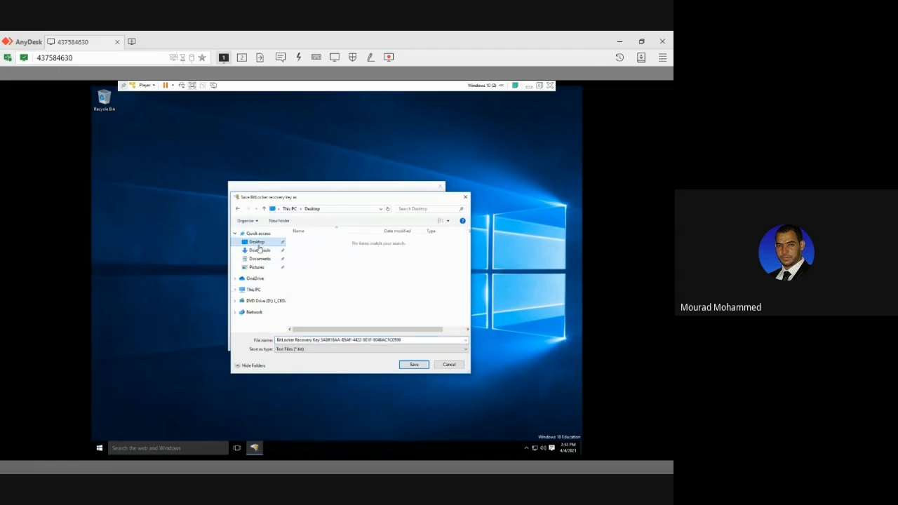
click(407, 365)
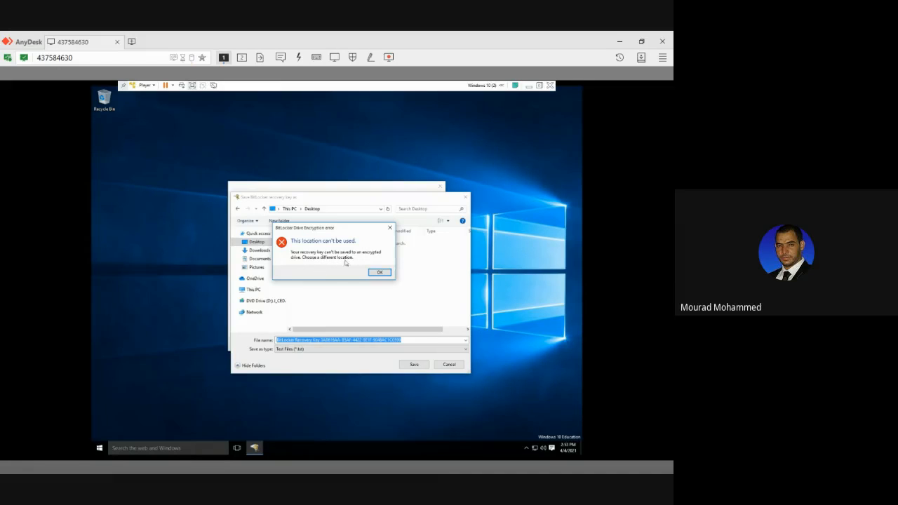
click(377, 273)
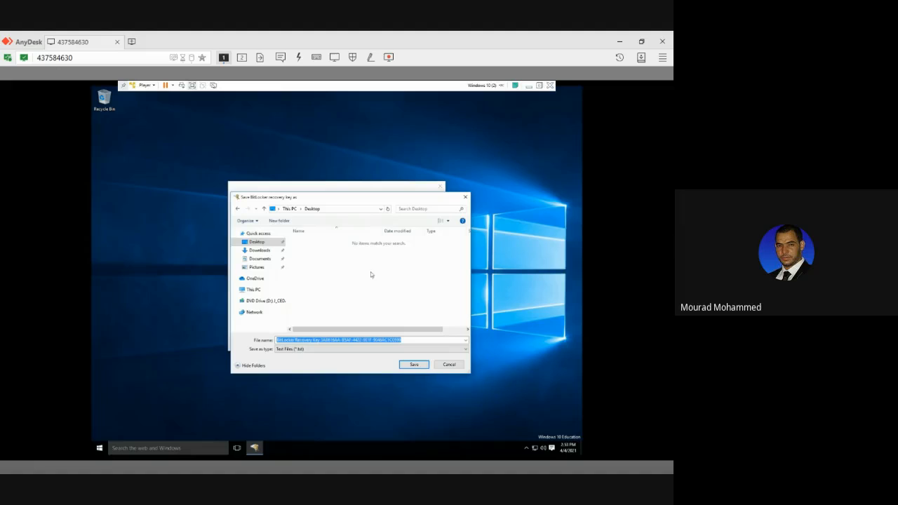
Try to save the recovery key file in the Documents folder, and cancel saving it to a file.
click(237, 290)
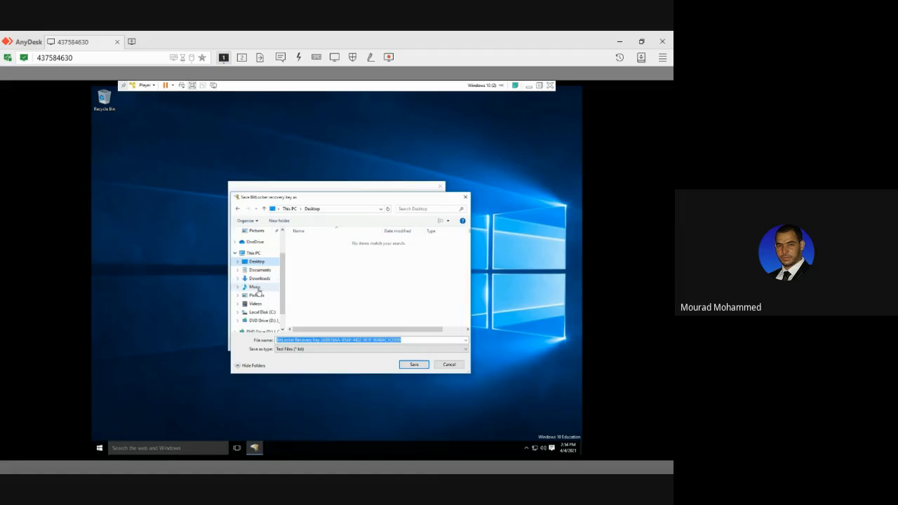
scroll(265, 314, down, 1)
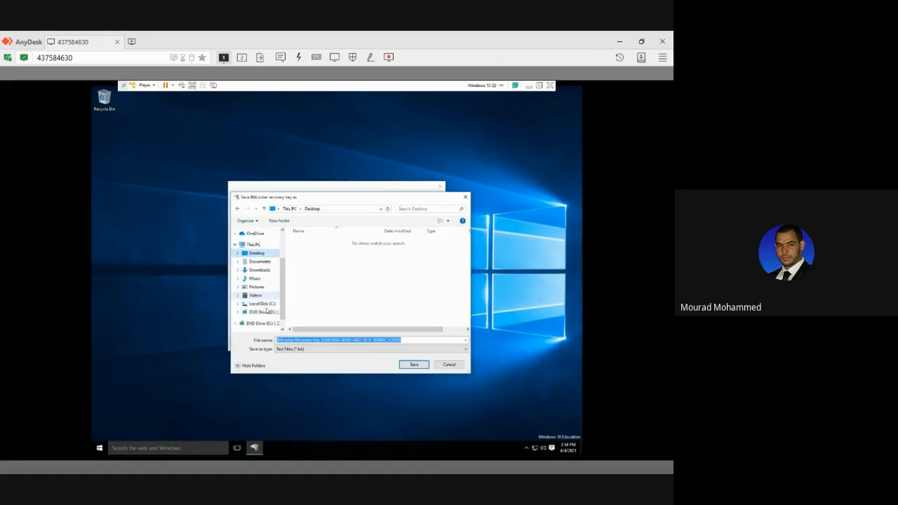
scroll(266, 311, up, 1)
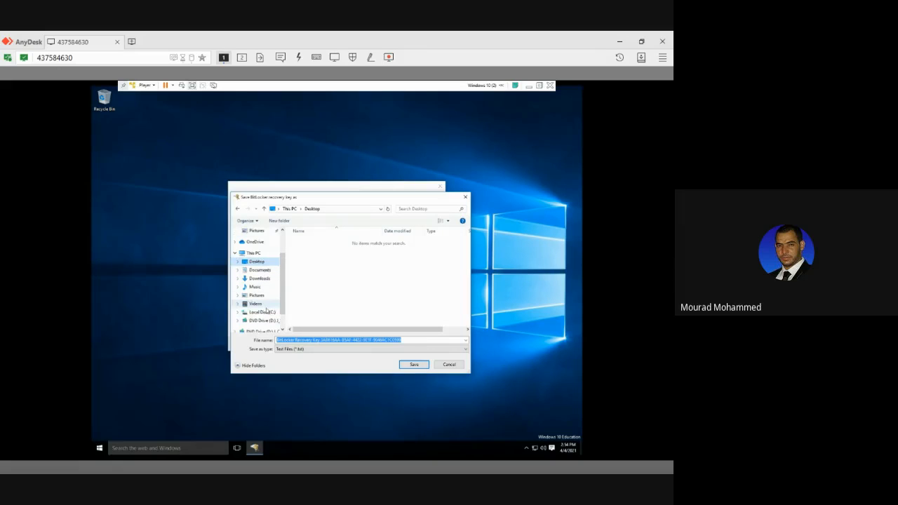
click(258, 271)
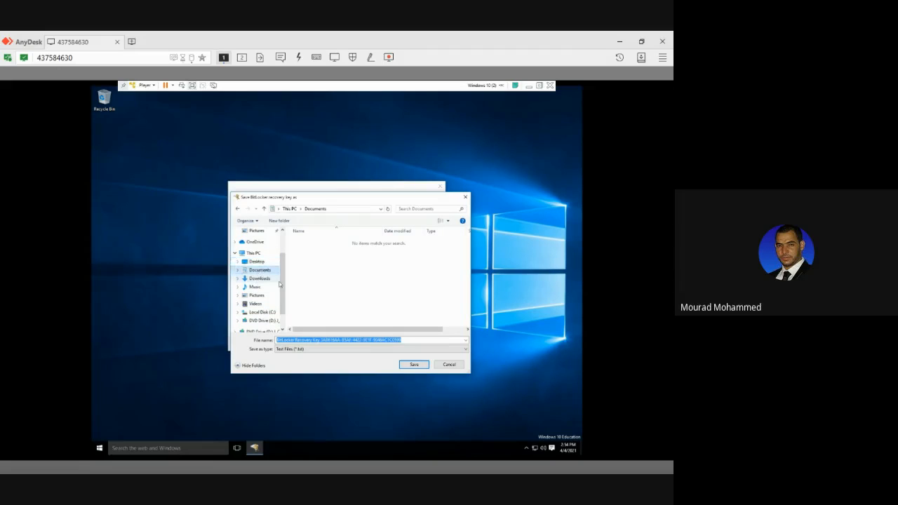
click(414, 365)
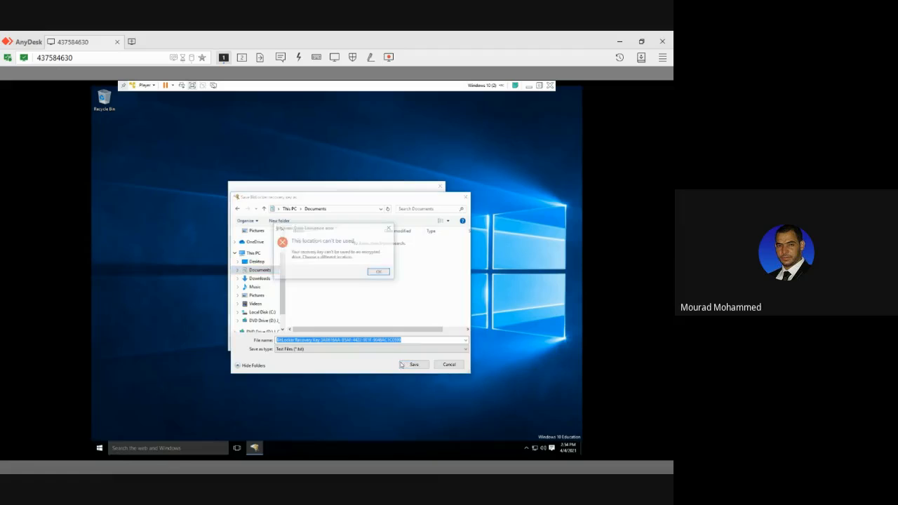
click(380, 273)
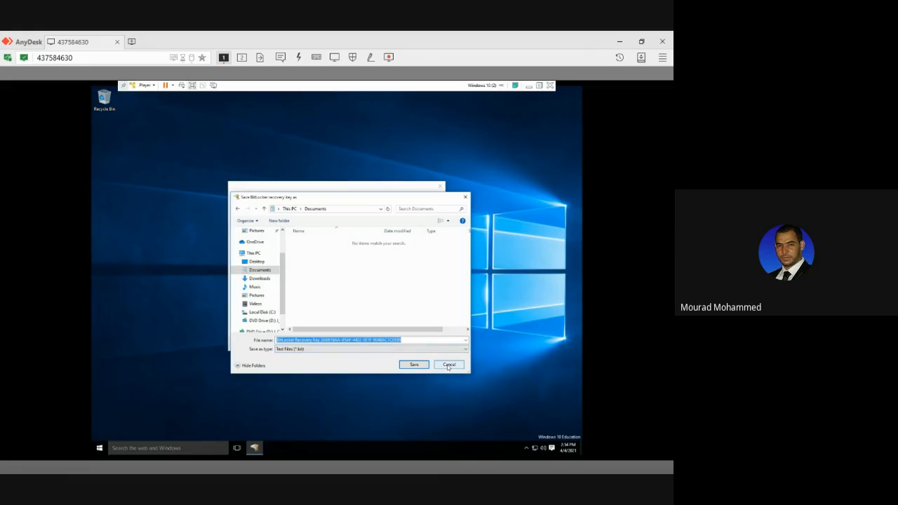
click(448, 365)
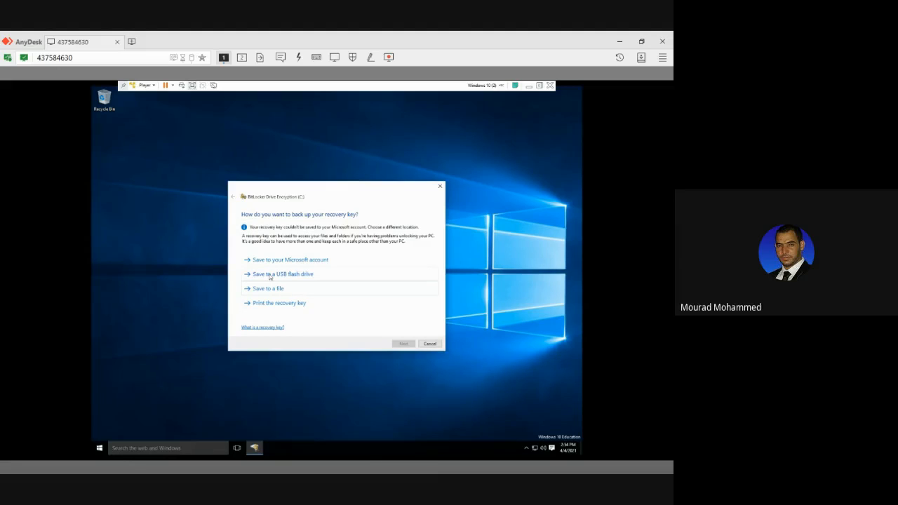
Print the recovery key with Microsoft Print to PDF, save the output in Documents as recor, and continue the BitLocker setup.
click(269, 303)
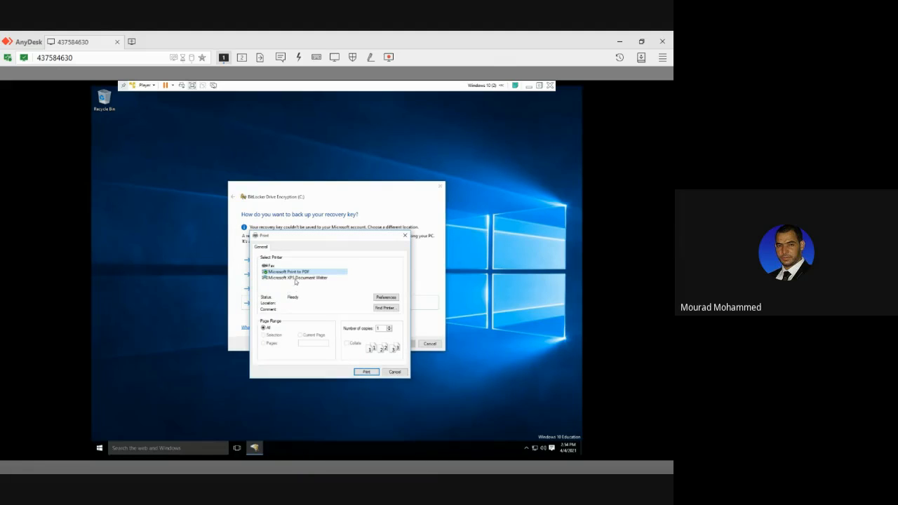
click(291, 272)
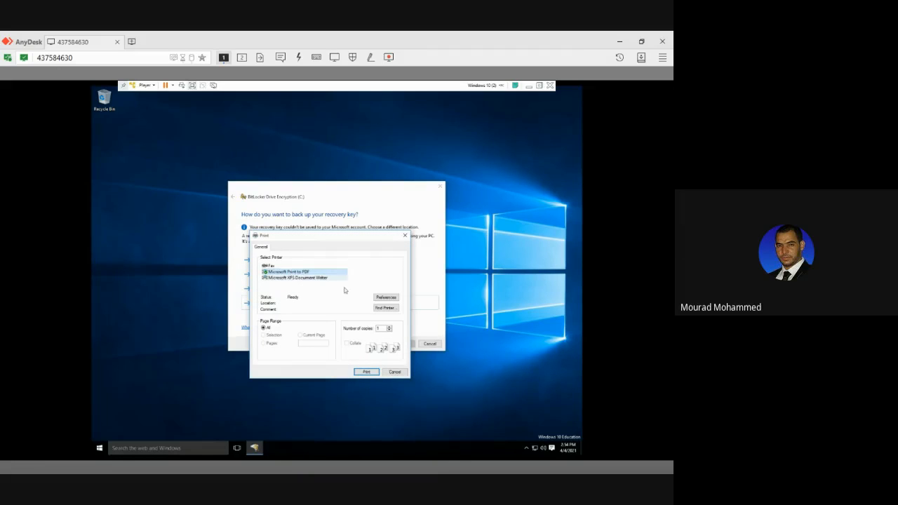
click(366, 373)
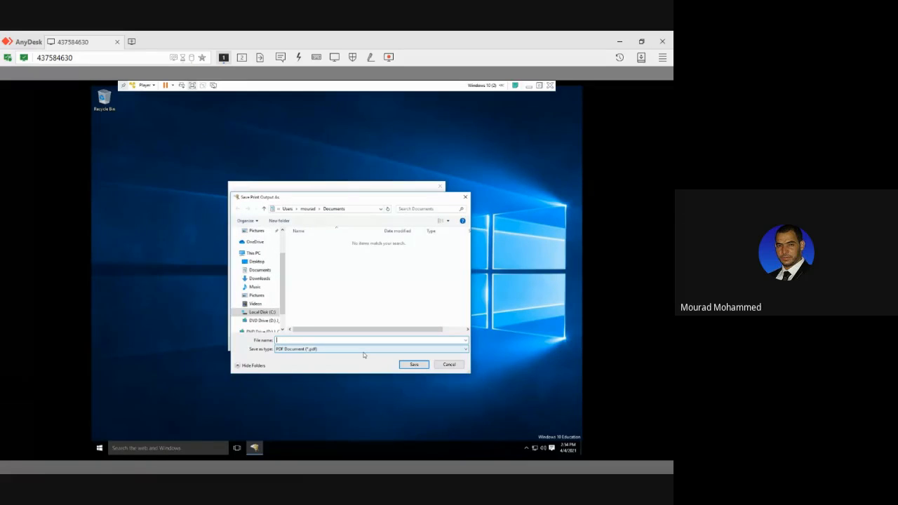
text(recor)
click(415, 365)
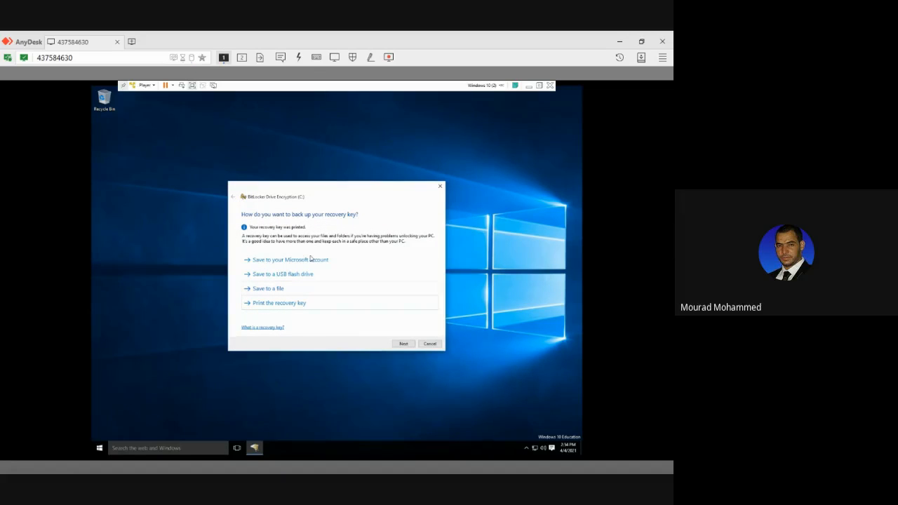
click(411, 345)
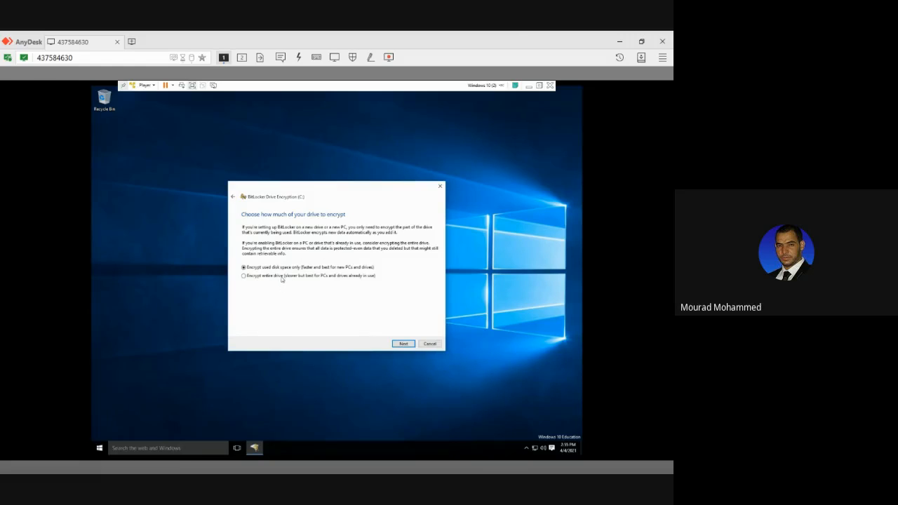
Choose to encrypt used disk space only, turn off the BitLocker system check and start encrypting drive C:.
click(402, 344)
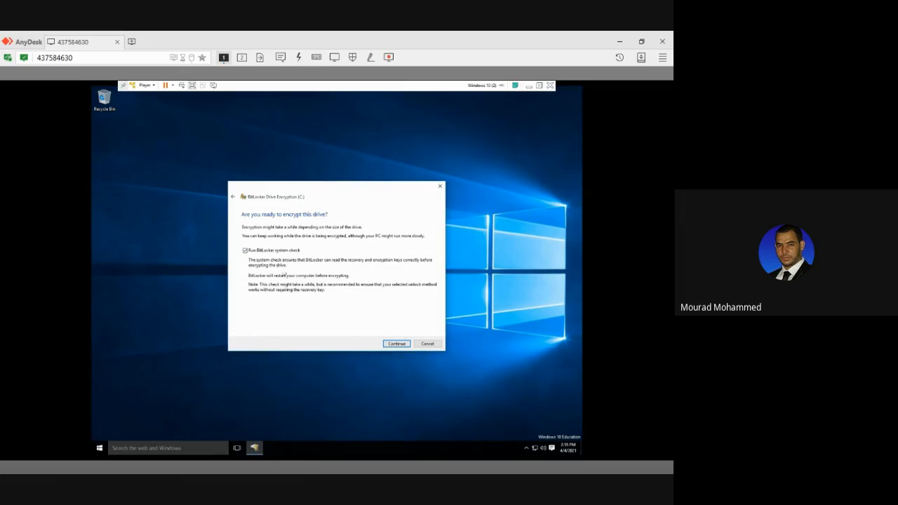
click(245, 251)
click(393, 343)
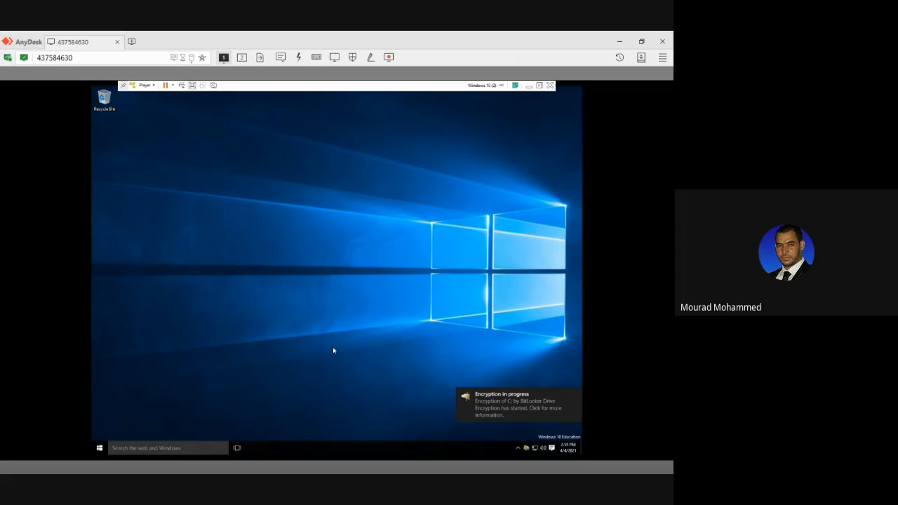
Open the BitLocker encryption status for drive C:, wait for encryption to finish and dismiss the status window.
click(506, 405)
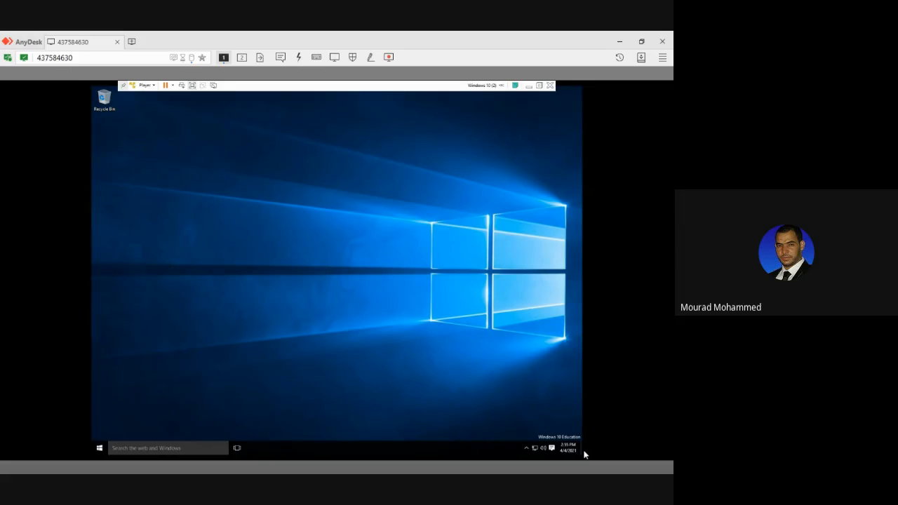
click(526, 449)
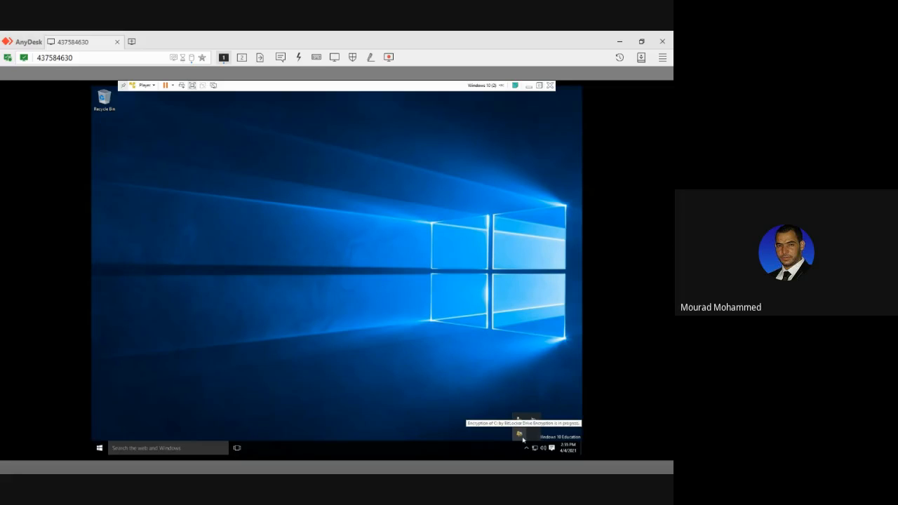
click(520, 436)
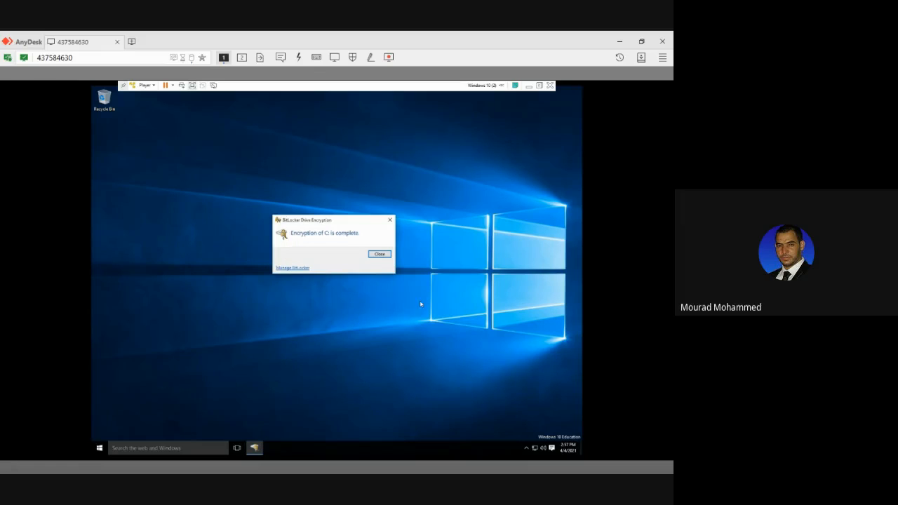
click(379, 254)
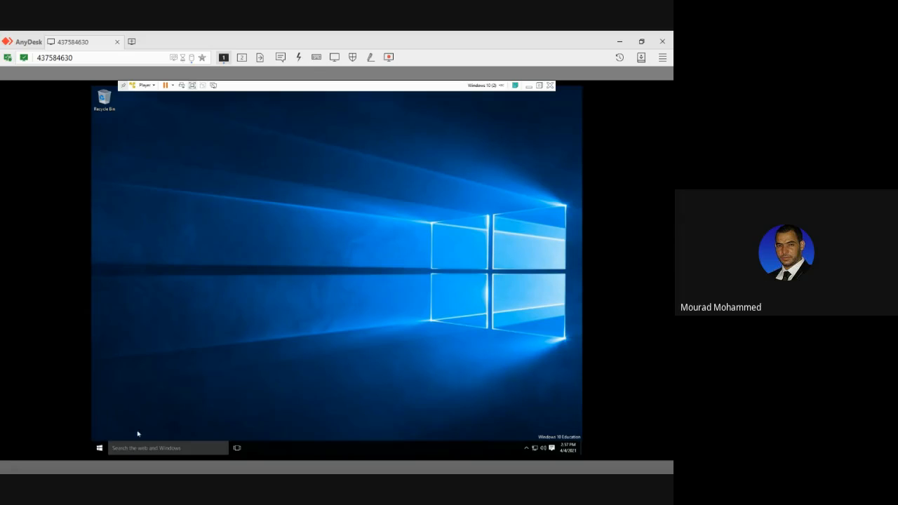
Open File Explorer, view the contents of Local Disk (C:) and return to This PC.
click(99, 447)
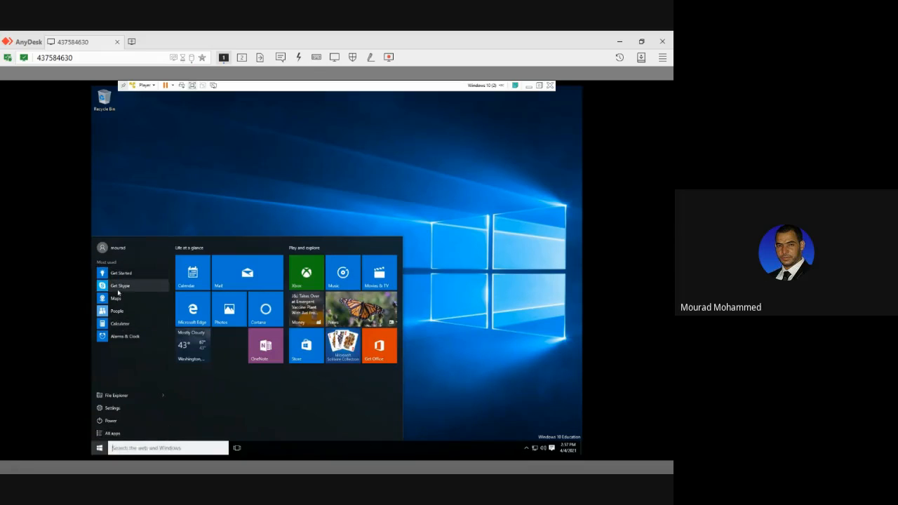
text(pc)
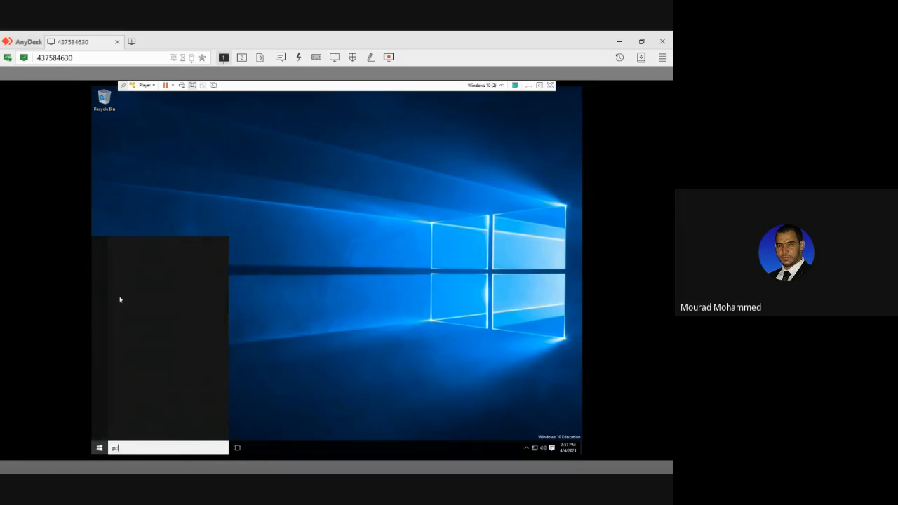
key(super+e)
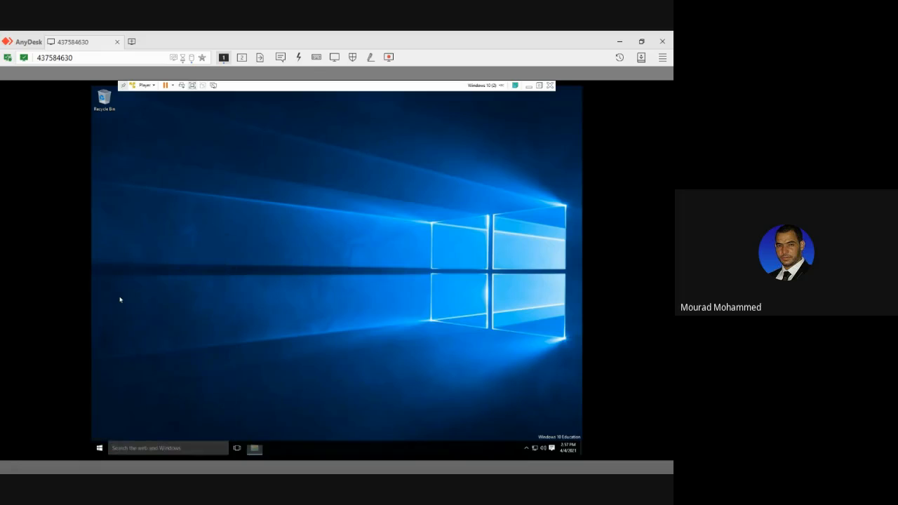
double_click(309, 260)
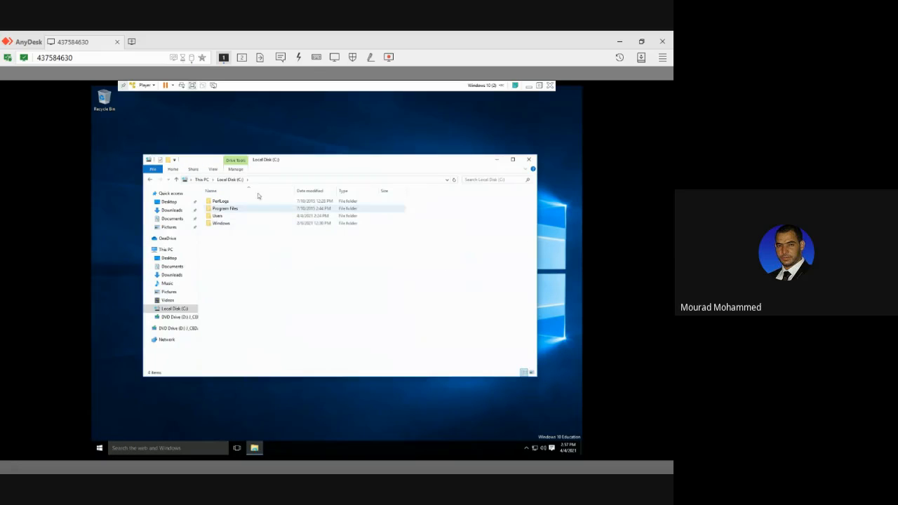
click(201, 180)
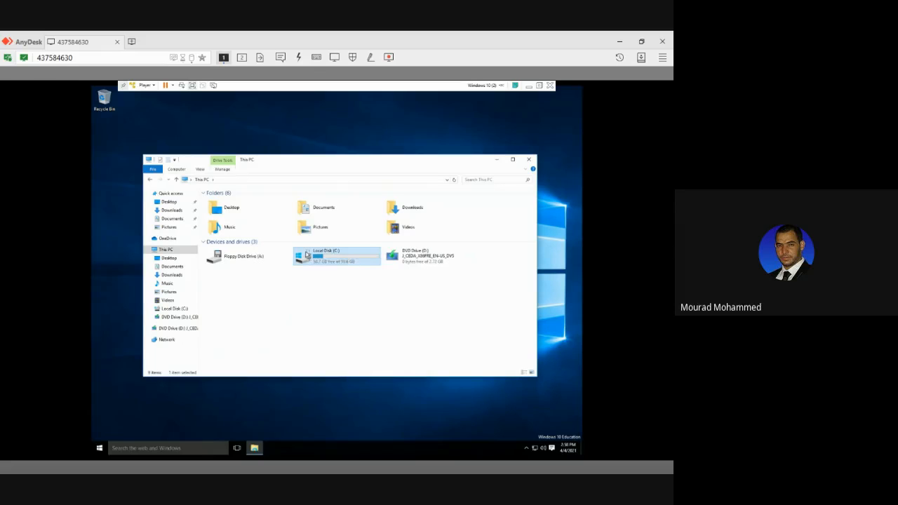
Open BitLocker management for Local Disk (C:), check the drive's protection status and options, and close both windows.
right_click(306, 254)
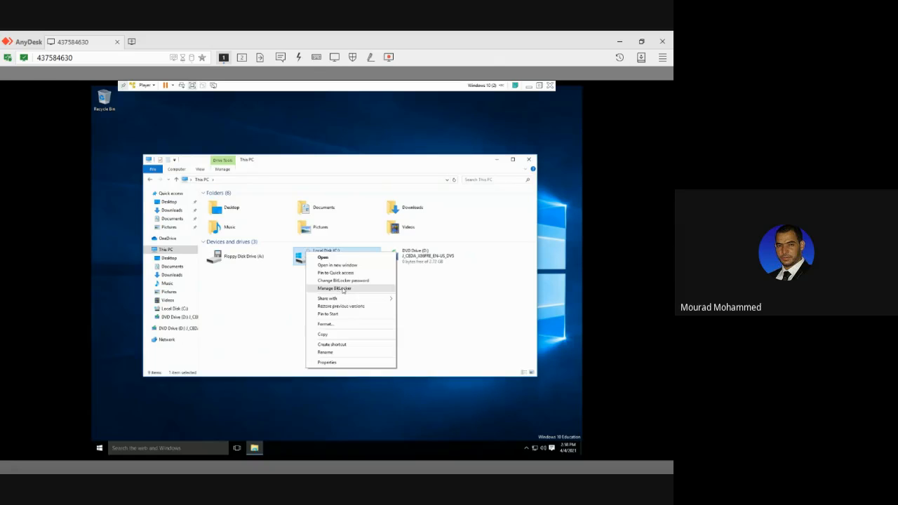
click(337, 288)
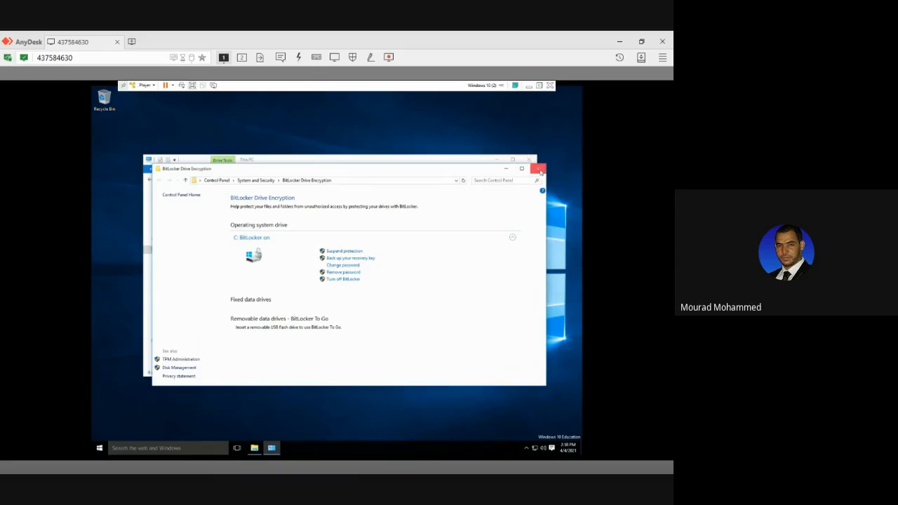
click(539, 169)
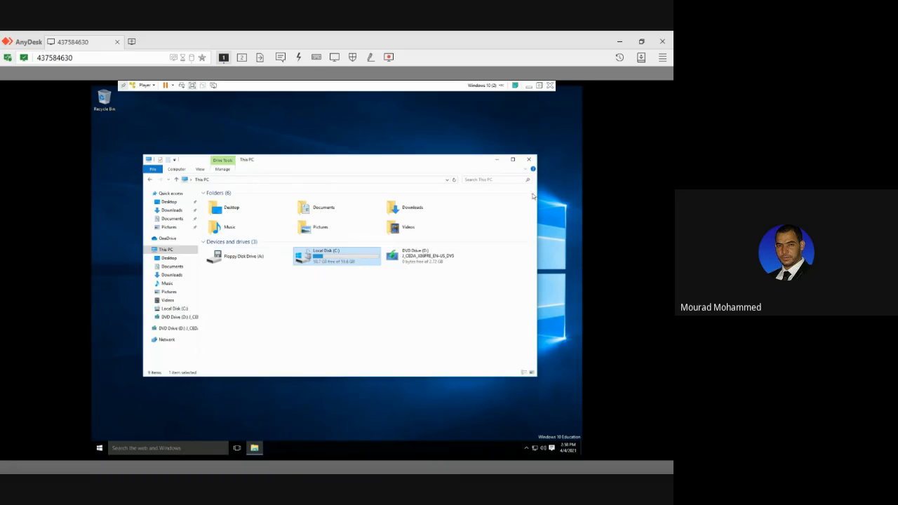
click(531, 160)
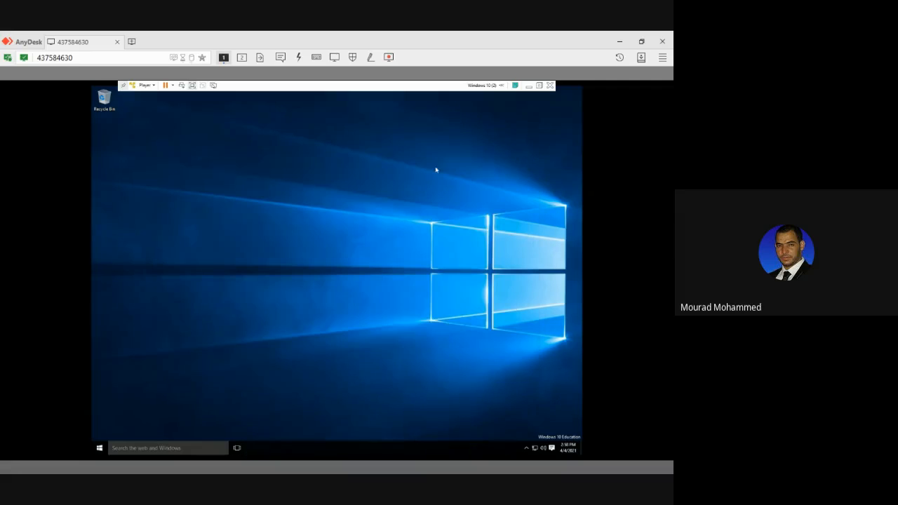
Lock the session, select the second user account on the sign-in screen and enter its account password.
click(98, 448)
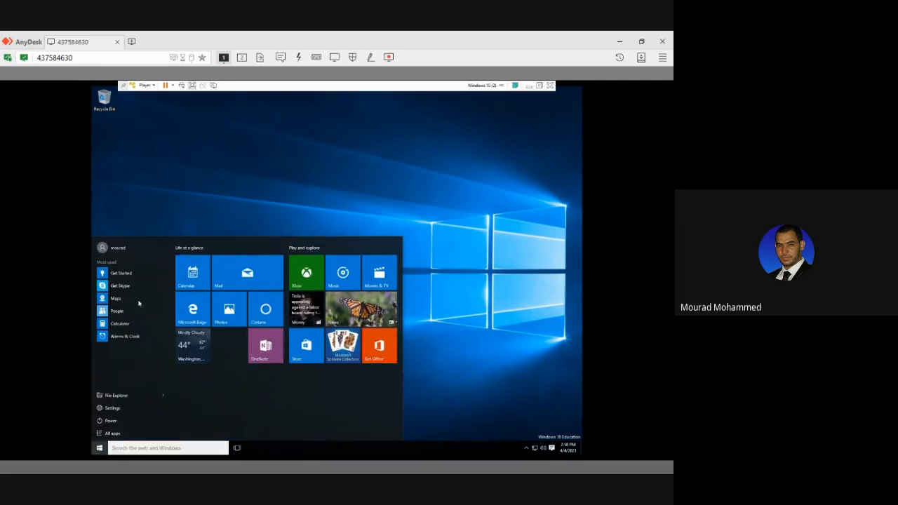
click(126, 249)
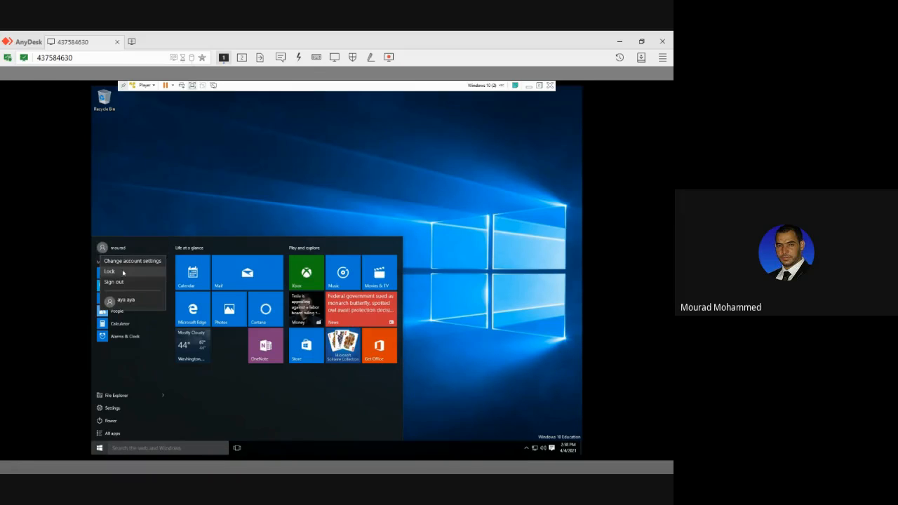
click(122, 271)
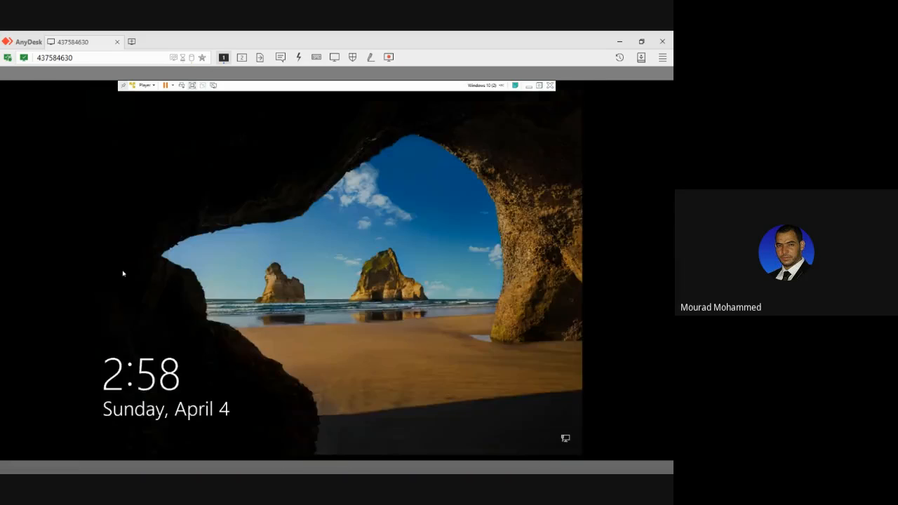
click(131, 277)
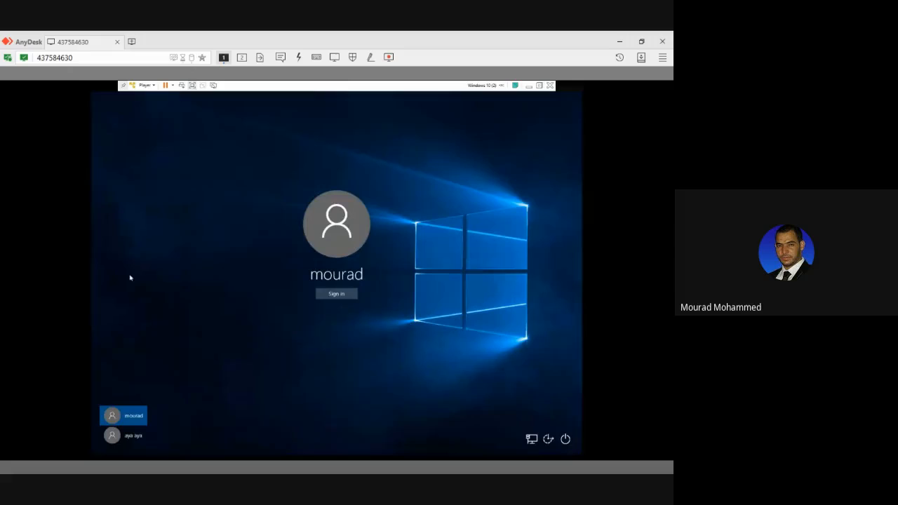
click(133, 435)
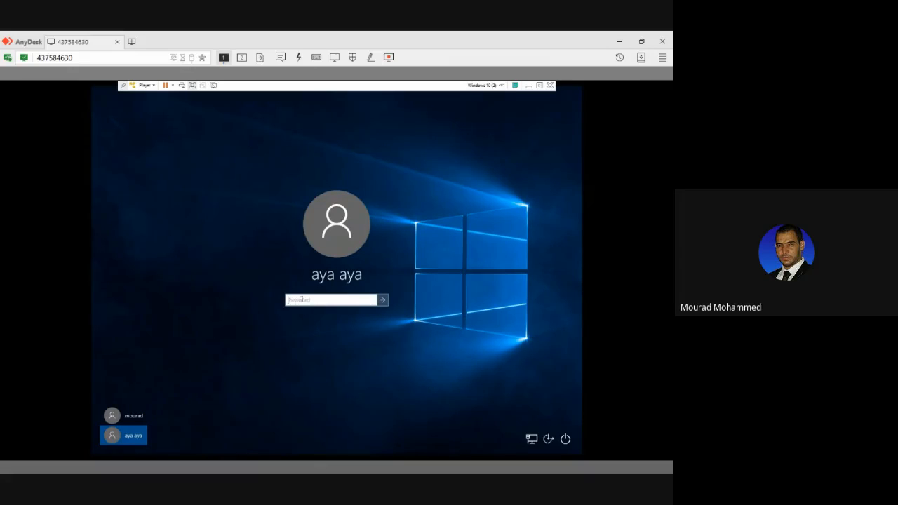
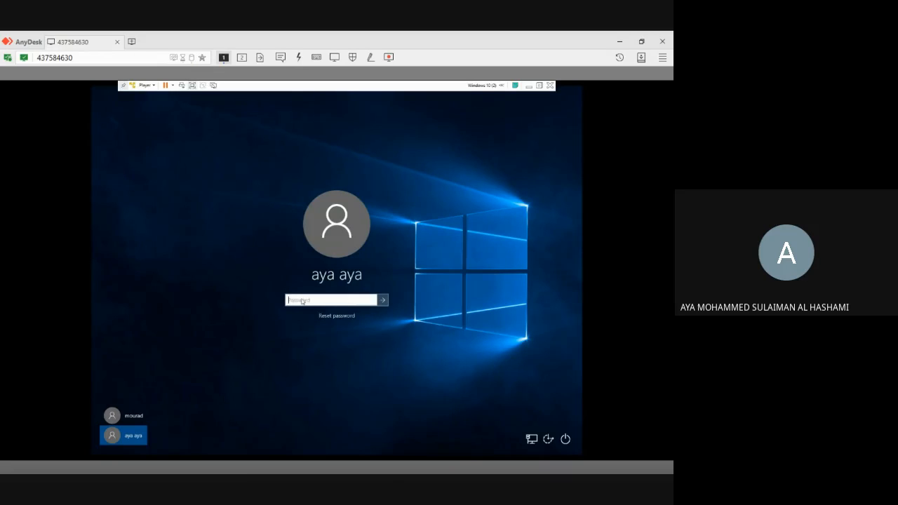
Try entering the second user's account password on the sign-in screen and reveal it to check the typed characters.
text(•••••••)
click(371, 300)
click(370, 300)
Replace the entire password entry with the second user's account password.
drag(324, 300, 276, 299)
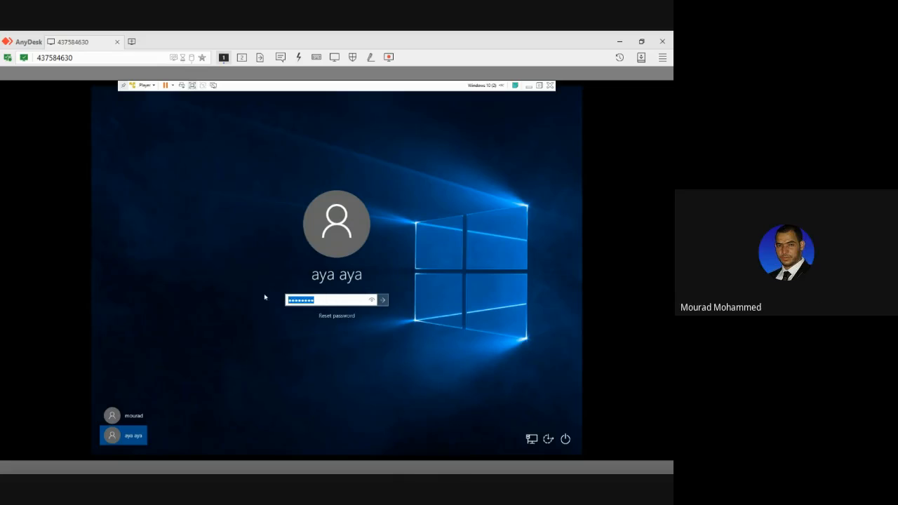
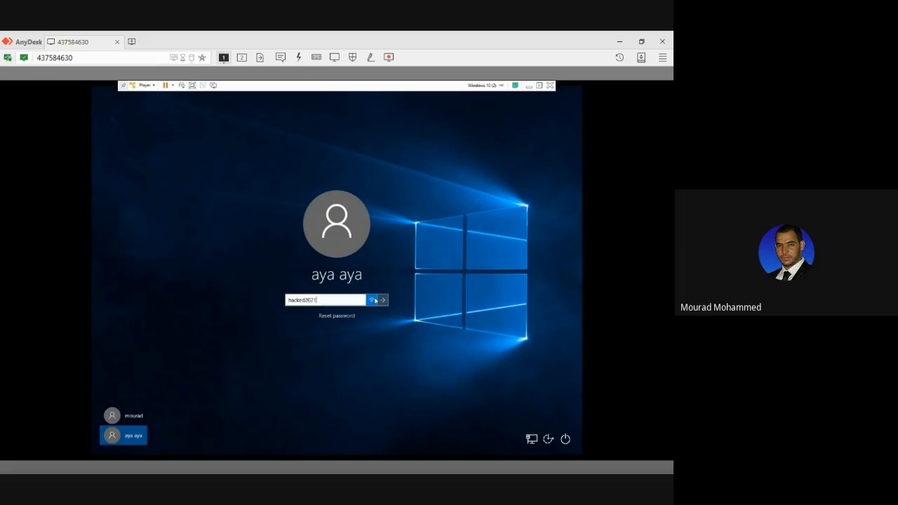
Submit the password to sign in as the second user and lock that user's session.
drag(374, 300, 379, 301)
click(381, 300)
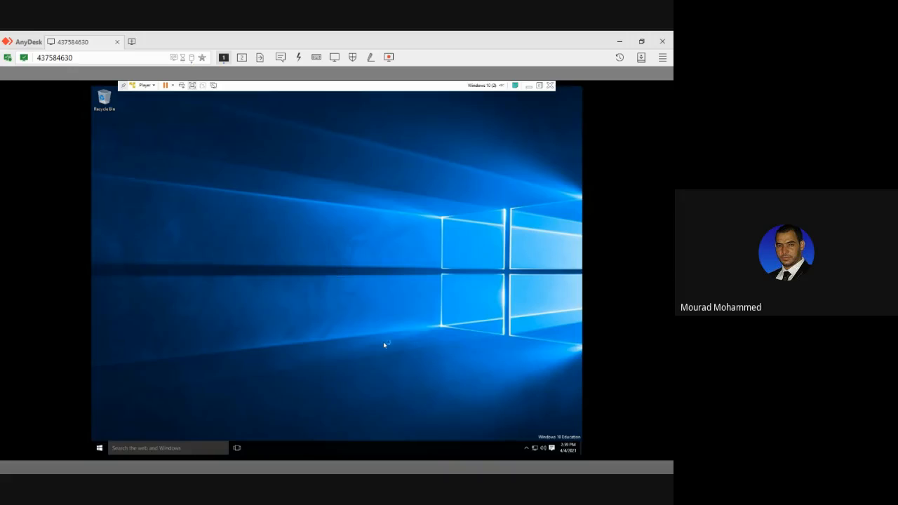
click(100, 448)
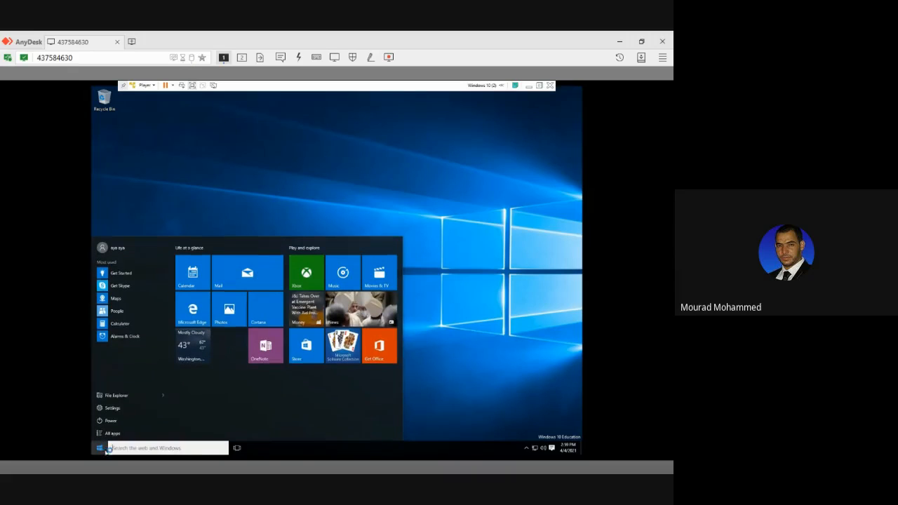
click(118, 248)
click(122, 271)
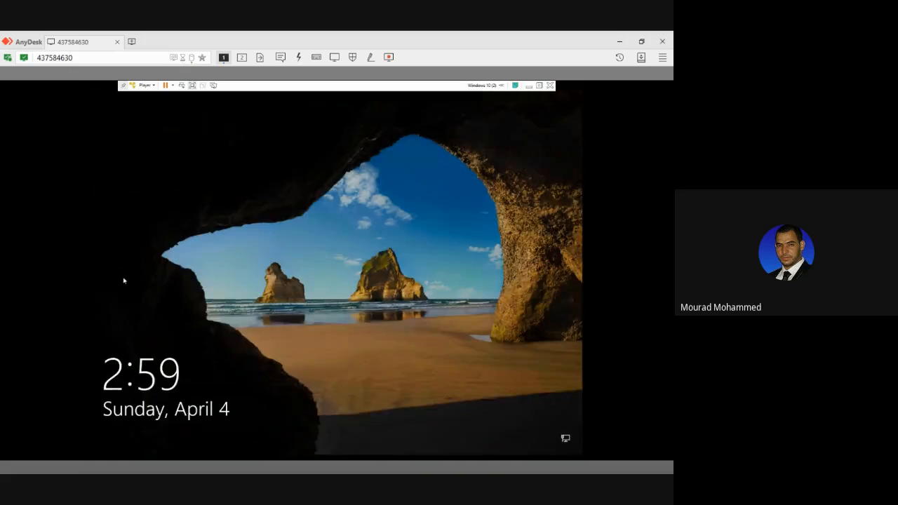
Dismiss the lock screen and sign in with the first, passwordless user account.
click(265, 324)
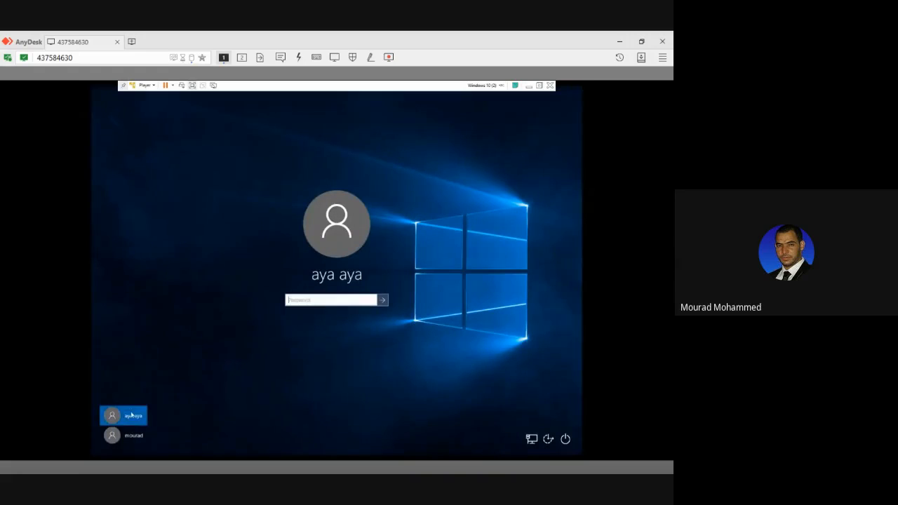
click(127, 435)
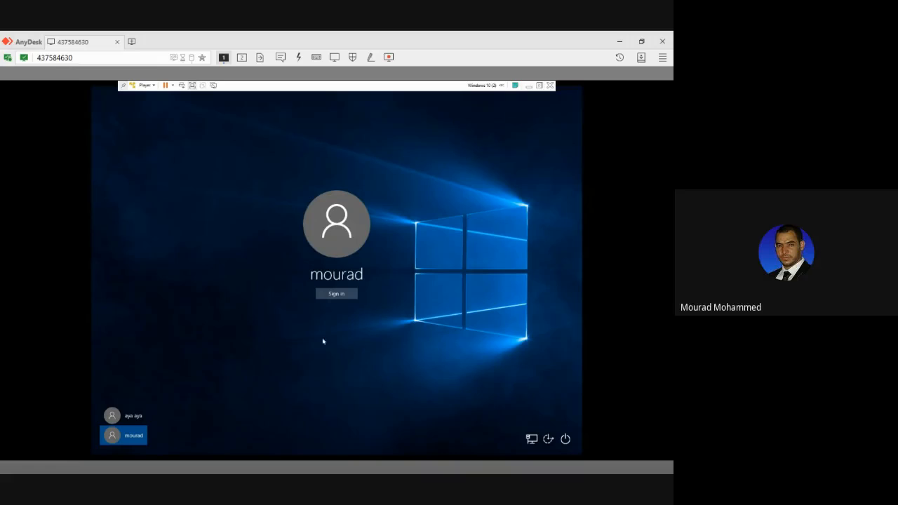
click(334, 295)
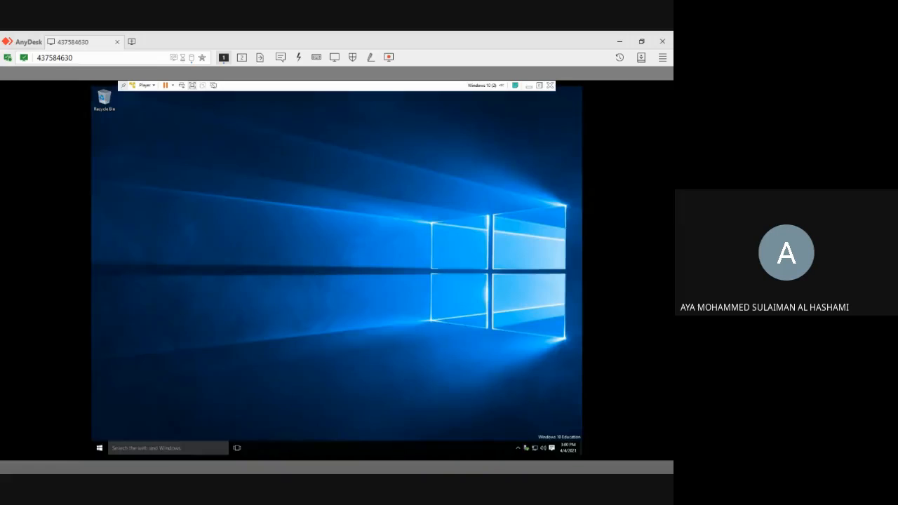
Search Settings for "recovery", open Recovery options and restart into Advanced startup despite the other signed-in user.
click(99, 447)
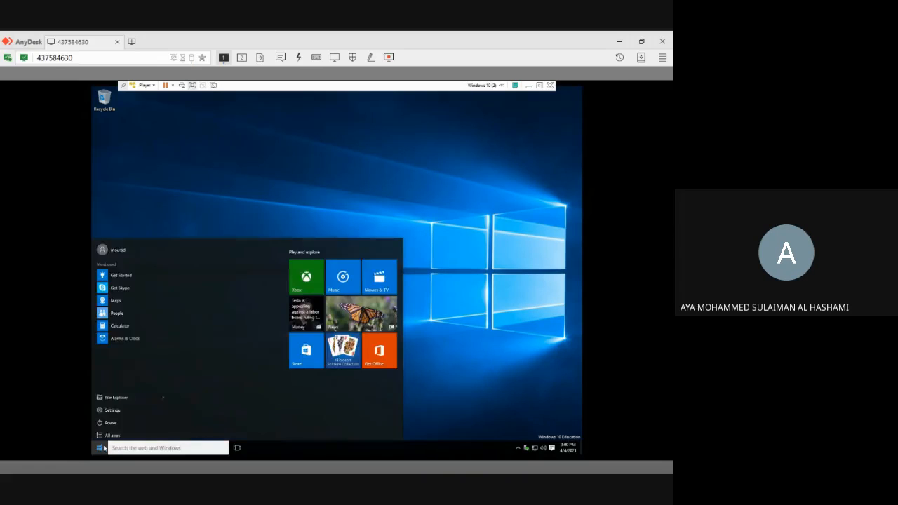
click(112, 408)
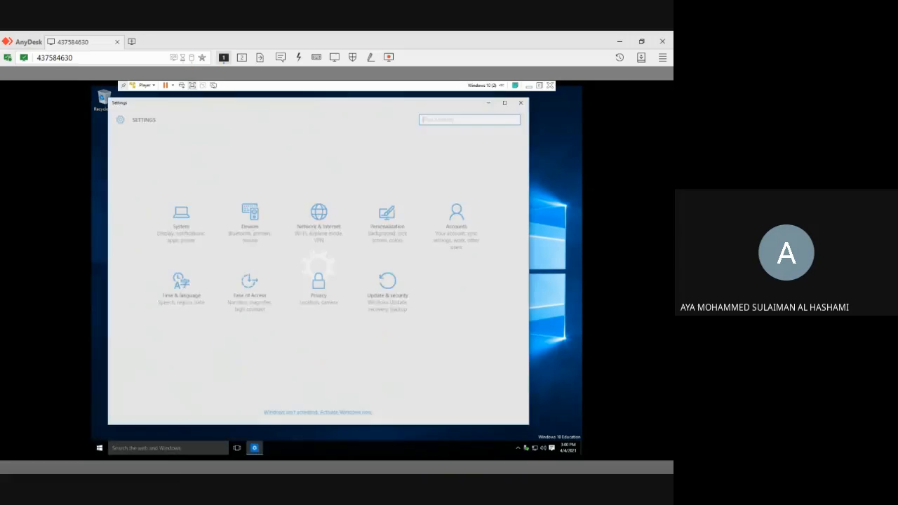
click(431, 116)
text(recove)
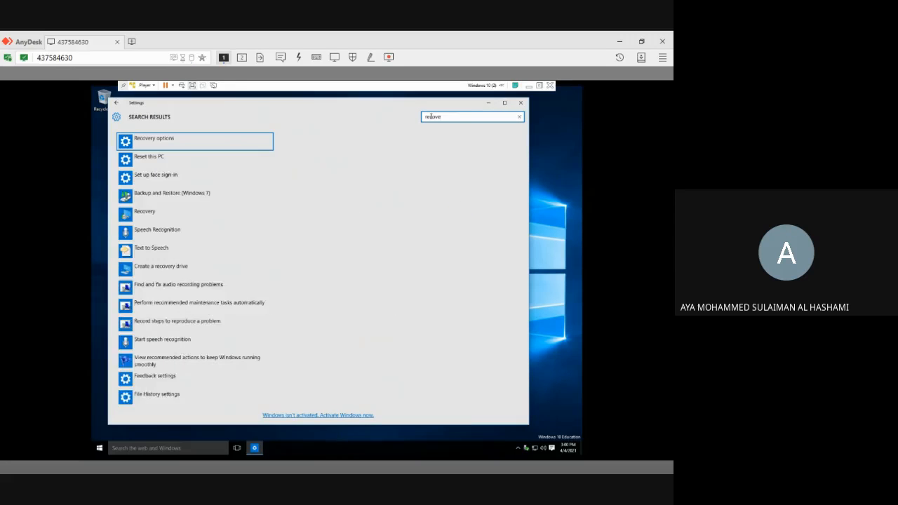
text(ry)
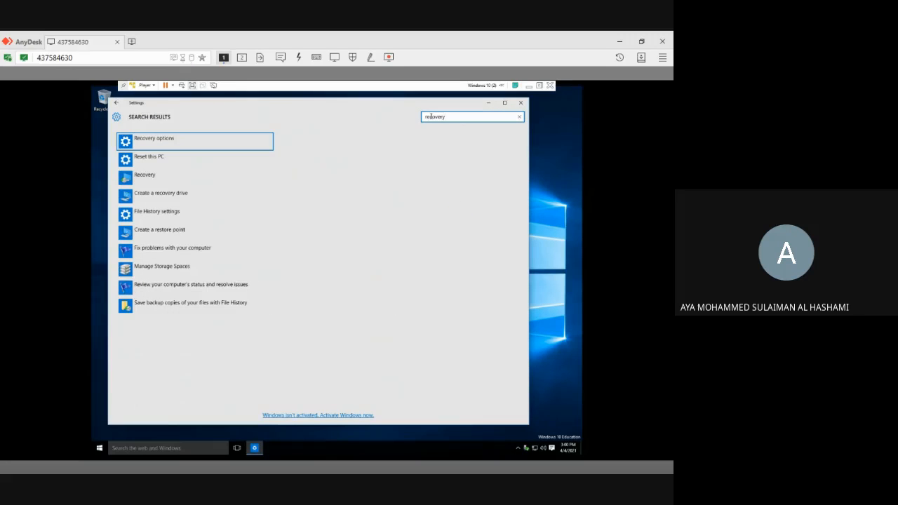
click(168, 140)
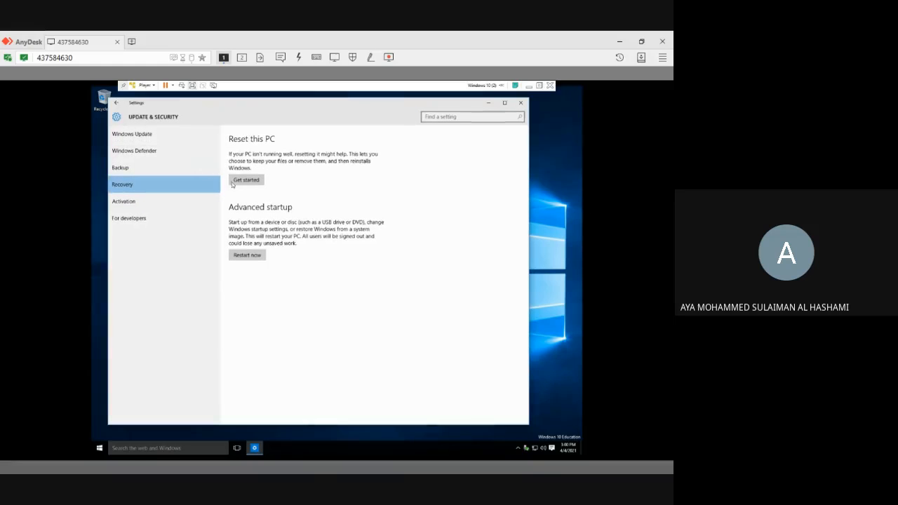
click(247, 257)
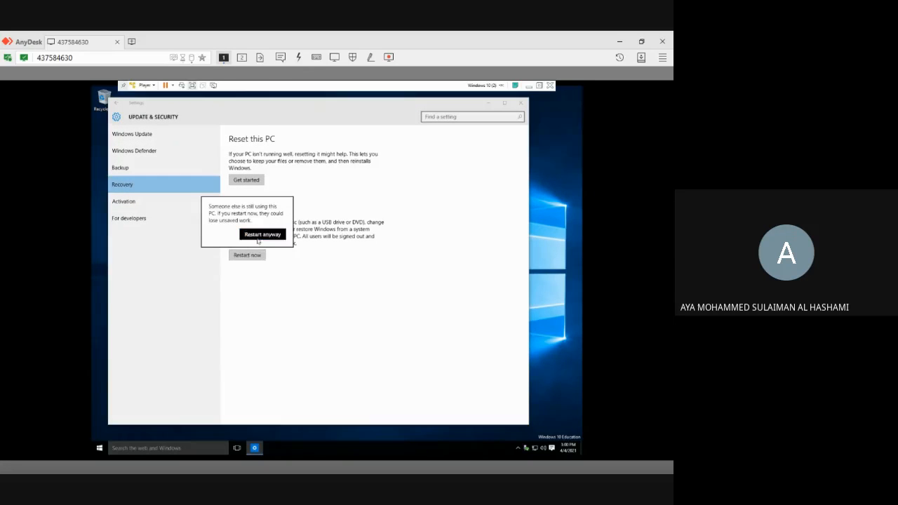
click(261, 234)
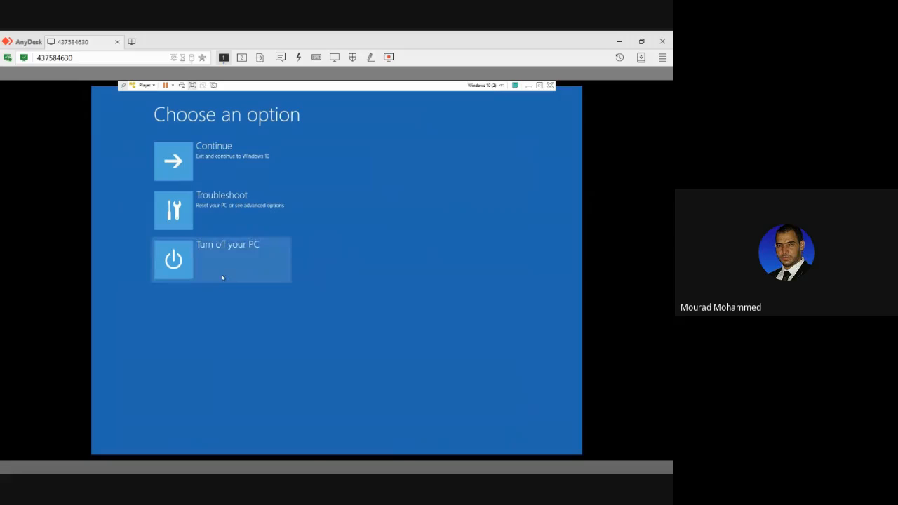
Launch Command Prompt from the advanced troubleshooting options of the recovery environment.
click(210, 216)
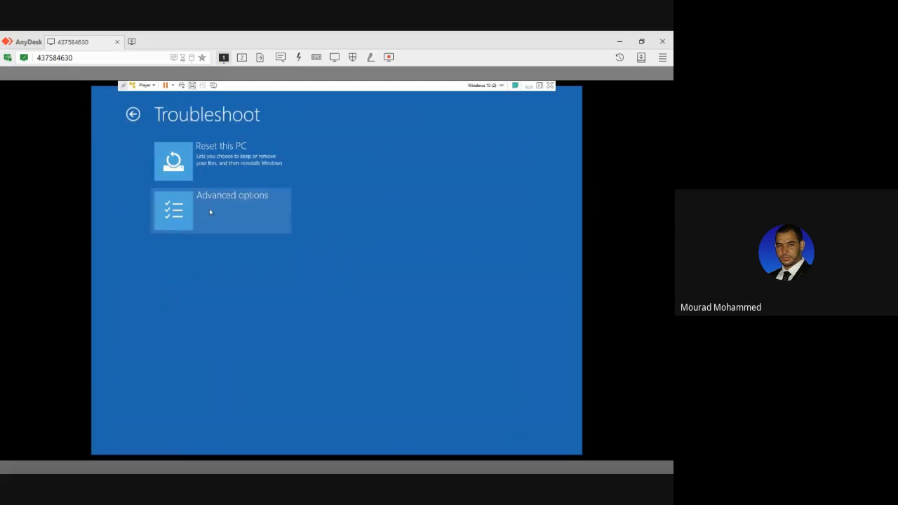
click(209, 209)
click(368, 161)
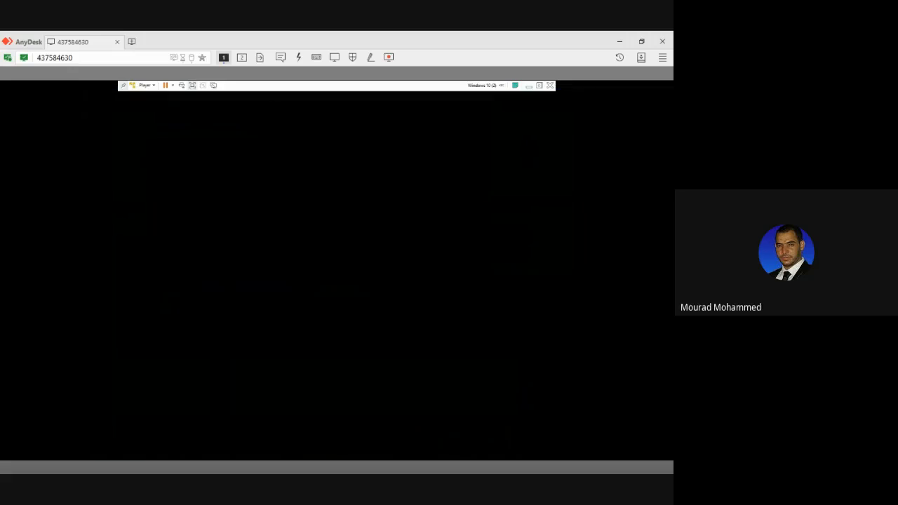